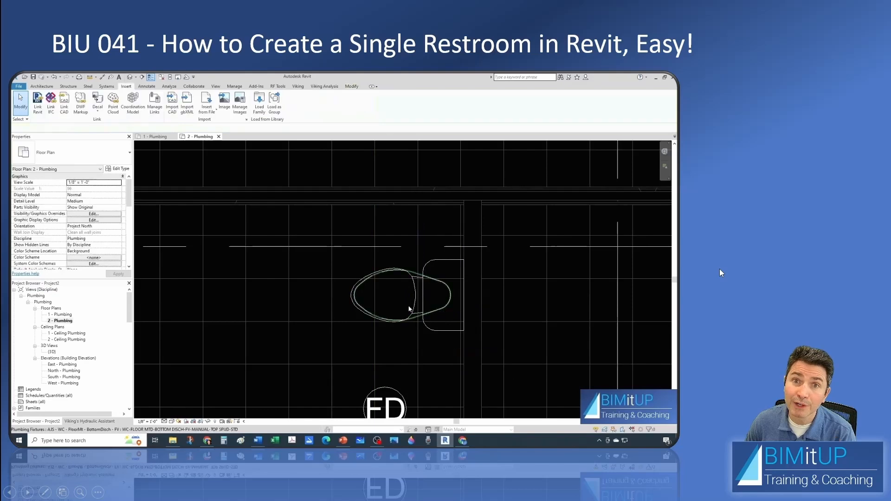
key(v)
key(v)
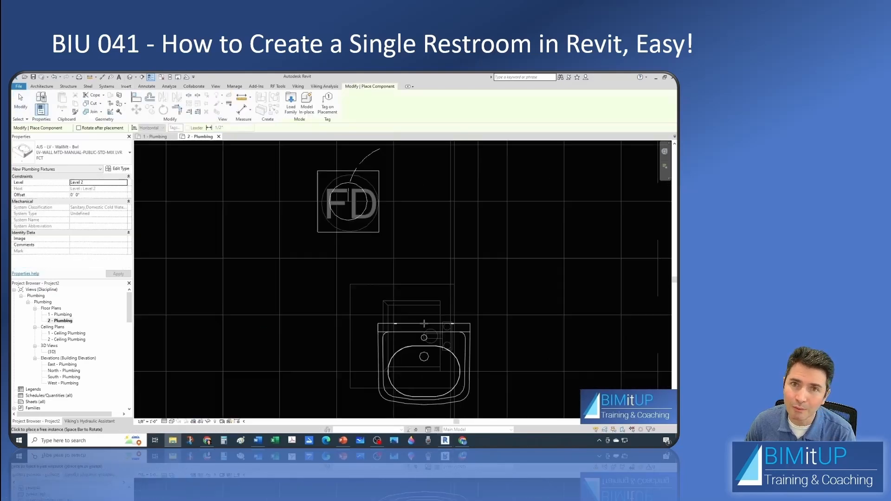
key(p)
key(i)
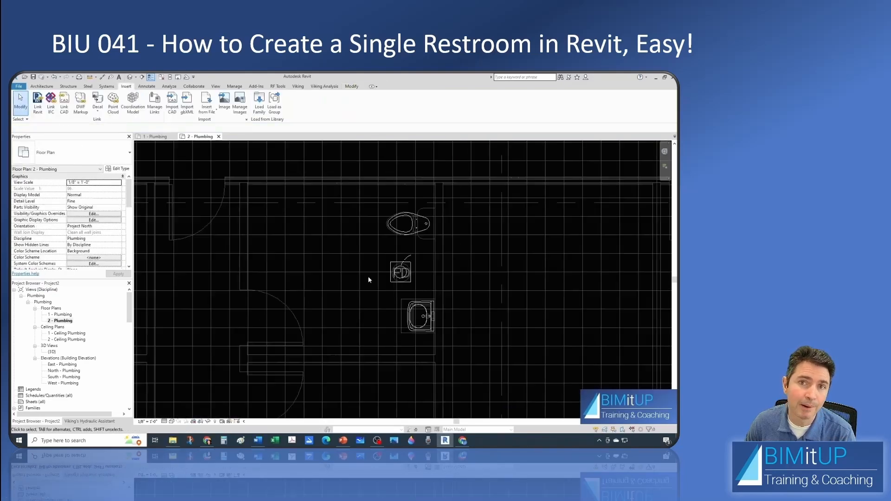
click(44, 156)
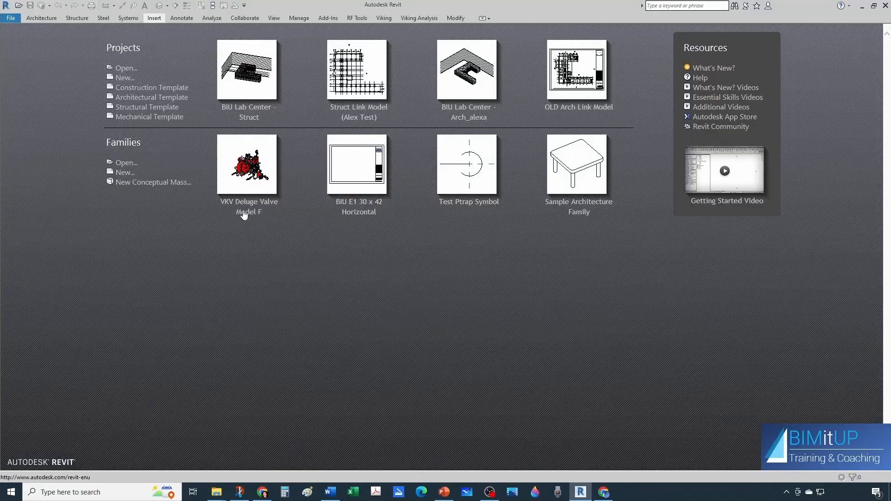
Create a new project from the template file BIU Plumbing Template (All).rte in the Downloads folder.
click(10, 18)
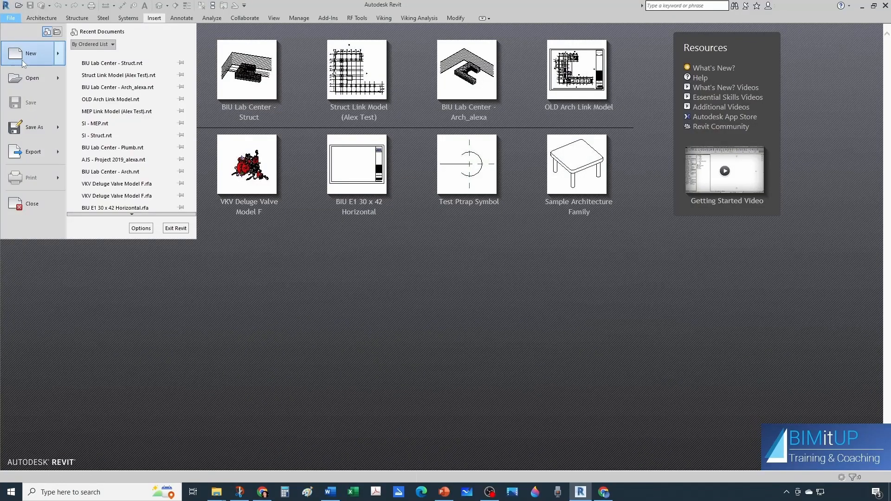
mouse_move(23, 64)
click(114, 59)
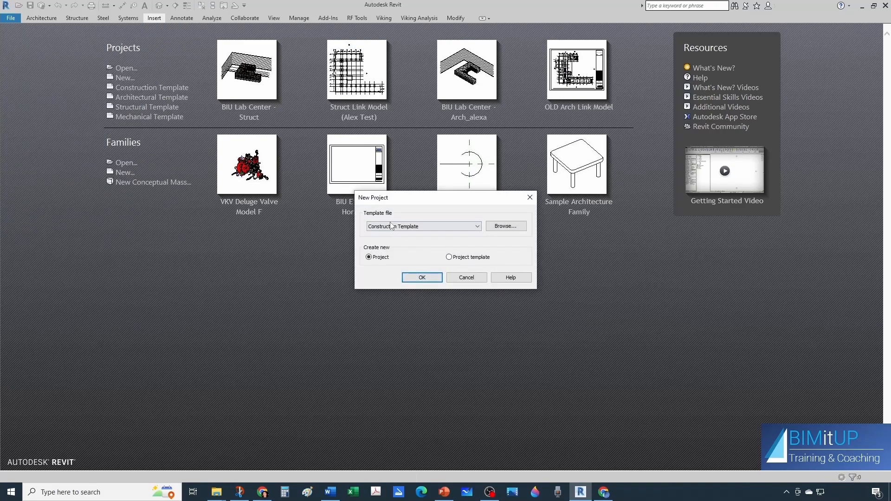
click(501, 227)
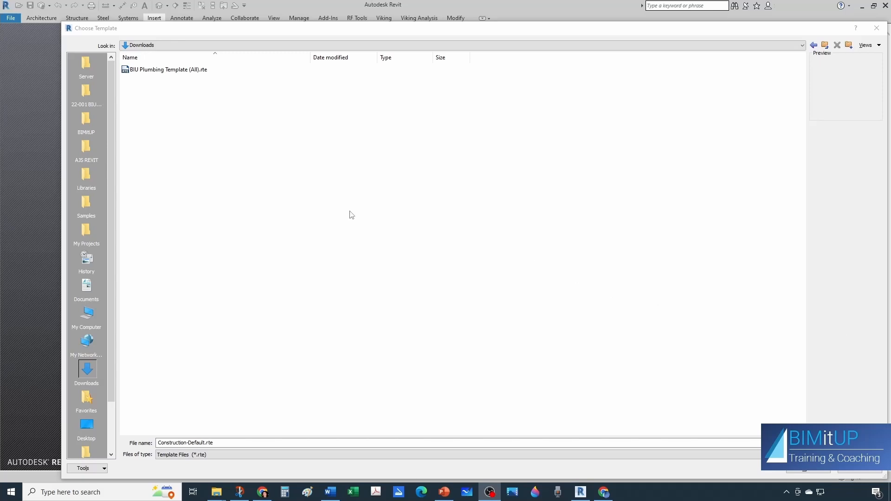
click(163, 69)
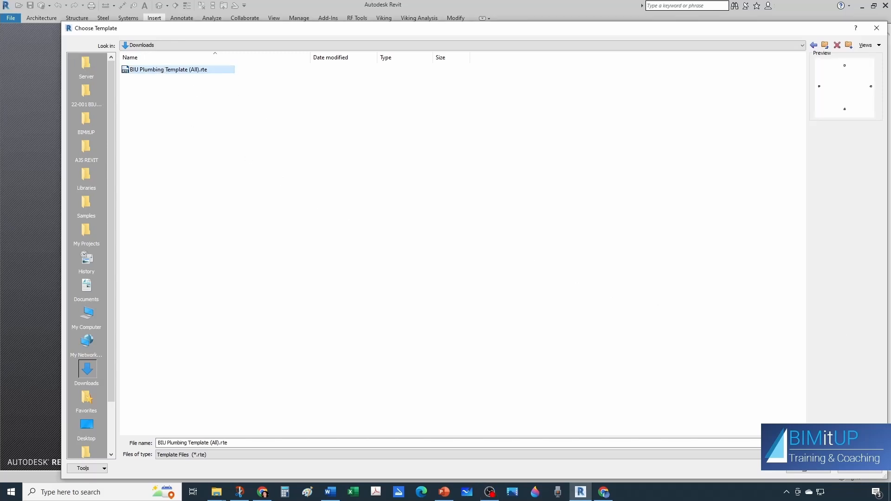
click(815, 474)
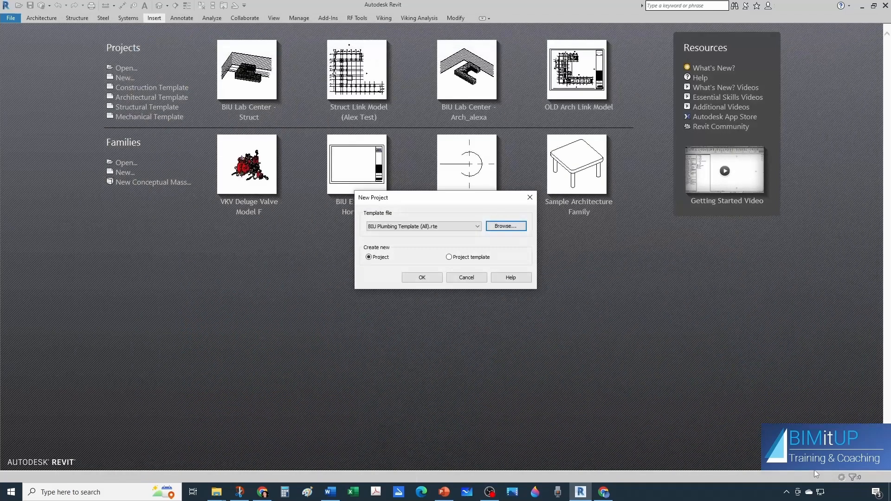
click(414, 278)
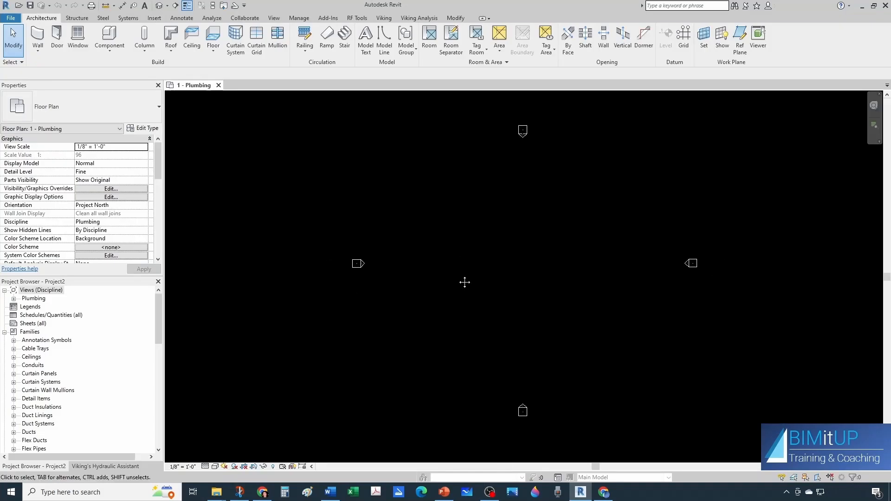
Link the Revit model BIU Lab Center - Arch.rvt with Auto - Origin to Origin positioning.
middle_drag(464, 282, 462, 282)
click(154, 18)
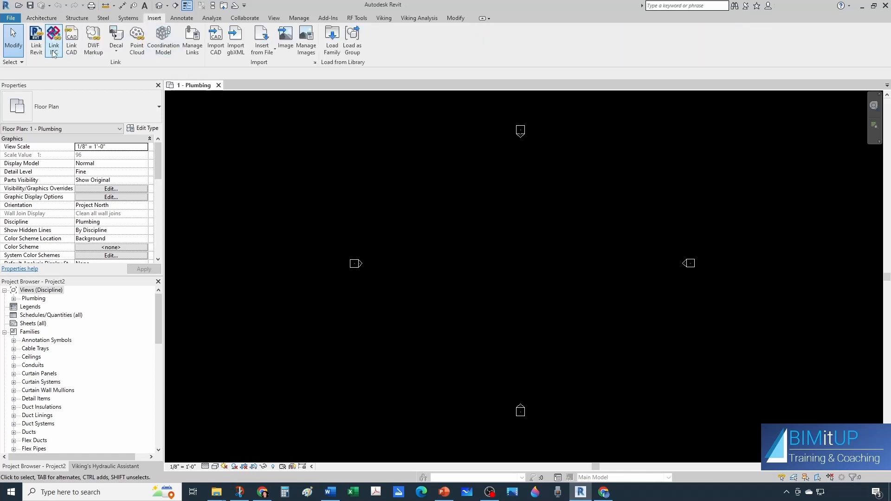
click(37, 48)
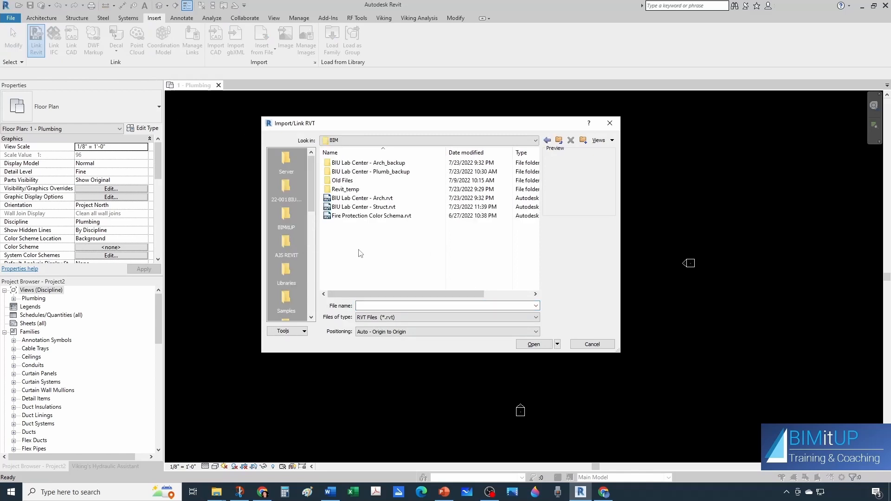
click(403, 198)
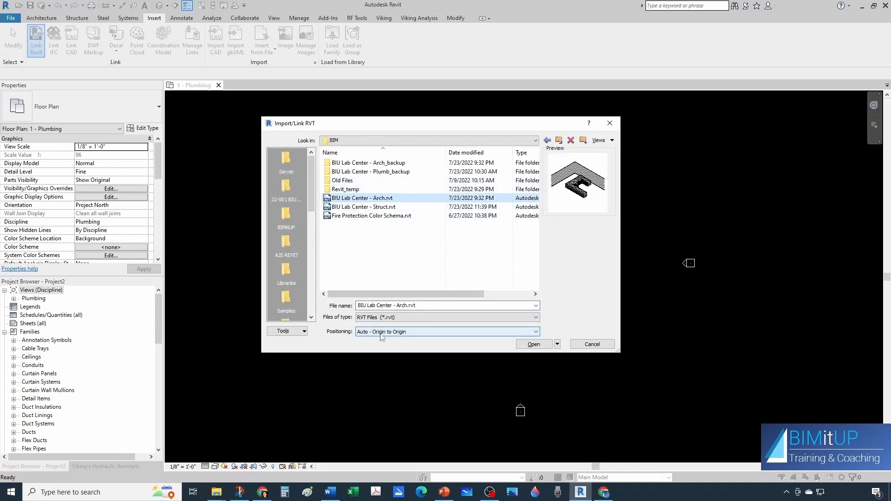
click(528, 344)
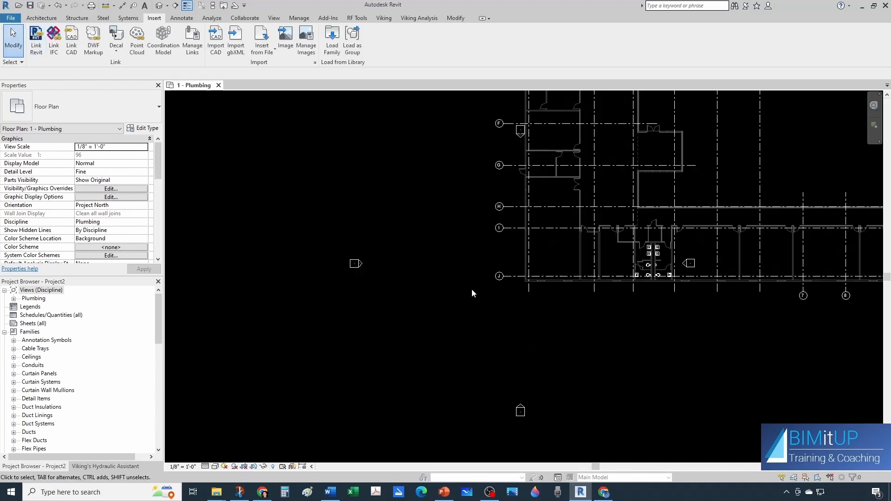
Move the four building elevation markers outside the linked building's footprint, one on each side.
scroll(471, 289, down, 2)
middle_drag(460, 291, 458, 340)
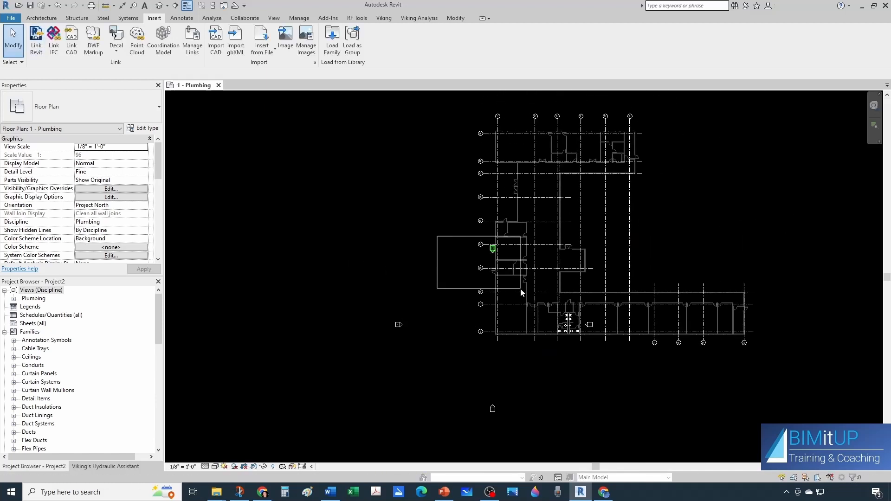
click(493, 250)
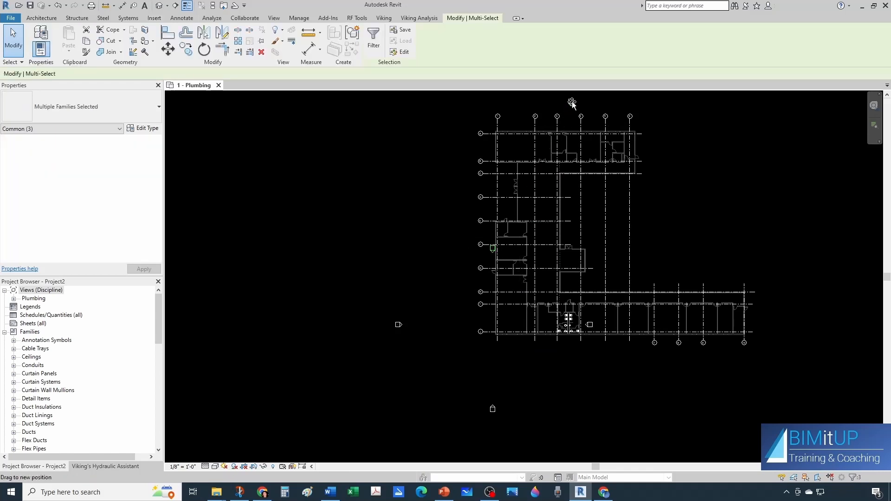
drag(432, 217, 635, 380)
drag(747, 236, 805, 235)
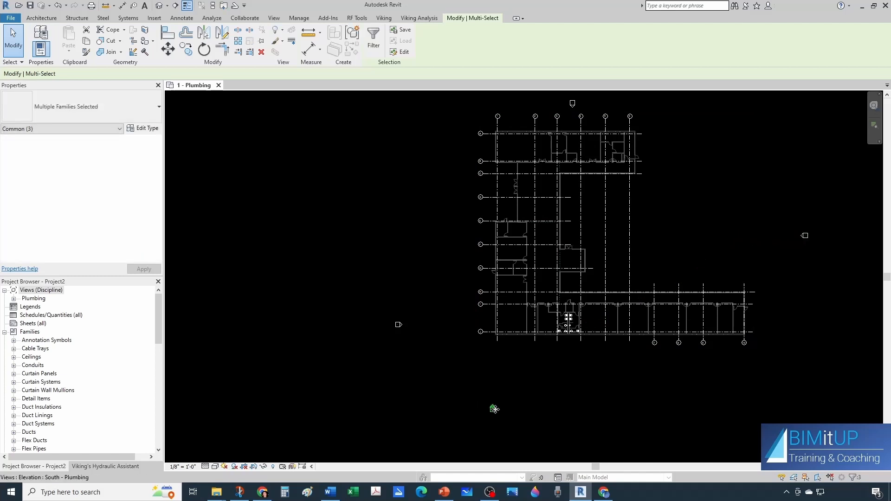
drag(617, 382, 617, 383)
drag(400, 232, 403, 225)
click(442, 273)
middle_drag(443, 273, 371, 307)
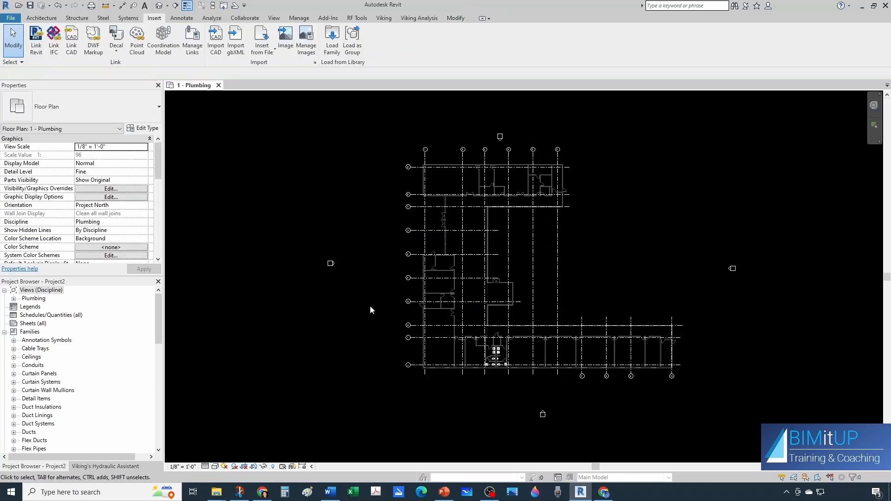
Pin the linked architectural model in place and enable Room Bounding in its type properties.
click(459, 310)
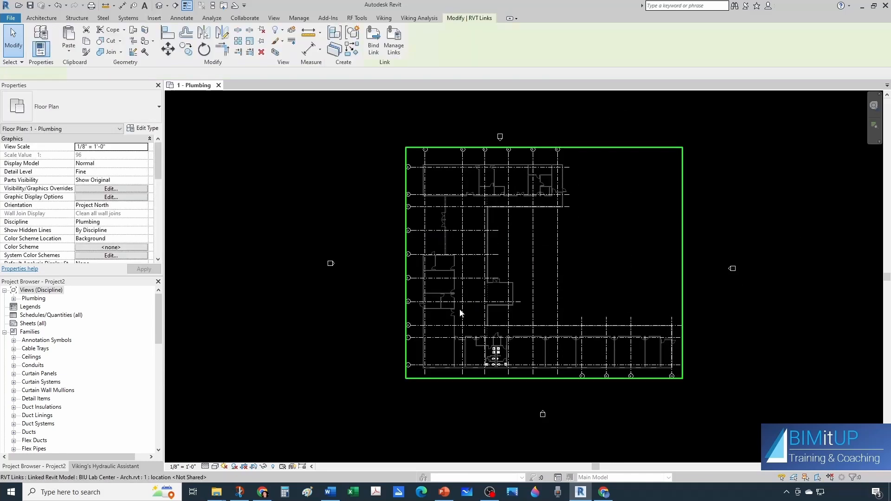
click(262, 42)
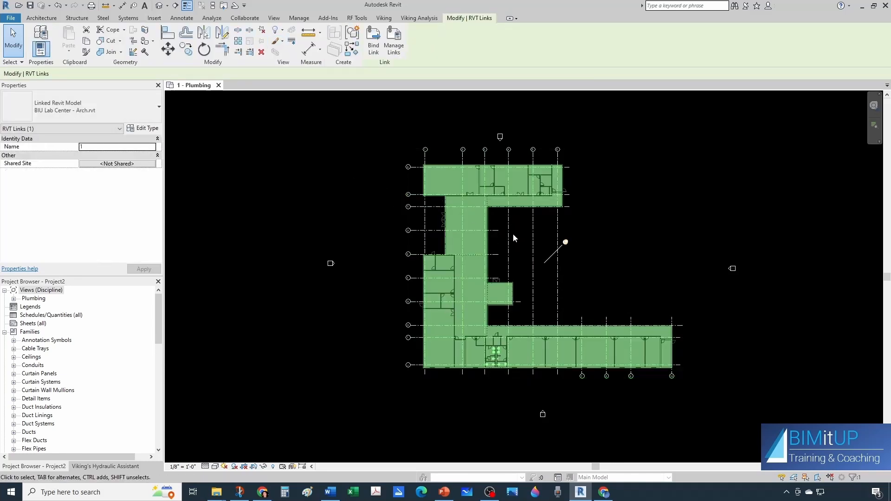
click(144, 130)
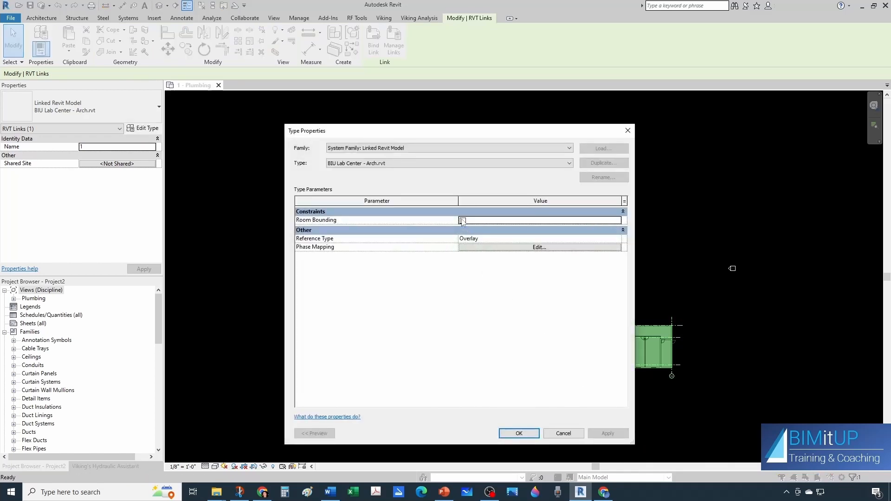
click(519, 433)
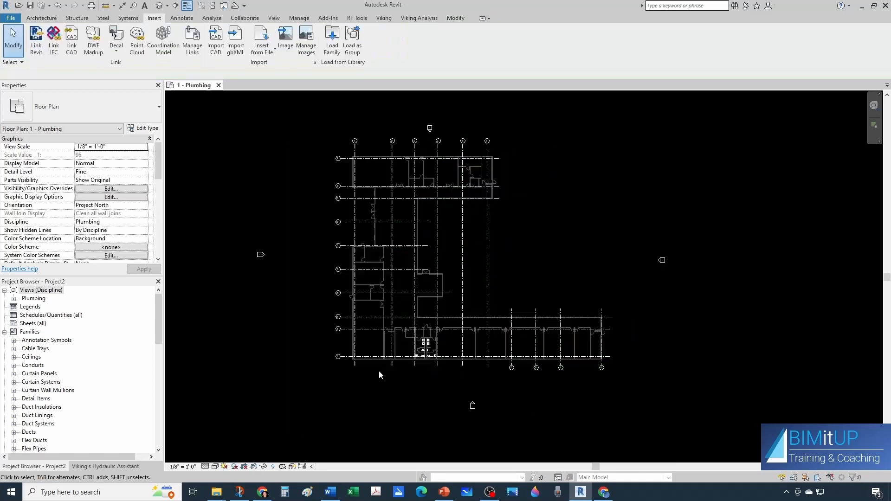
Open the South elevation view and locate the project's own Level 1 and Level 2 heads among the linked levels.
double_click(529, 424)
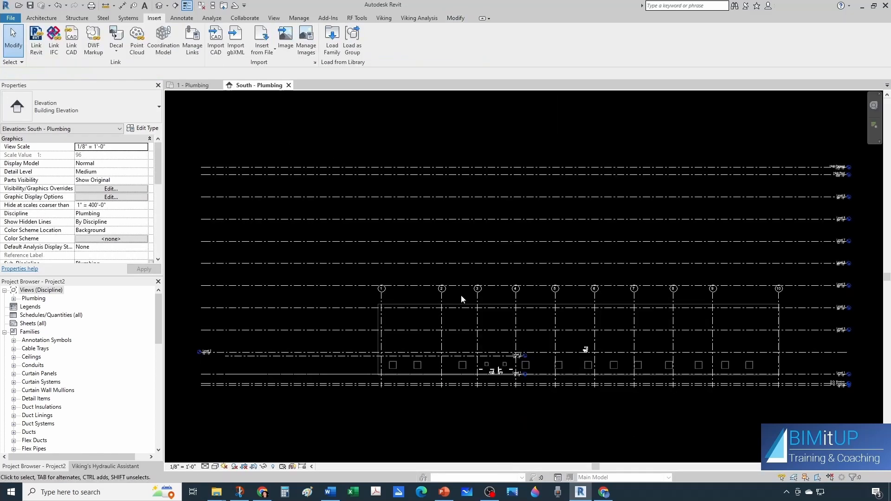
scroll(752, 352, up, 5)
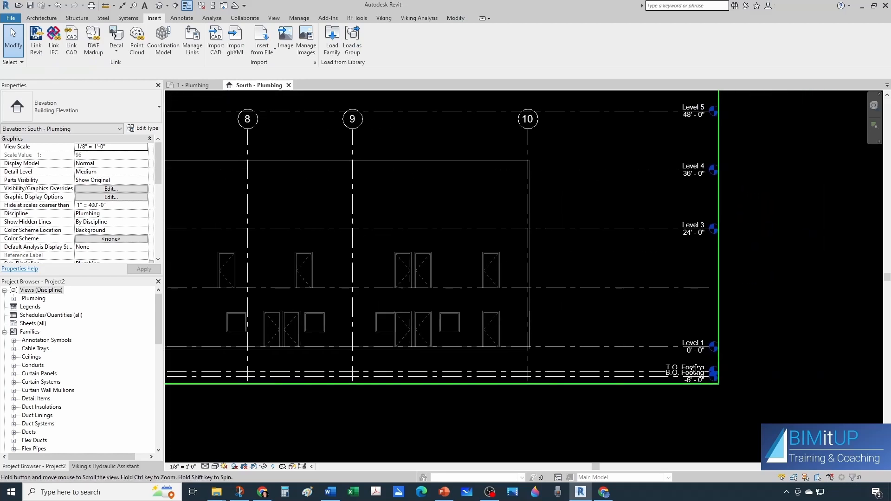
scroll(697, 351, down, 3)
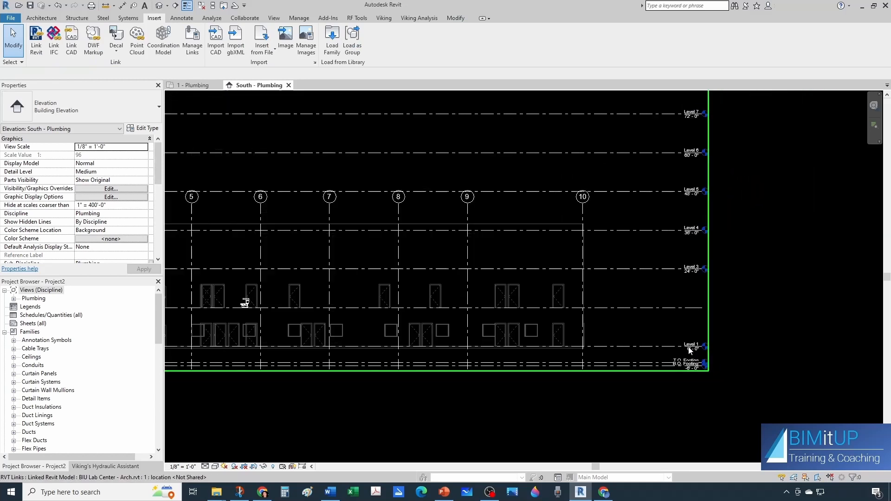
scroll(628, 265, down, 3)
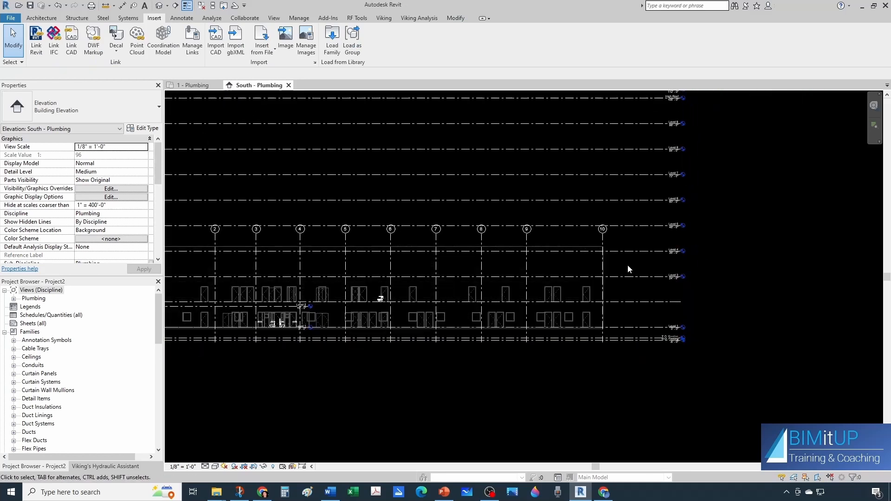
scroll(317, 303, up, 1)
scroll(343, 310, up, 3)
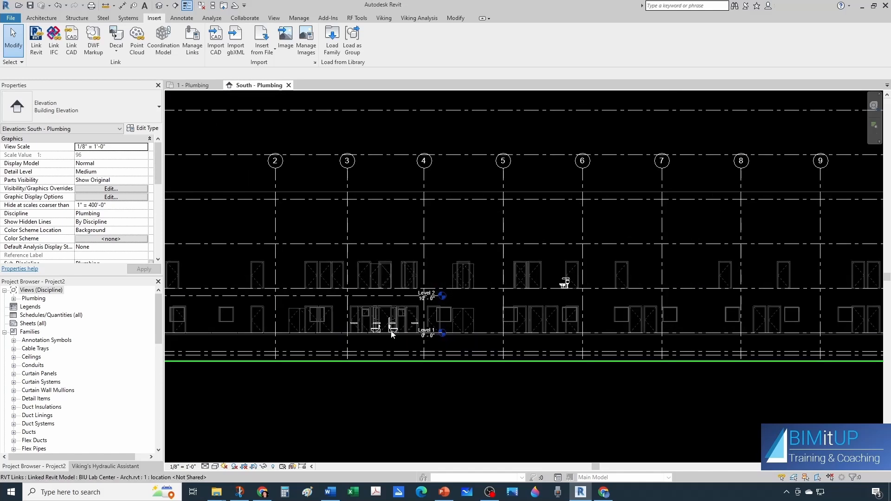
scroll(391, 335, up, 4)
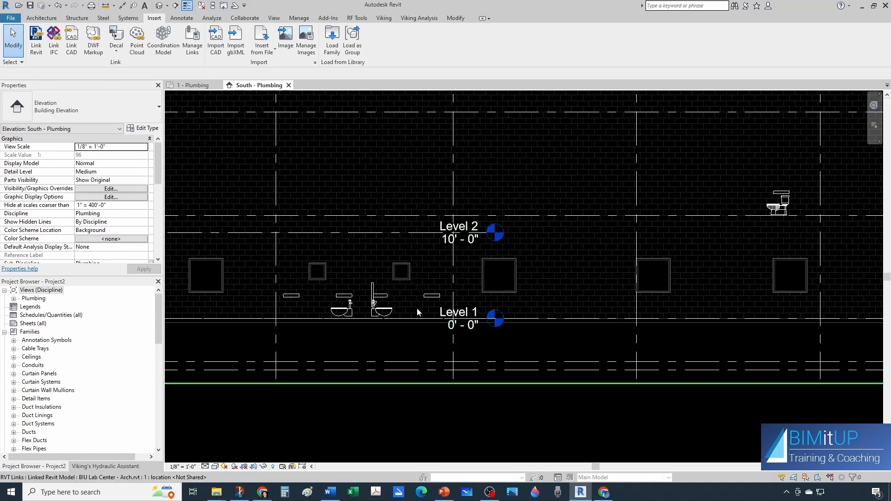
Extend the project's Level 1 and Level 2 lines past grid 10, beyond the linked model's level heads.
click(444, 323)
scroll(478, 319, down, 2)
scroll(476, 320, up, 5)
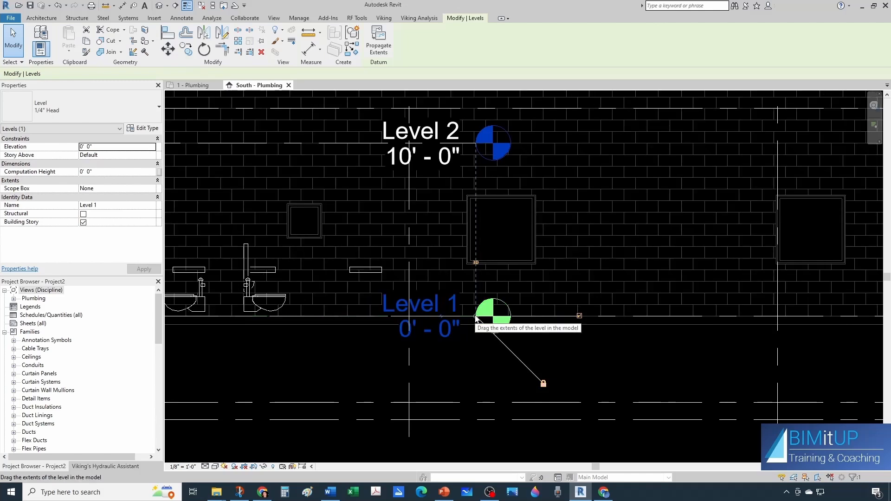
scroll(478, 318, down, 4)
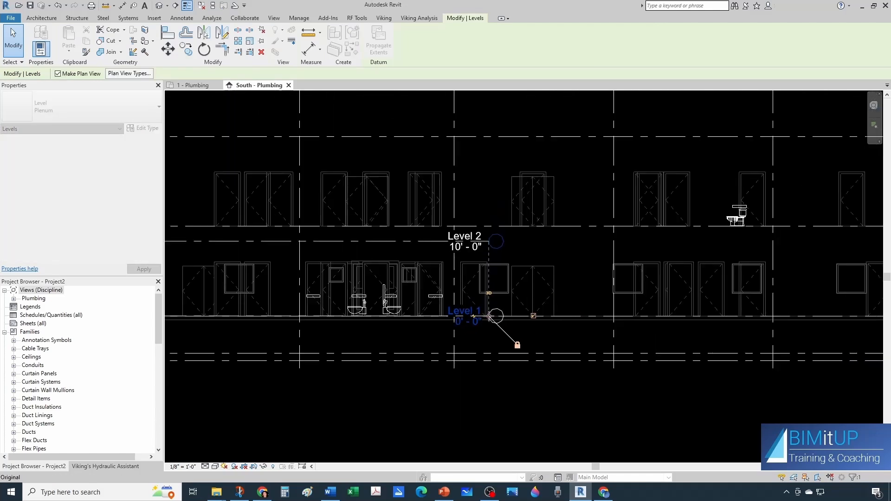
scroll(489, 316, down, 8)
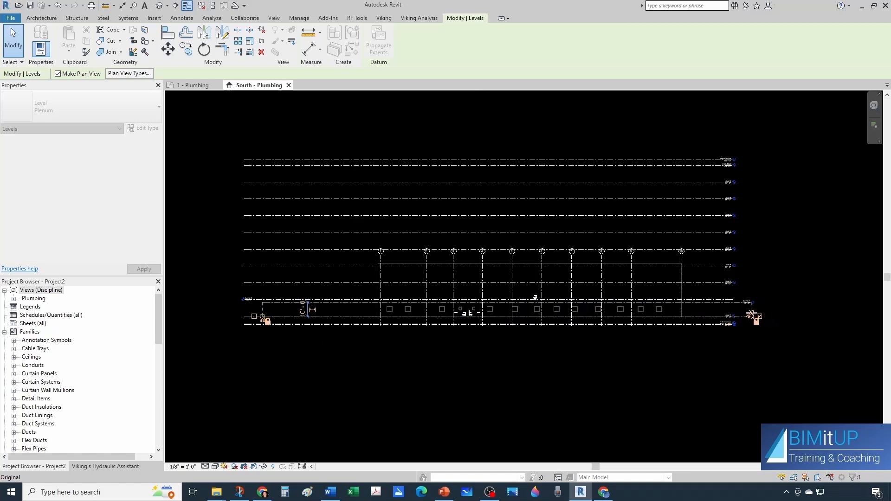
key(Escape)
Align the project's Level 2 line to the linked model's second-floor level line.
scroll(750, 315, up, 5)
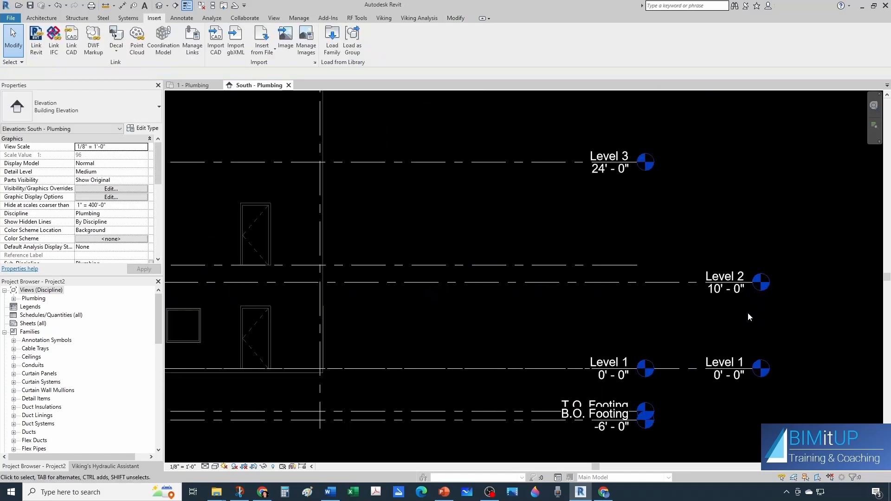
middle_drag(751, 317, 675, 325)
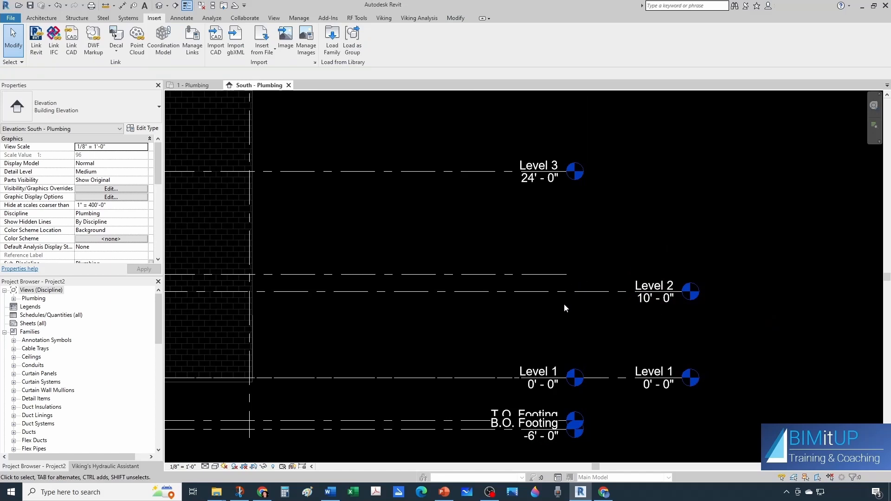
key(l)
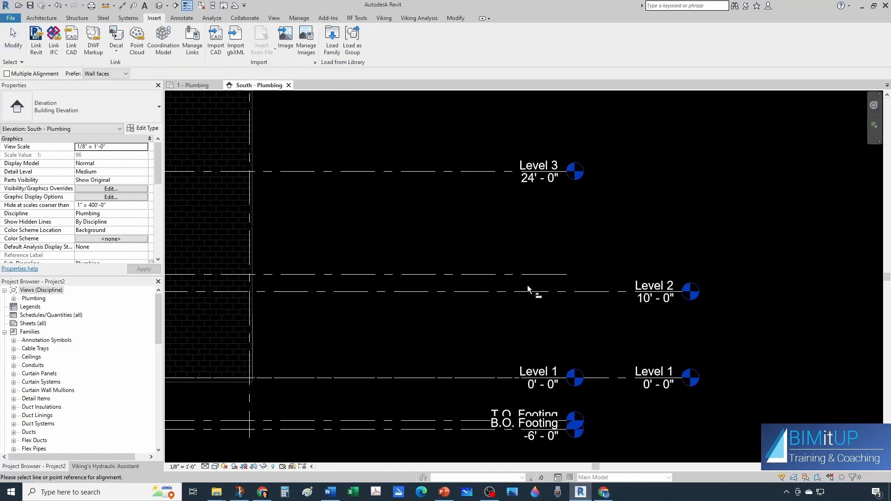
click(532, 275)
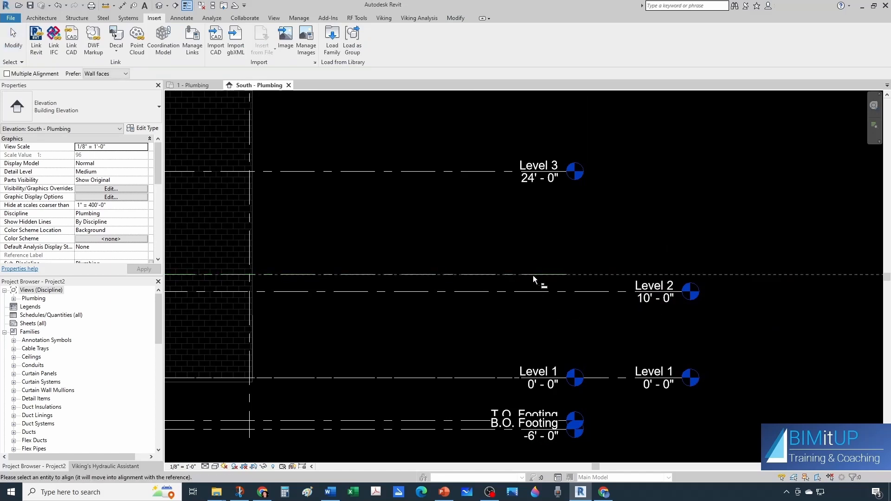
click(538, 291)
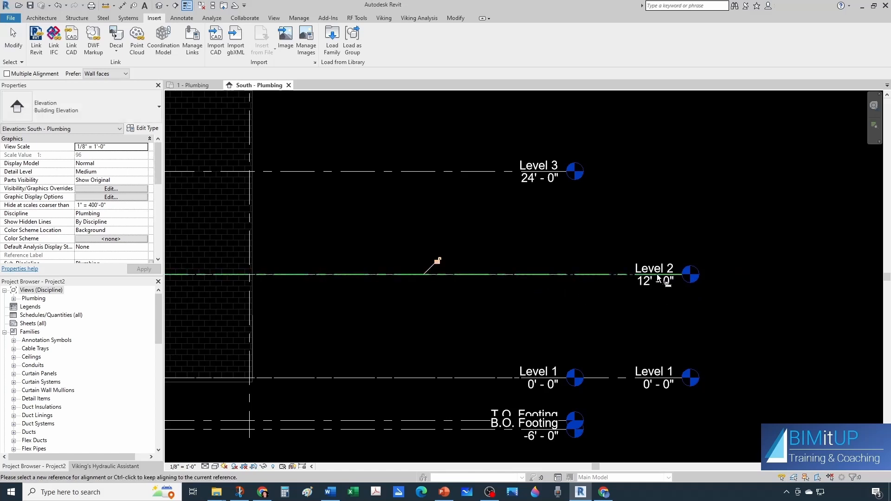
Close the South elevation and open the 2 - Plumbing floor plan.
scroll(648, 301, down, 5)
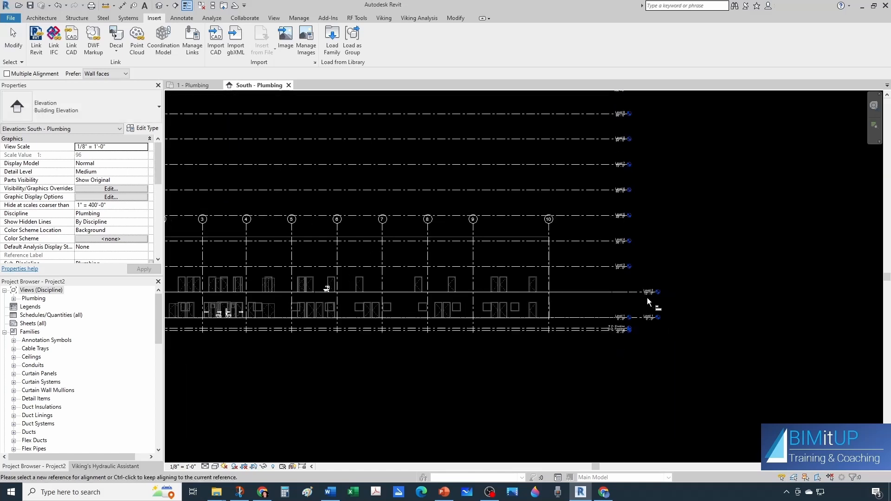
click(289, 85)
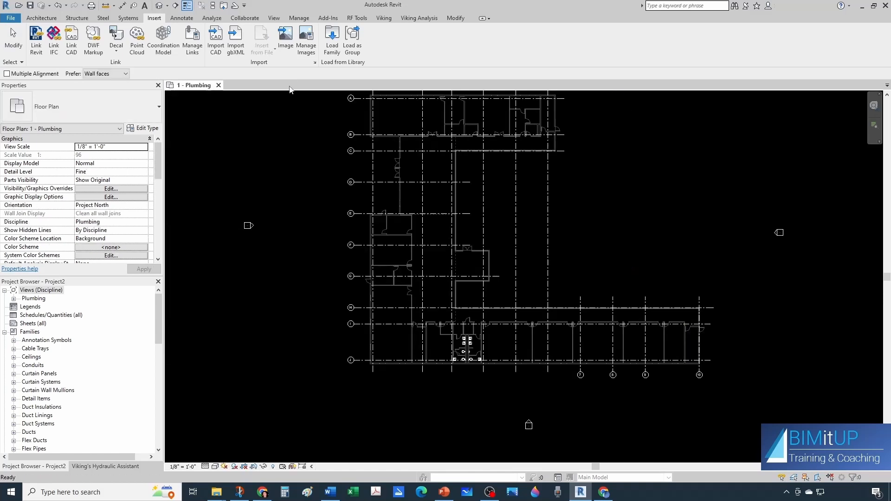
click(41, 290)
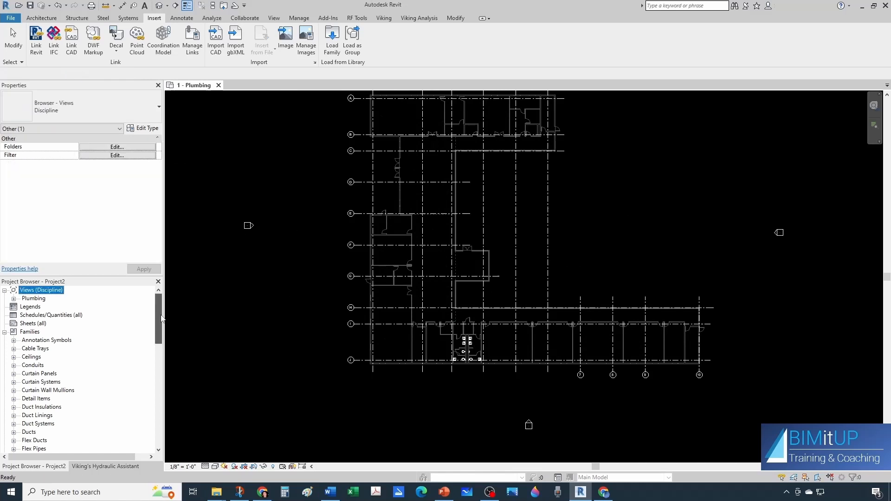
click(14, 298)
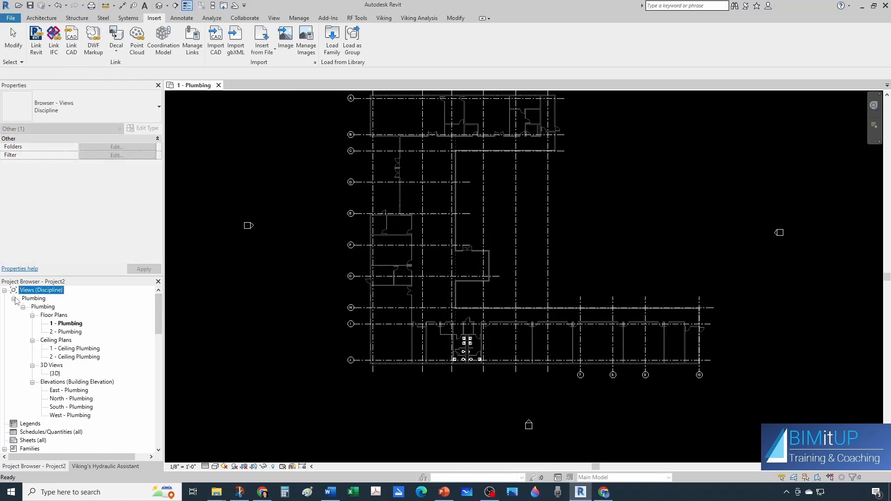
double_click(69, 332)
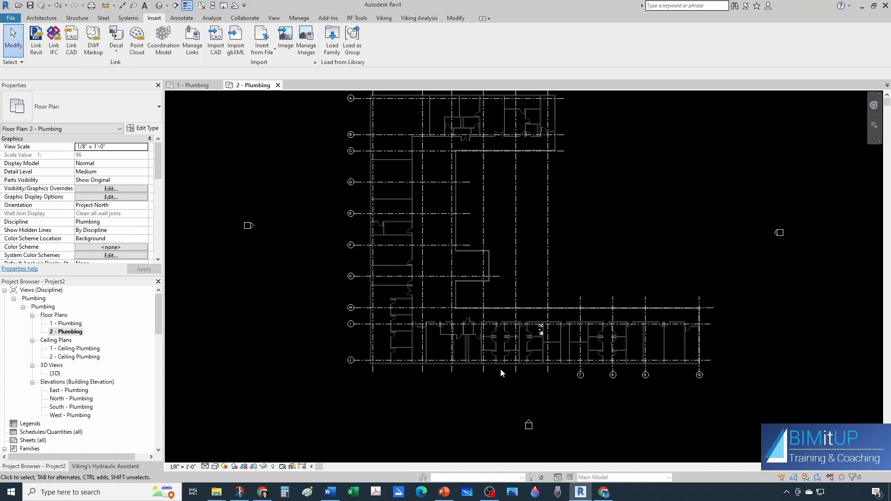
Place the floor-mounted, bottom-discharge, manual flush valve water closet on Level 2 over the linked toilet in the small restroom.
scroll(545, 317, up, 3)
scroll(545, 316, up, 5)
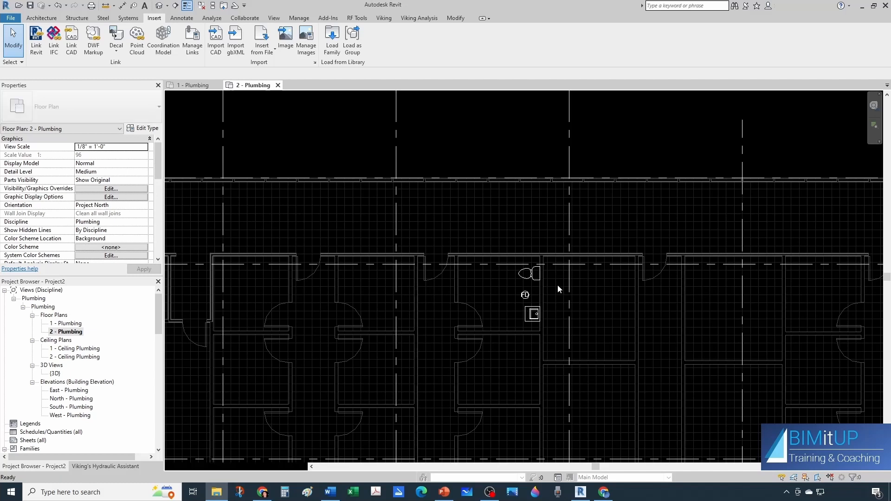
key(c)
key(m)
scroll(532, 272, up, 5)
scroll(518, 263, up, 3)
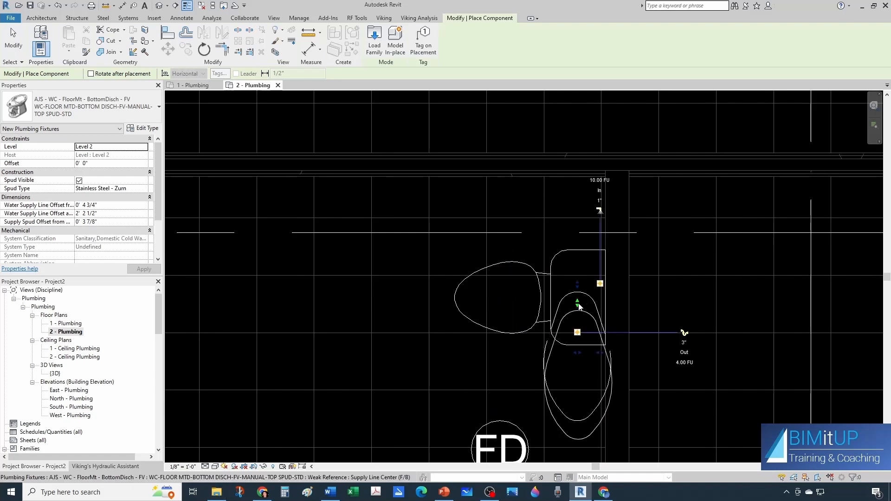
key(Escape)
key(Escape)
Rotate the placed water closet by 90 degrees to match the orientation of the linked toilet.
click(577, 297)
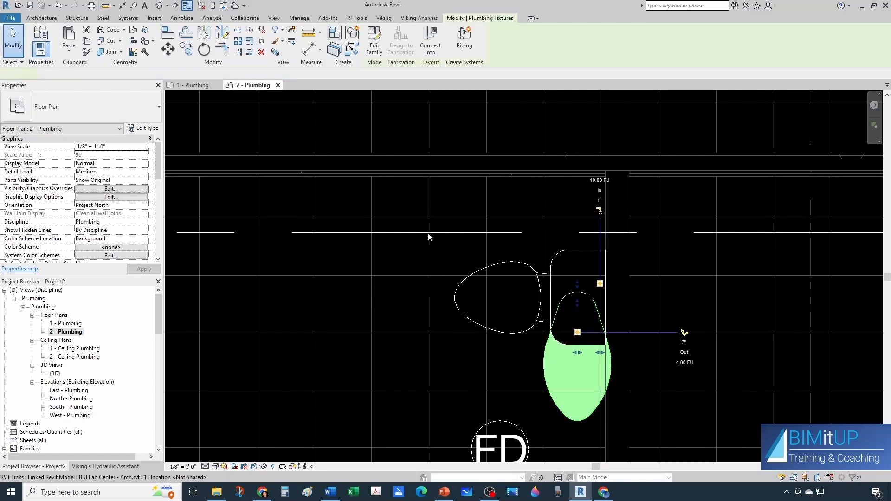
key(r)
key(o)
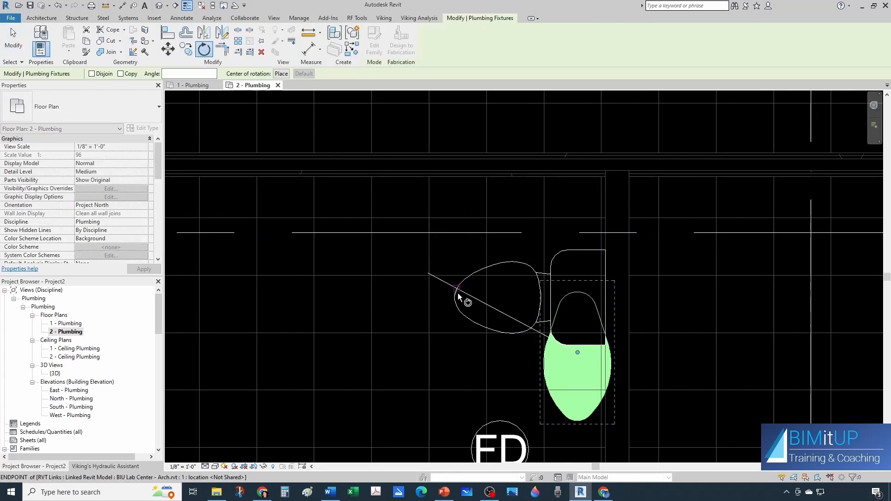
click(460, 299)
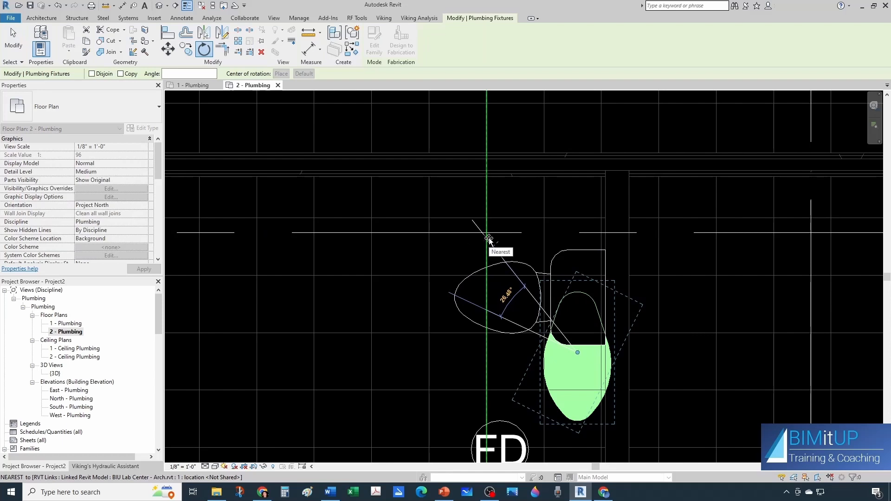
text(90)
key(Return)
key(Escape)
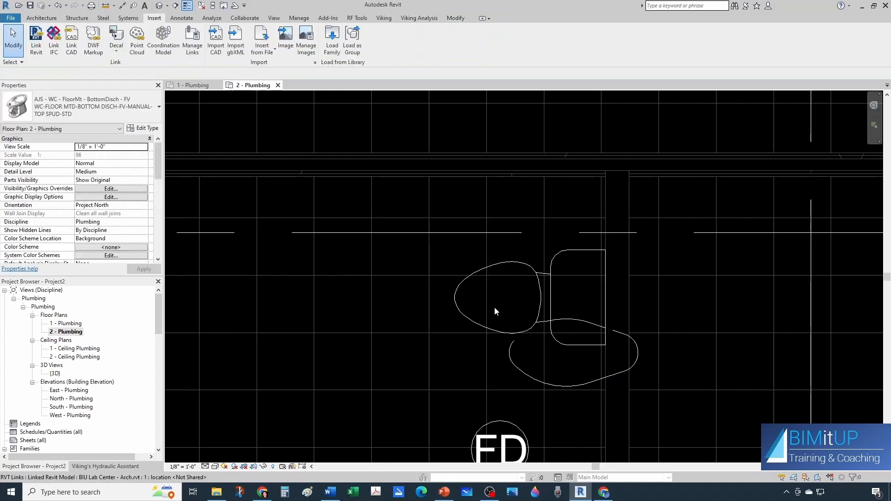
Align the water closet's centerline with the centerline of the linked toilet.
key(a)
key(l)
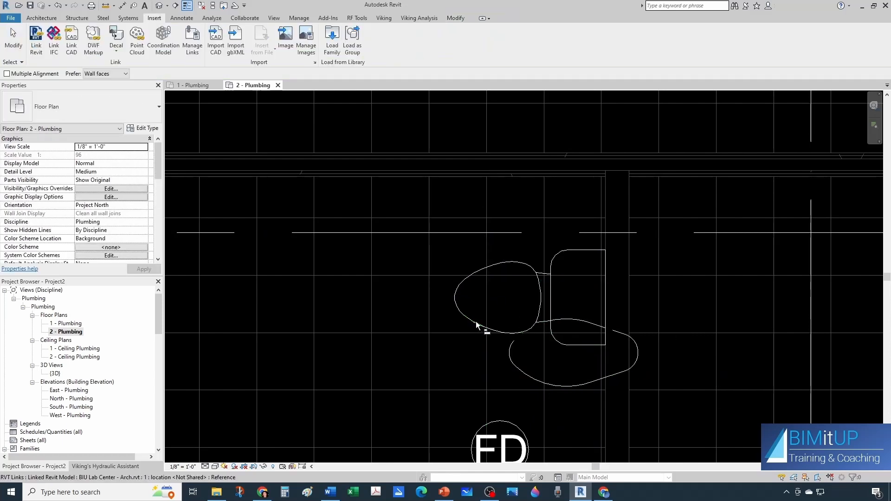
click(504, 301)
click(544, 354)
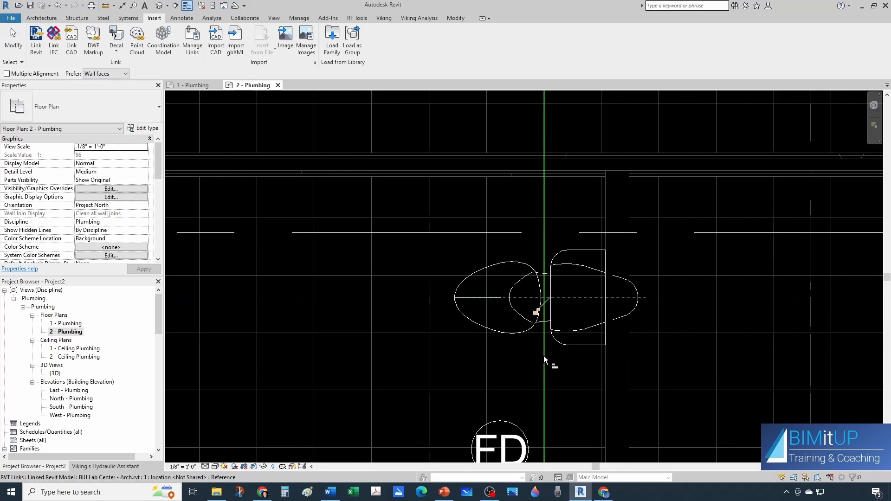
key(Escape)
key(Escape)
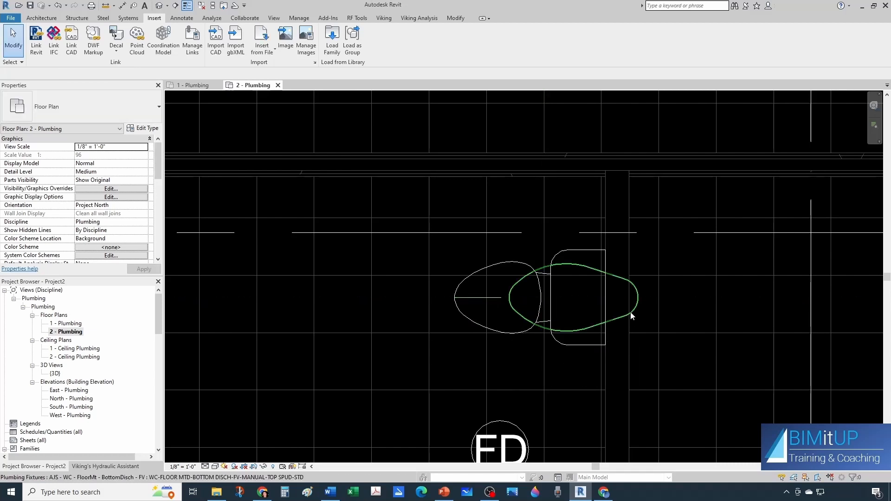
Nudge the water closet sideways, away from the wall, until its bowl overlays the linked toilet's bowl.
click(631, 315)
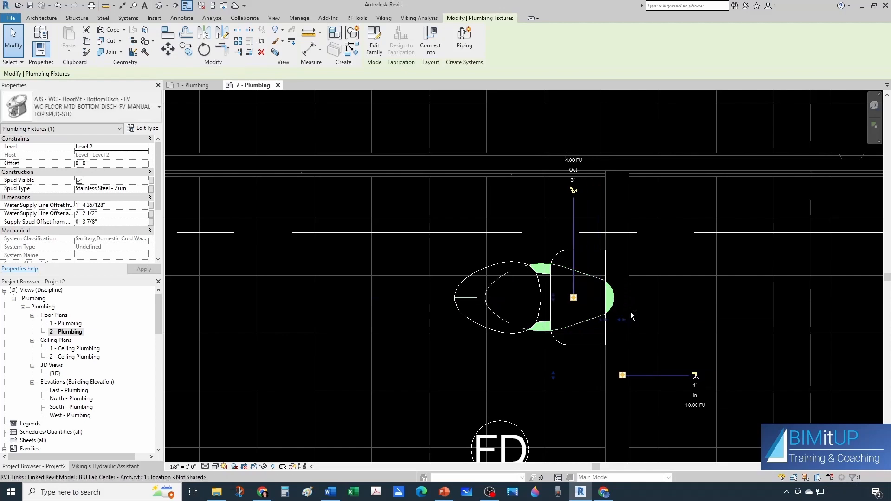
key(shift+Left)
key(shift+Left)
key(Left)
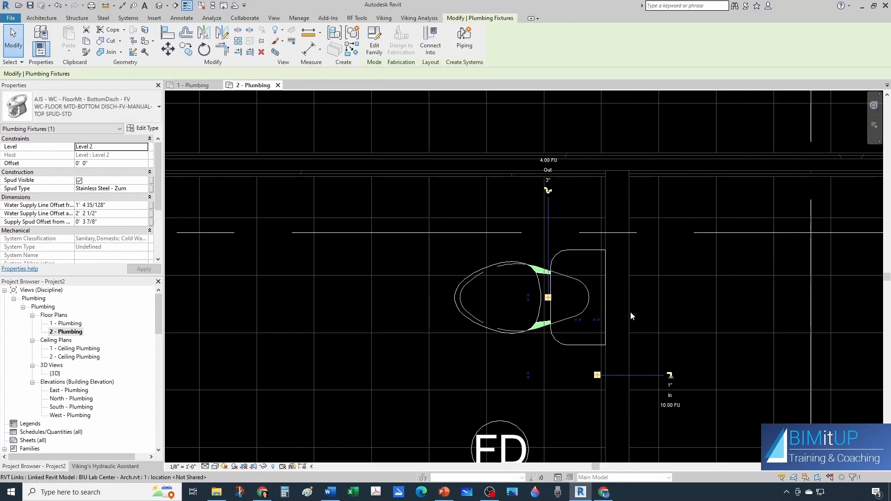
key(Escape)
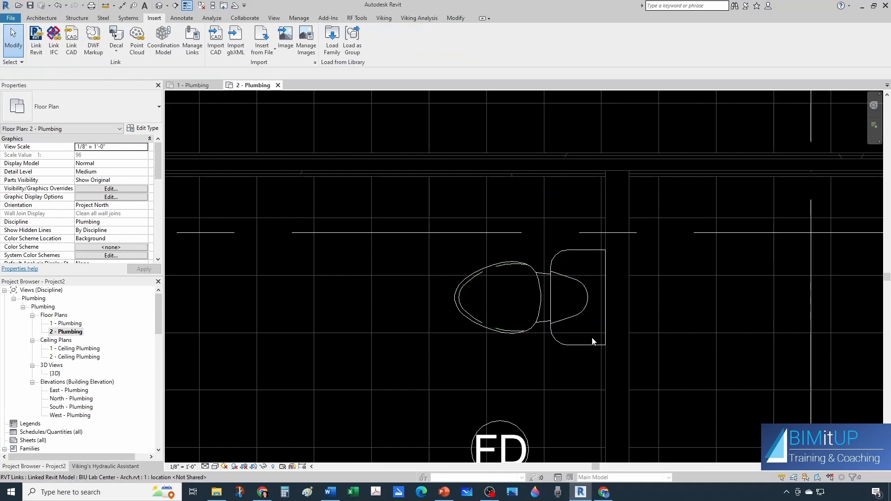
scroll(590, 344, down, 2)
key(Escape)
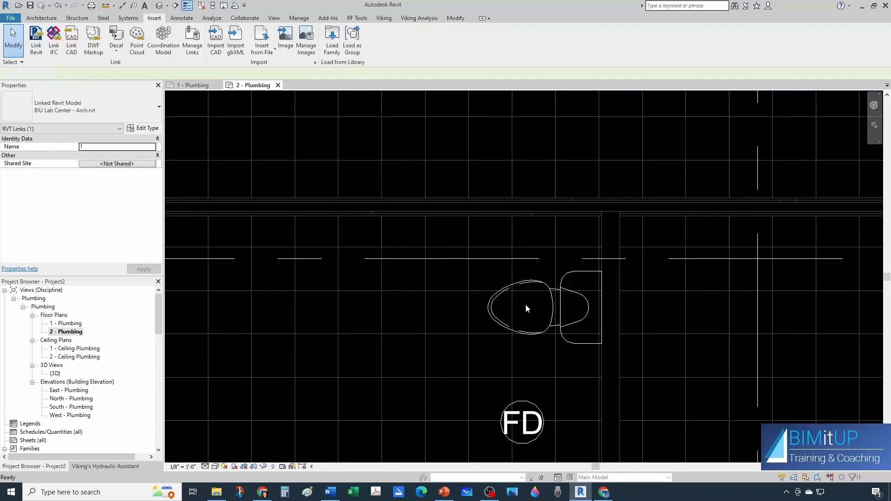
Display the linked BIU Lab Center - Arch.rvt model as an underlay in the 2 - Plumbing view's visibility overrides.
scroll(519, 302, down, 2)
key(v)
key(v)
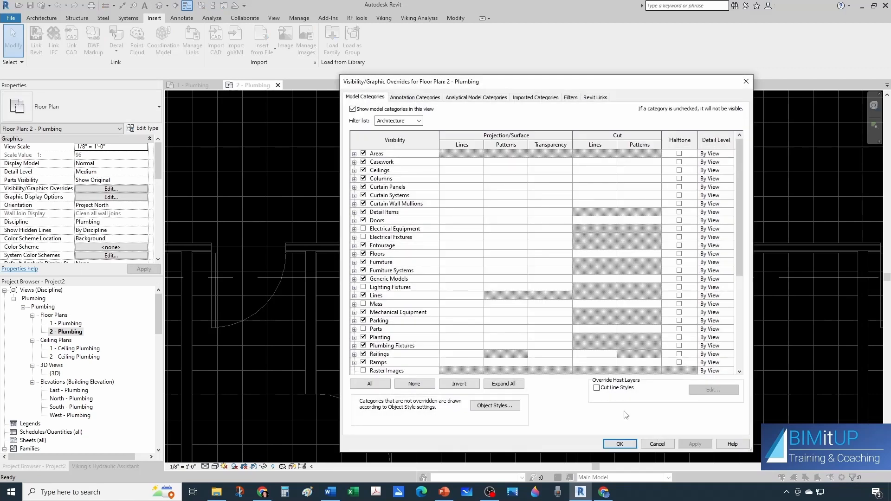
click(593, 98)
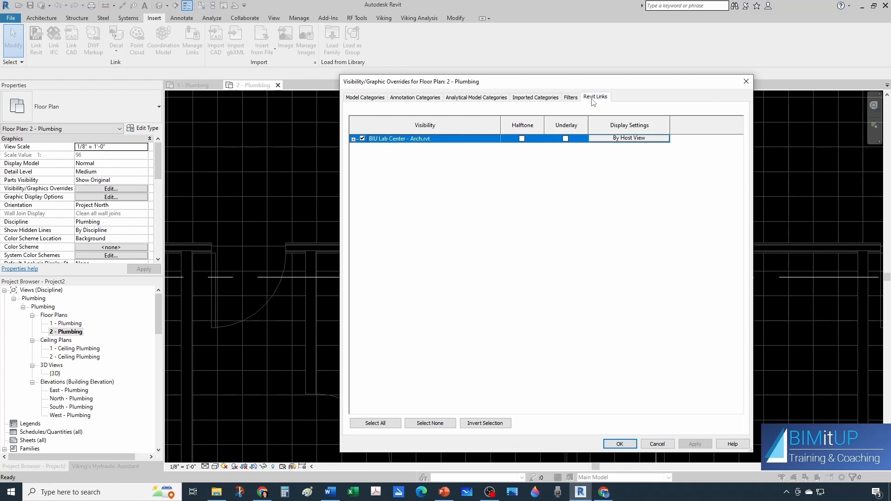
click(565, 139)
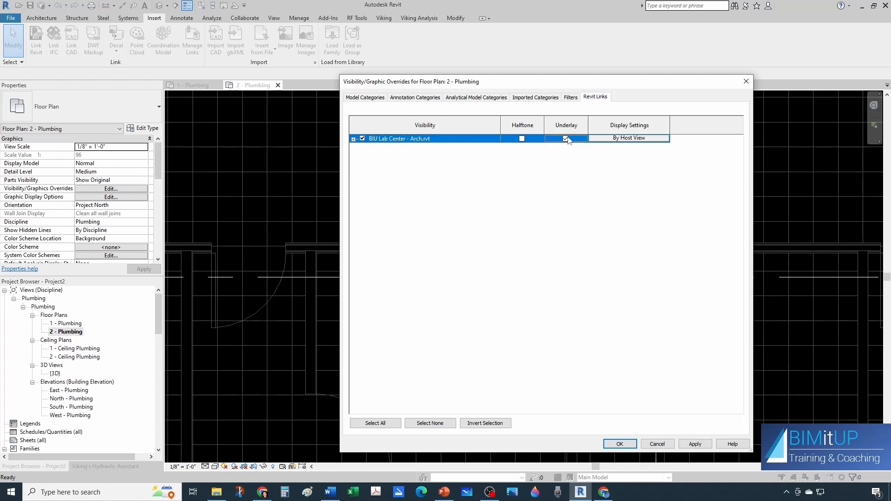
click(621, 443)
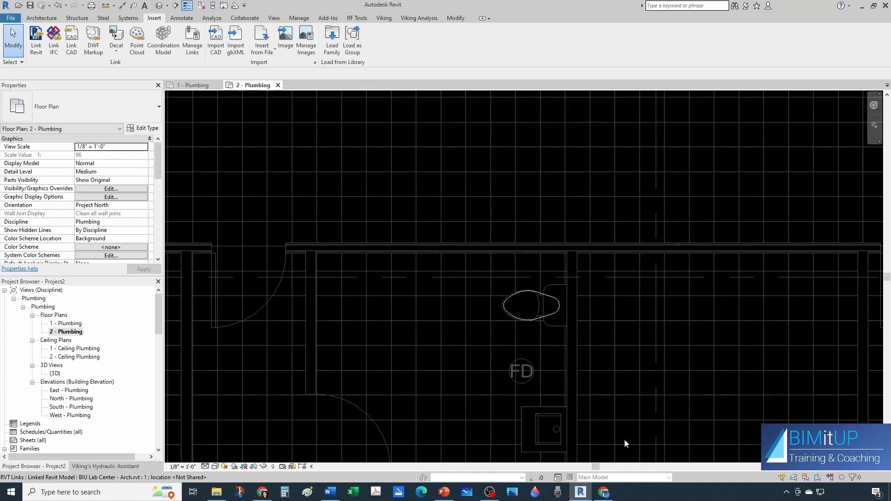
Set the 2 - Plumbing view's visual style to Wireframe and its detail level to Fine.
scroll(460, 300, down, 2)
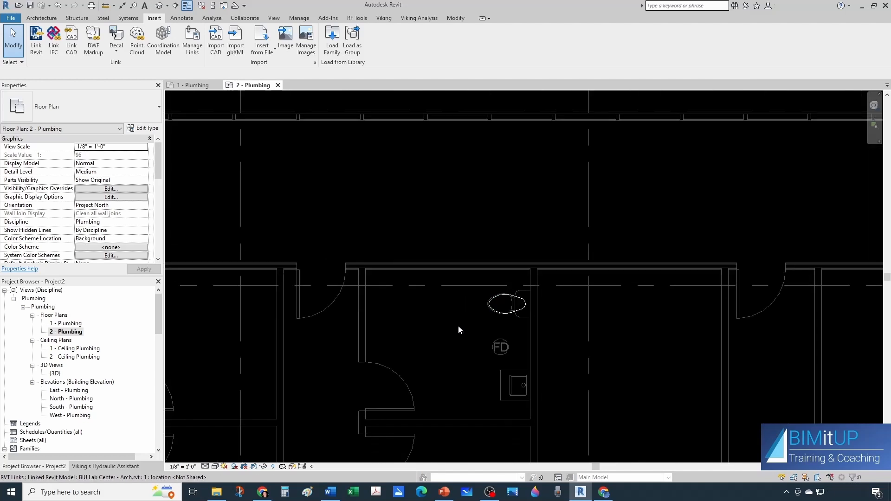
scroll(433, 324, down, 1)
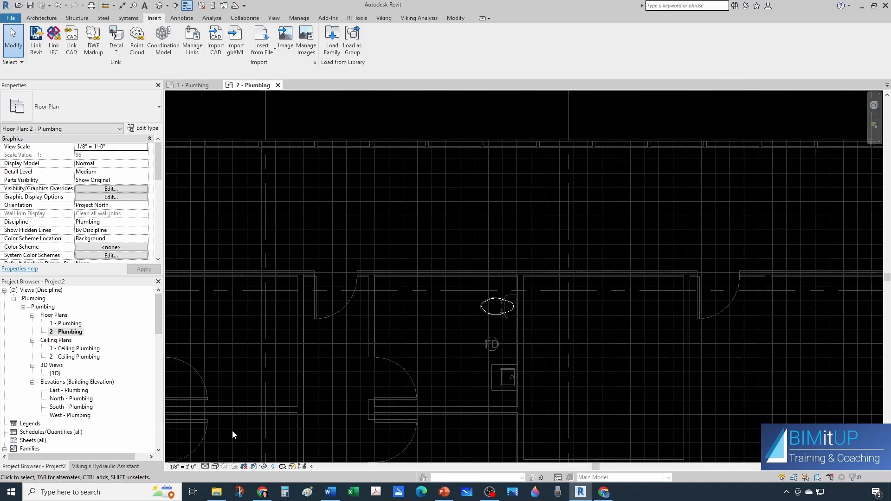
click(215, 467)
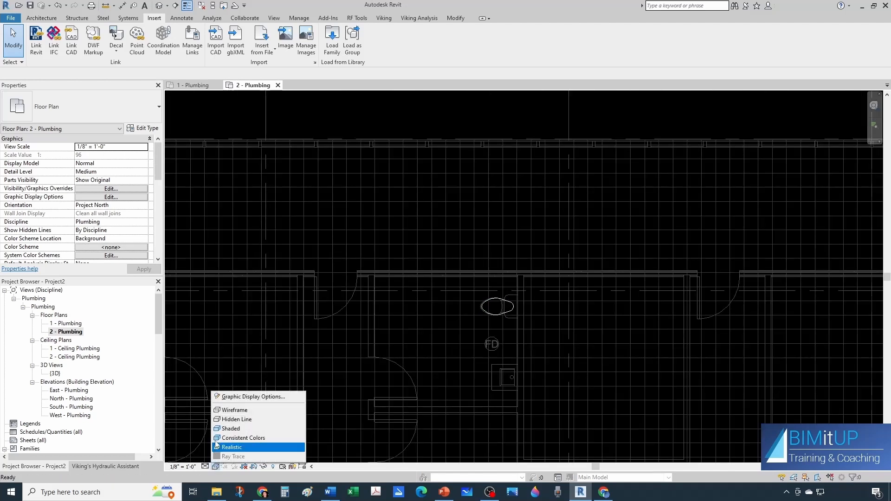
click(225, 410)
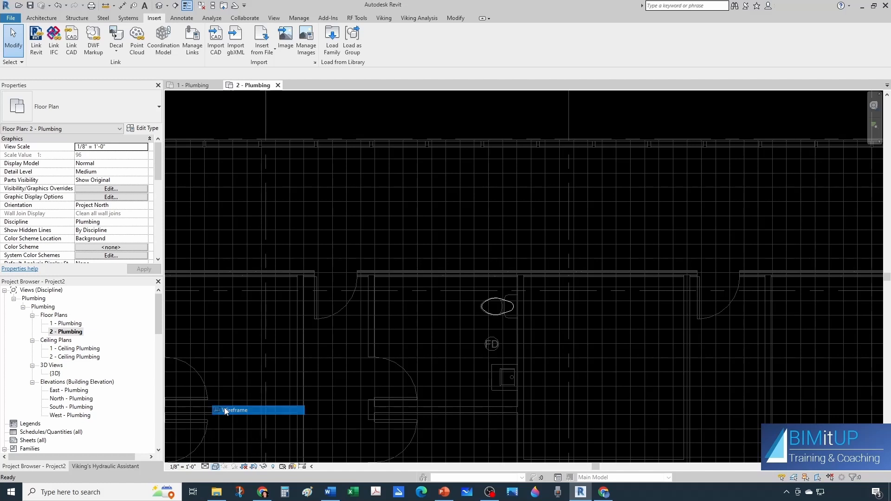
click(205, 467)
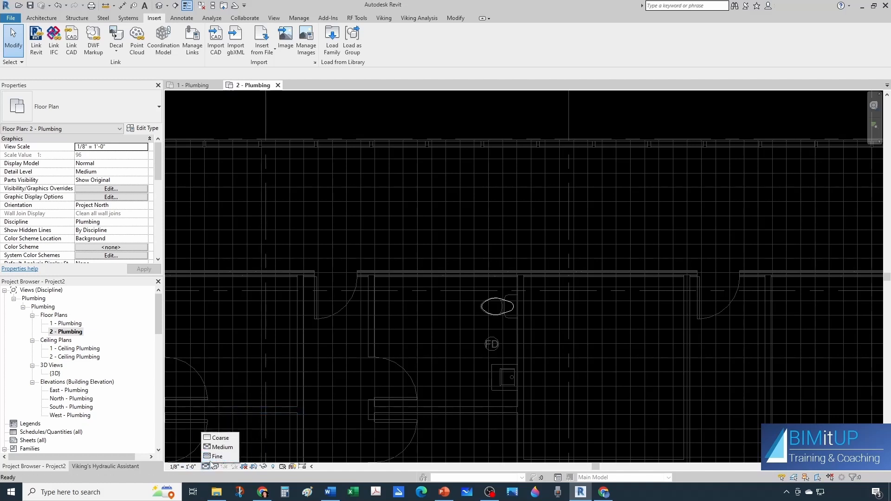
click(213, 457)
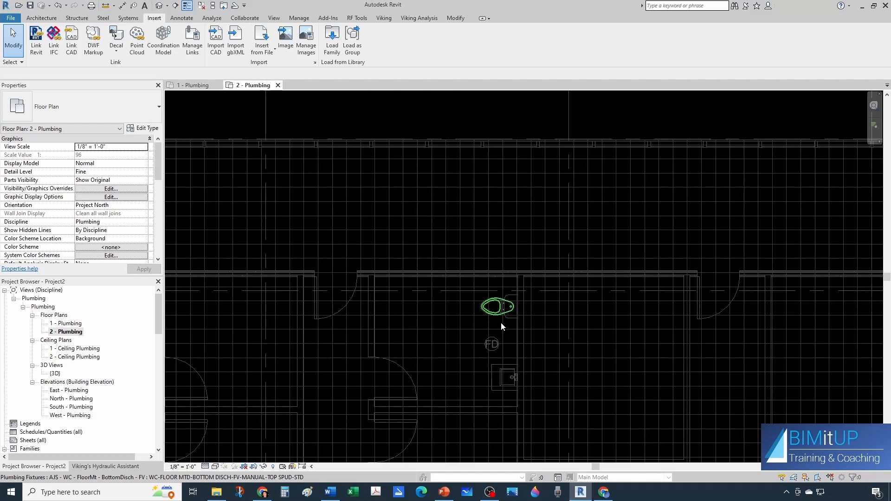
Place the floor drain FD-FINISHED AREAS-ZURN ZN-415S-P on the Level 2 work plane over the linked FD symbol.
scroll(501, 320, up, 2)
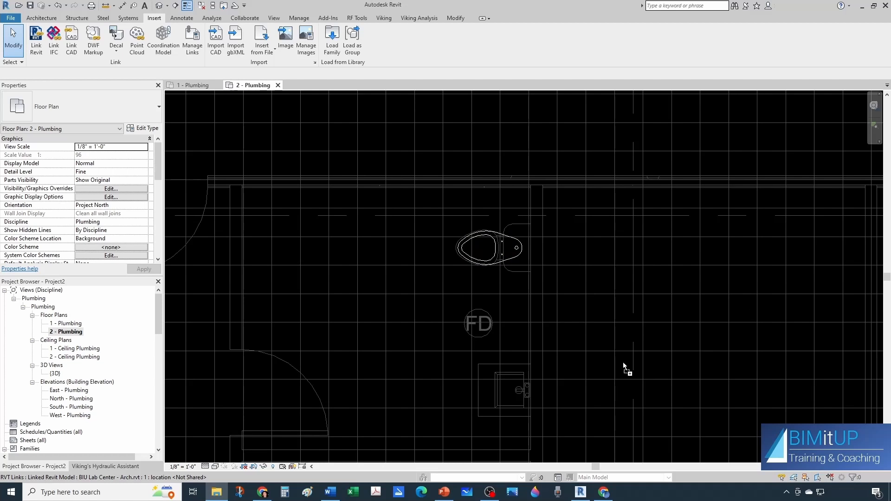
key(c)
key(m)
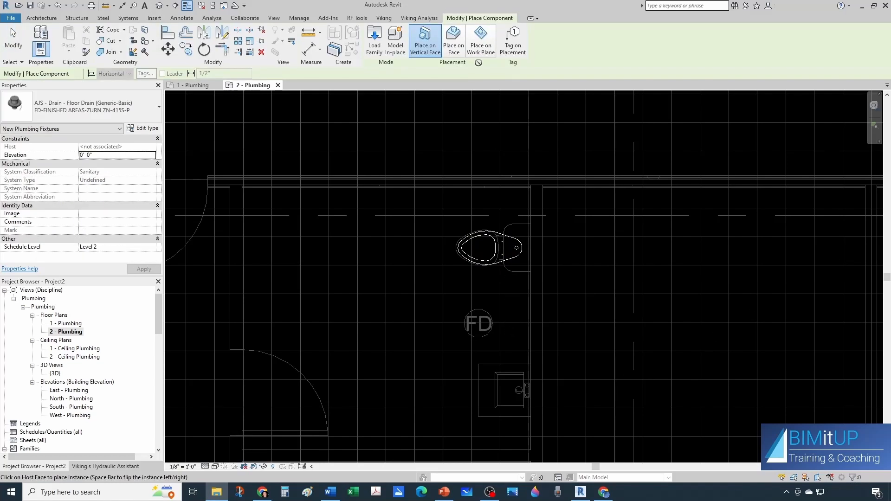
click(481, 42)
scroll(479, 330, up, 2)
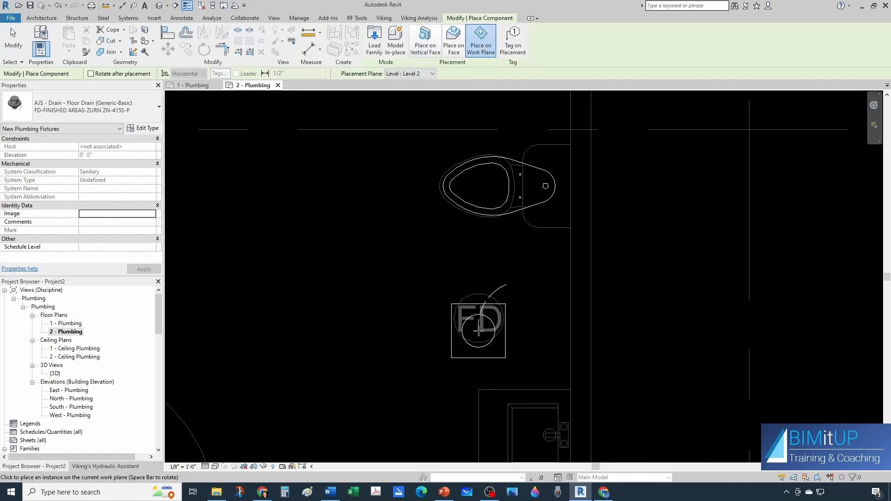
scroll(478, 330, up, 2)
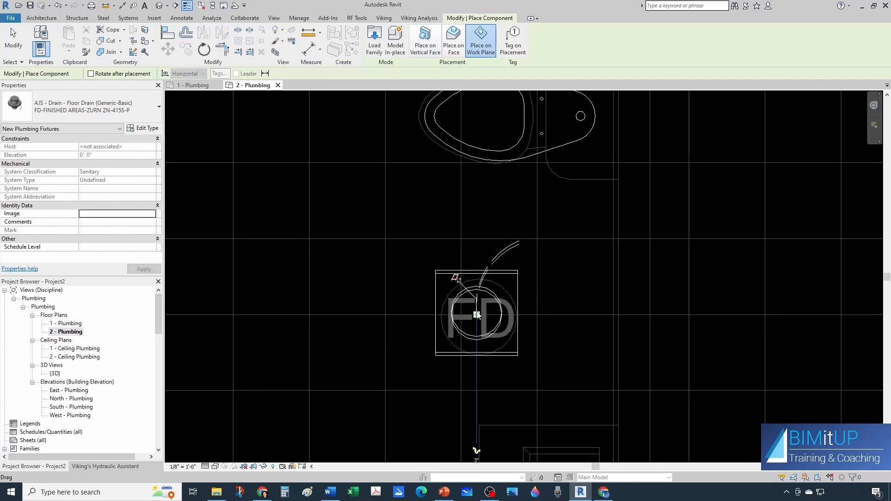
key(Escape)
key(Escape)
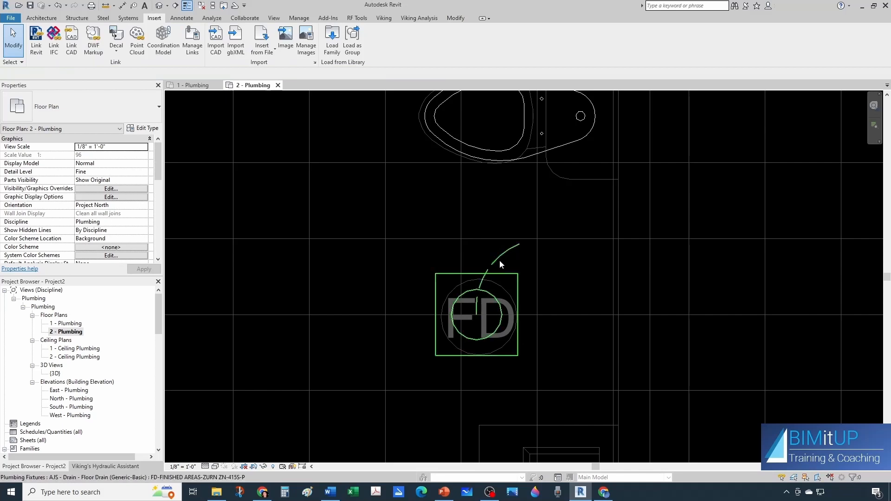
Place the wall-mounted lavatory LV-WALL MTD-MANUAL-PUBLIC-STD-MIX LVR FCT on Level 2 near the linked sink.
scroll(499, 261, down, 4)
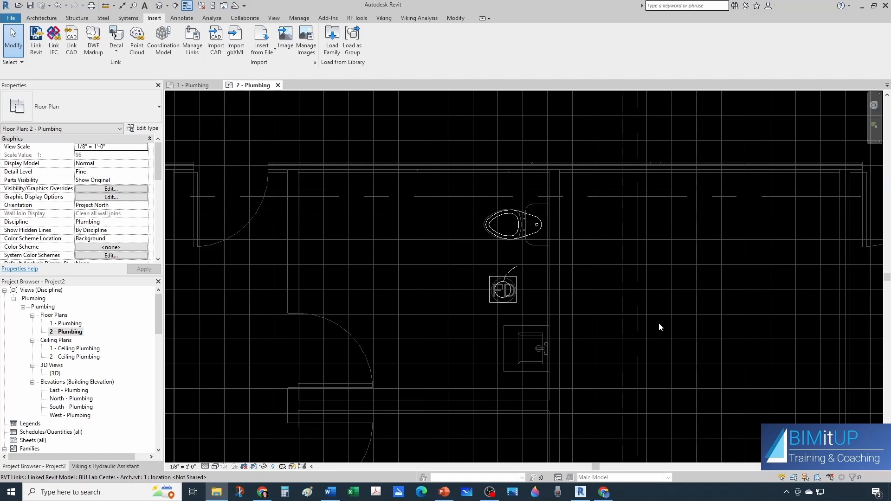
drag(598, 320, 546, 335)
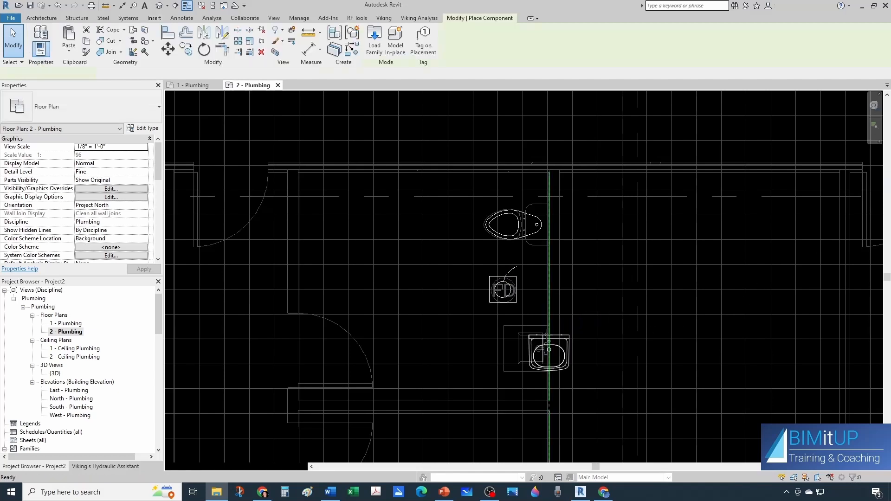
scroll(529, 347, up, 3)
scroll(523, 351, up, 1)
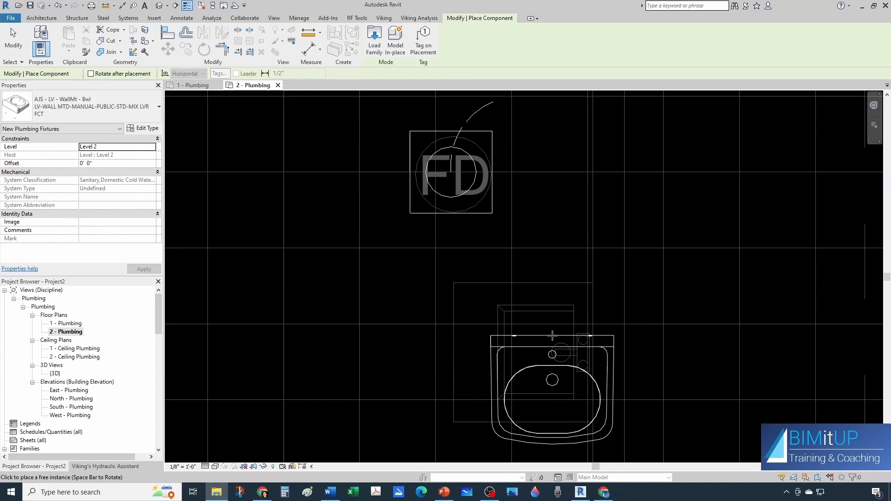
click(552, 335)
key(Escape)
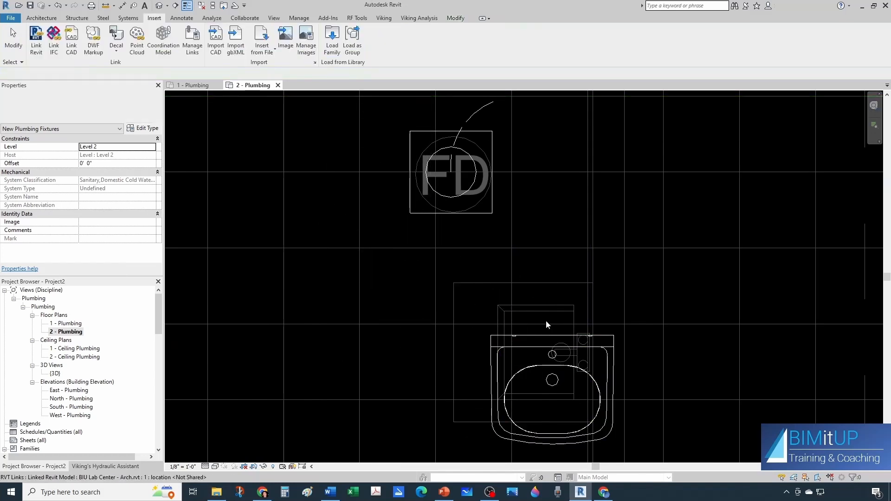
Rotate the lavatory by 90° so its back faces the wall behind the linked sink.
click(546, 335)
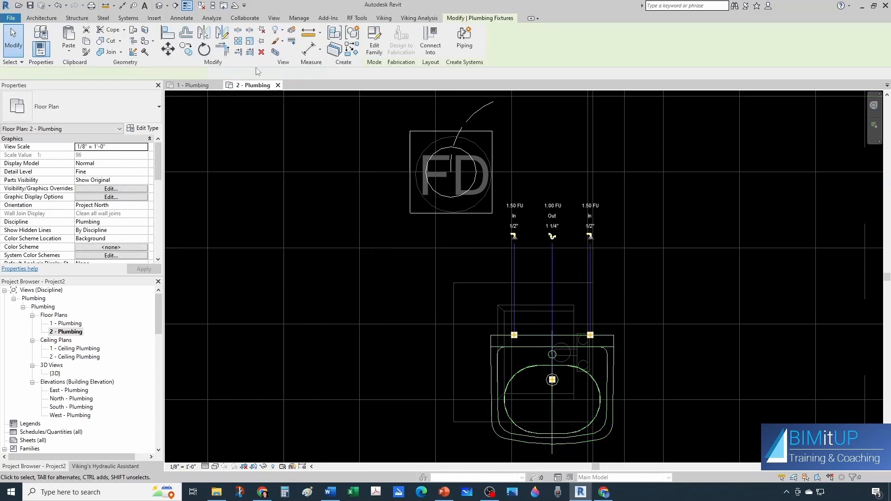
click(207, 52)
click(408, 273)
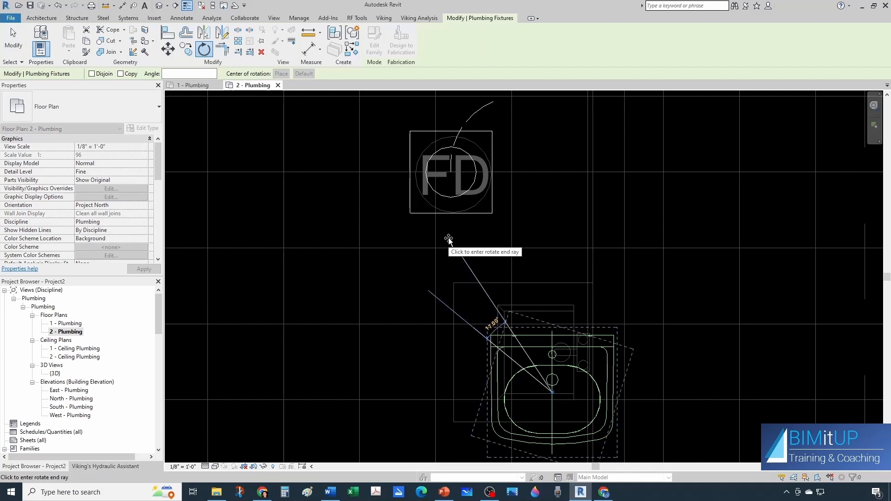
text(90)
key(Return)
scroll(448, 239, down, 2)
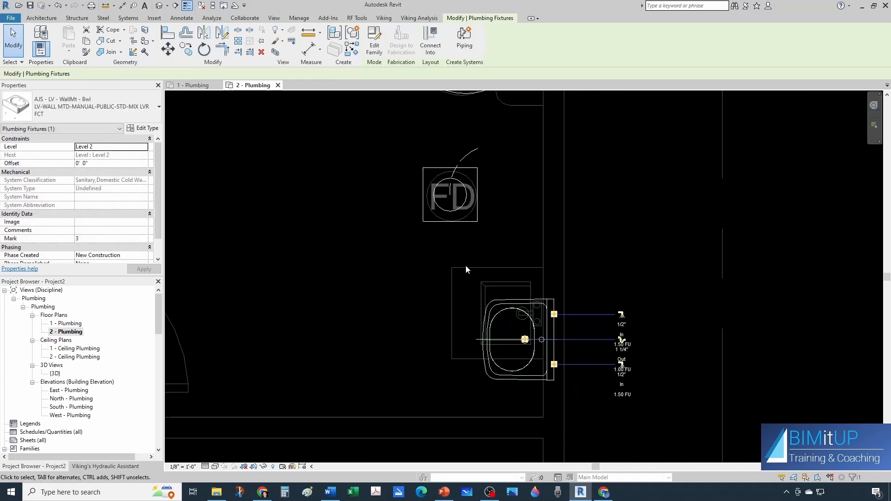
key(Escape)
Align the lavatory's centreline with the centreline of the linked sink.
scroll(438, 333, up, 1)
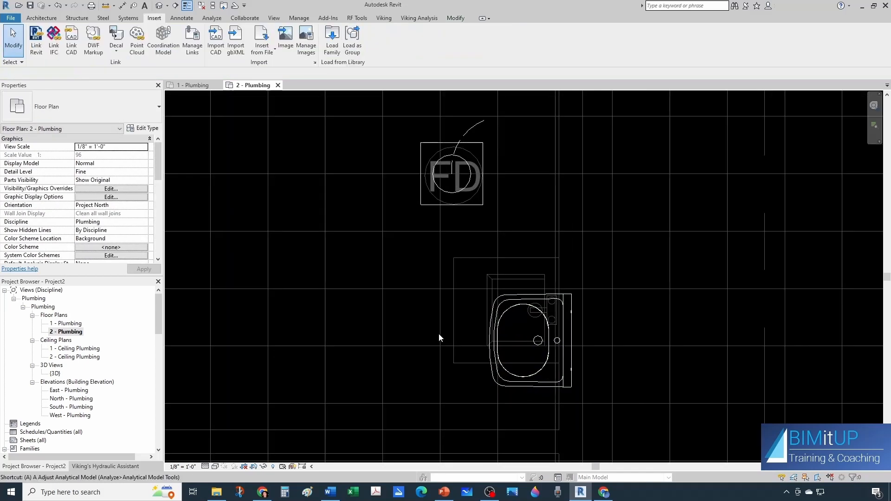
key(l)
scroll(438, 333, up, 2)
click(469, 299)
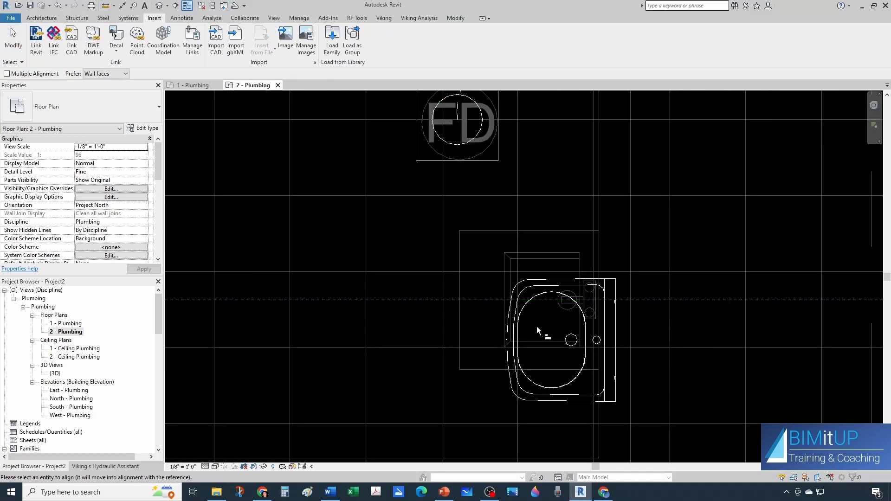
click(542, 342)
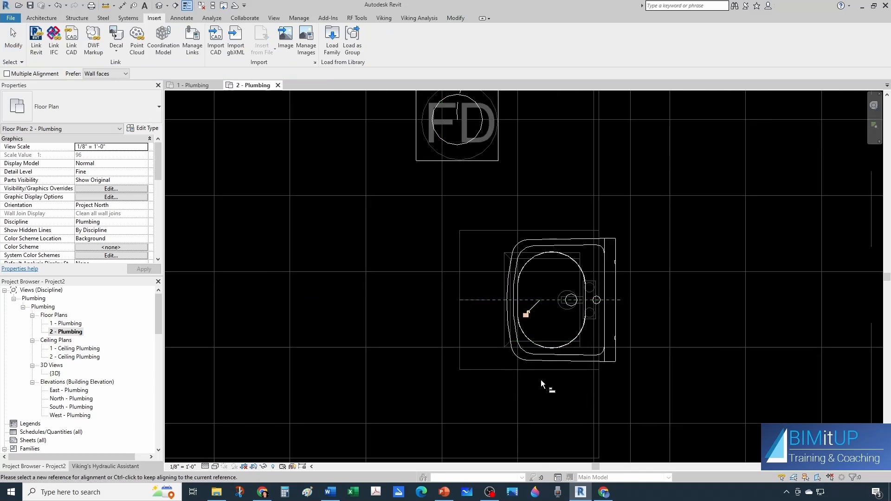
Align the lavatory's back edge with the linked wall line behind the sink.
click(595, 390)
click(617, 325)
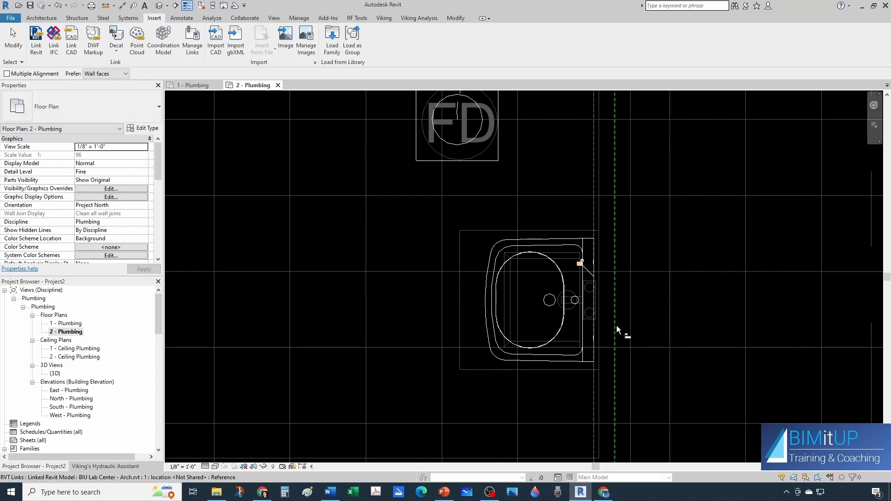
key(Escape)
Start placing a pipe in the restroom with the pipe type AJS - Waste (Generic).
scroll(594, 352, down, 2)
scroll(578, 344, down, 3)
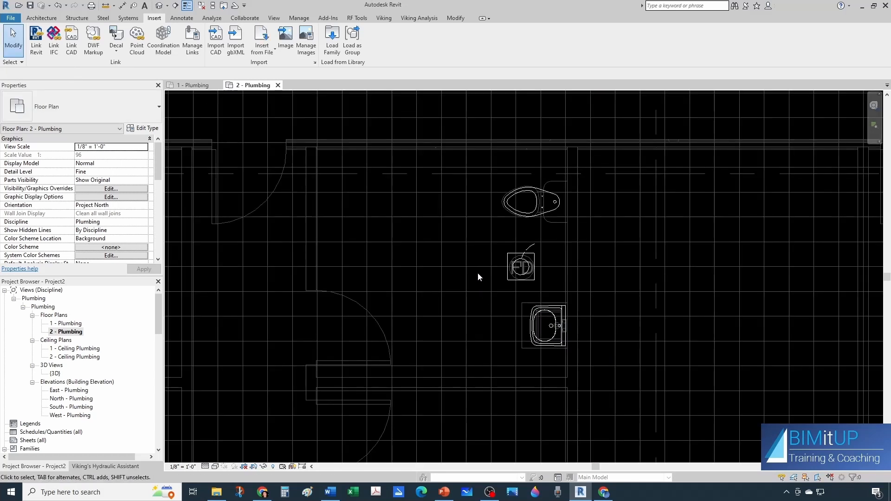
middle_drag(517, 267, 459, 243)
scroll(459, 218, up, 3)
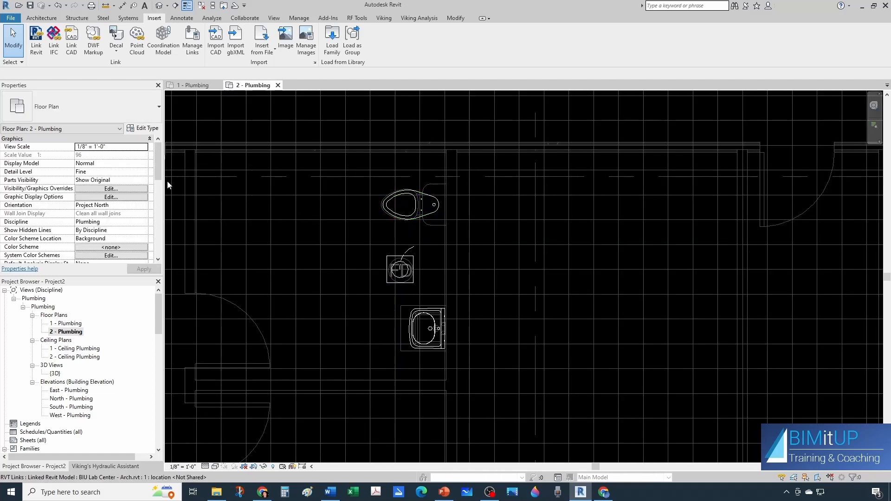
key(p)
key(i)
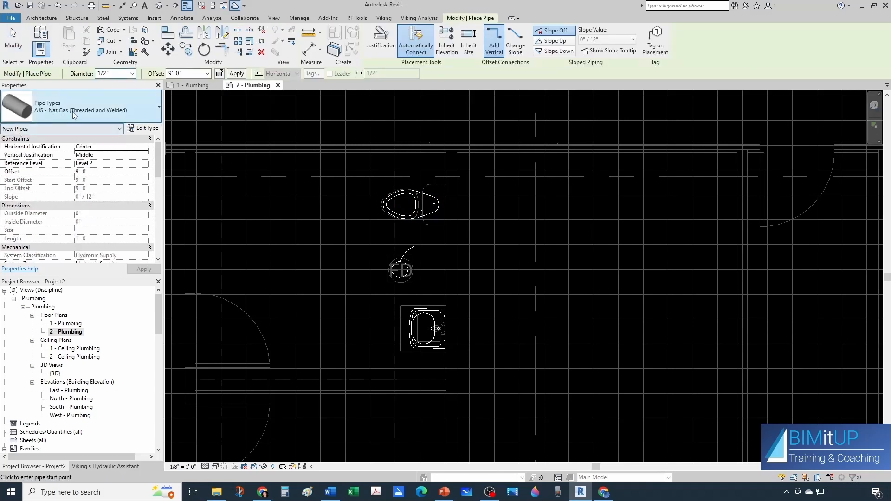
click(44, 113)
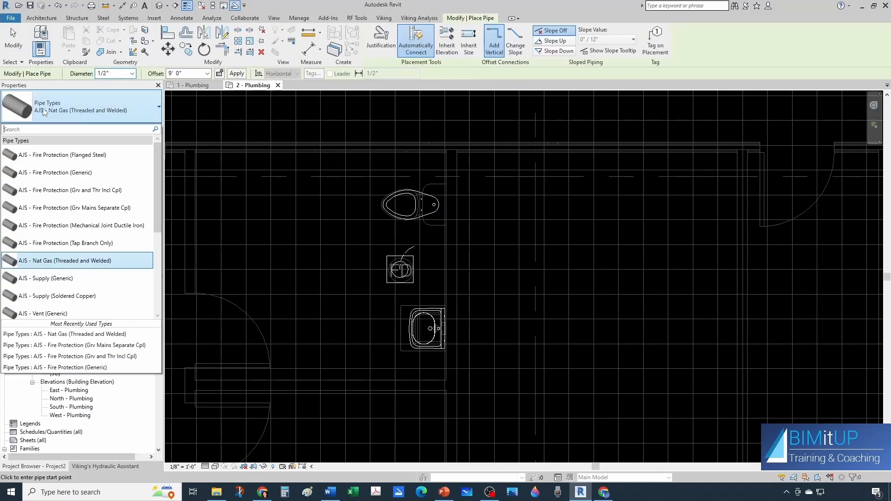
scroll(70, 278, down, 3)
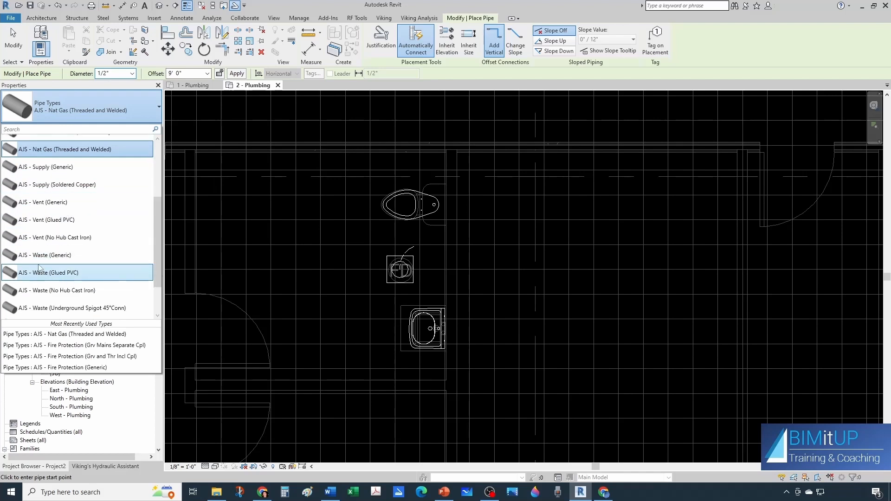
click(42, 255)
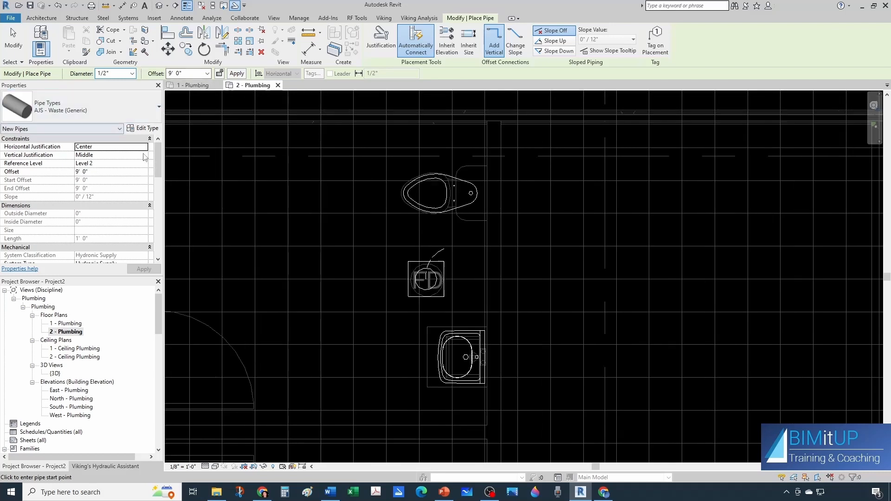
Set the new pipe's system type to AJSPL - Drain - Sanitary Drain.
scroll(118, 199, down, 2)
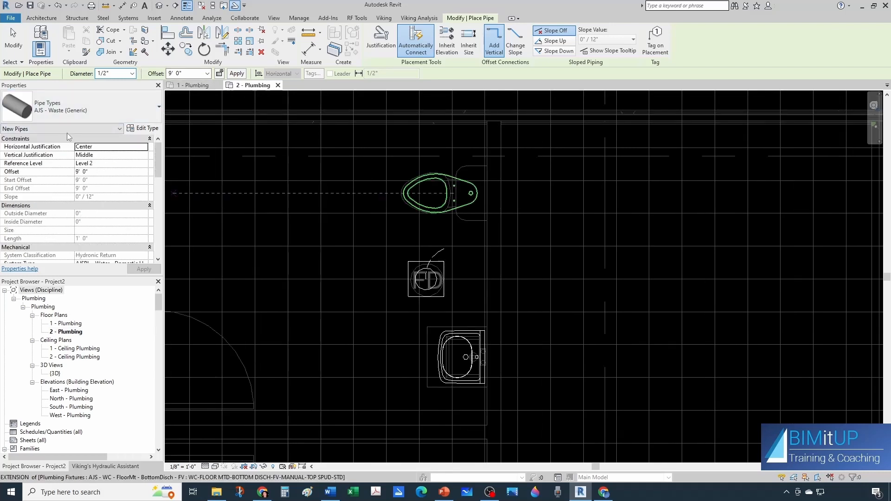
scroll(79, 186, down, 2)
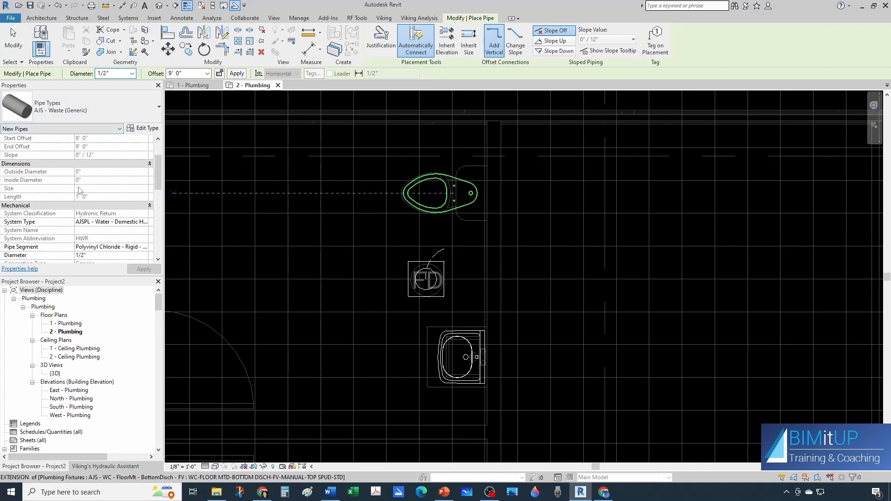
click(92, 221)
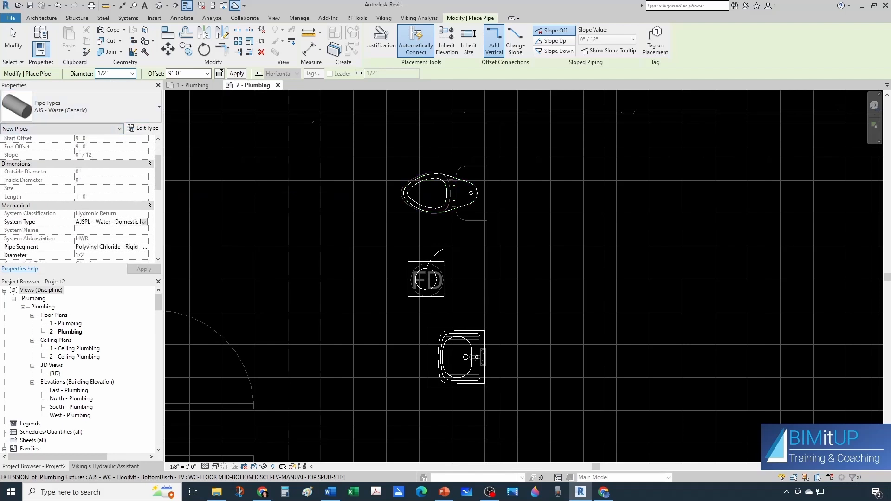
click(144, 222)
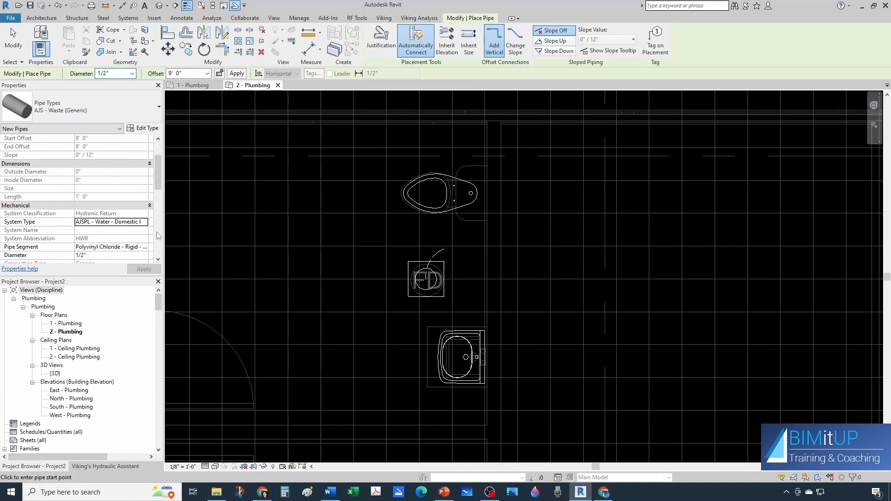
click(140, 224)
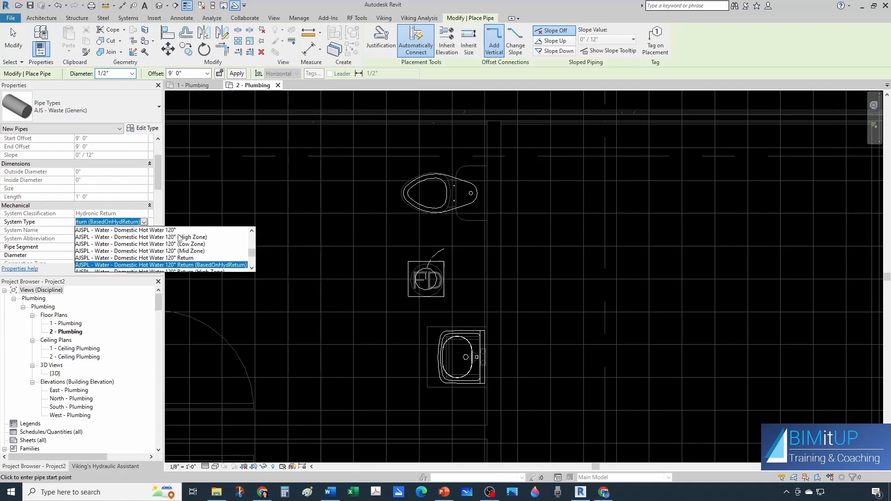
scroll(252, 254, up, 10)
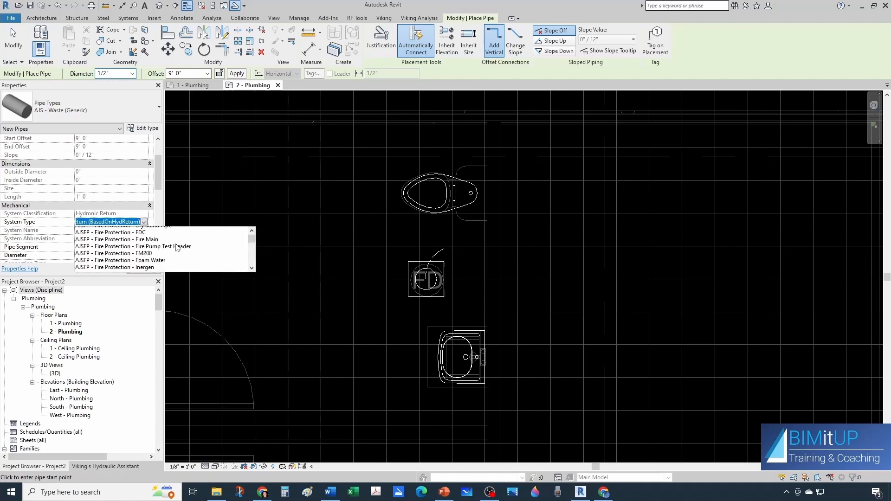
scroll(177, 247, down, 2)
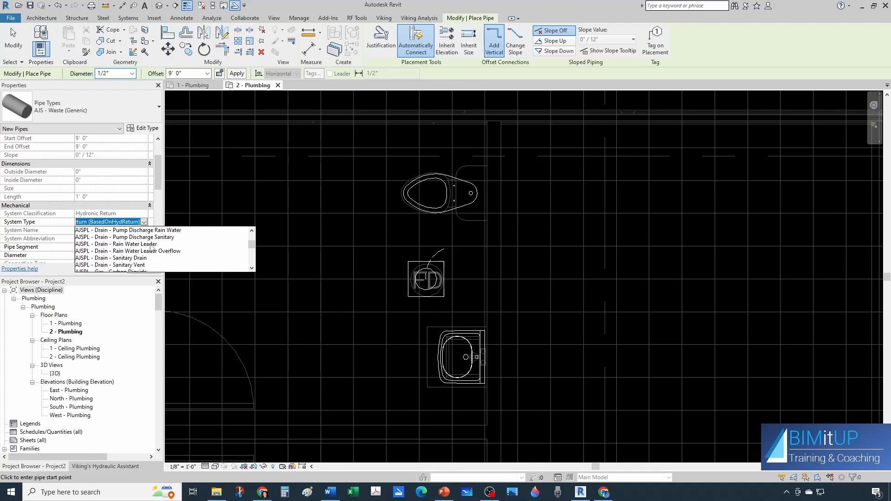
click(121, 259)
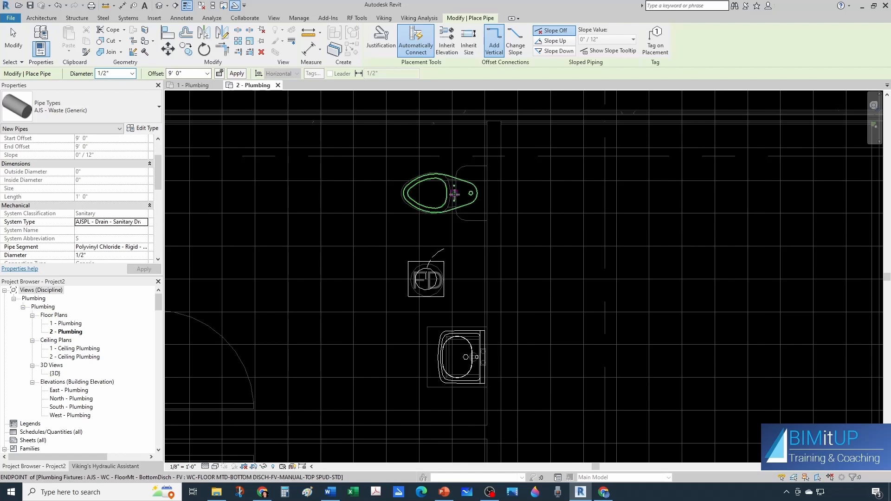
Drop a 3" sanitary pipe from the water closet's drain connection down to an offset of -1' 0".
click(453, 194)
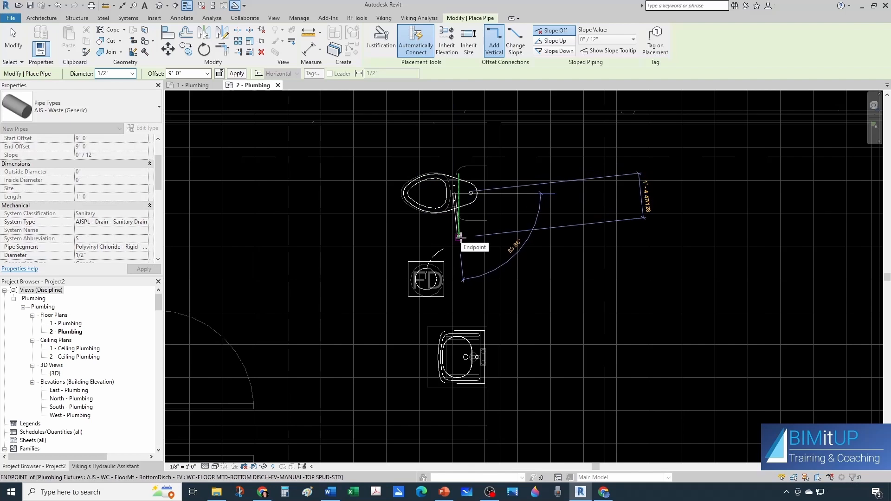
click(133, 74)
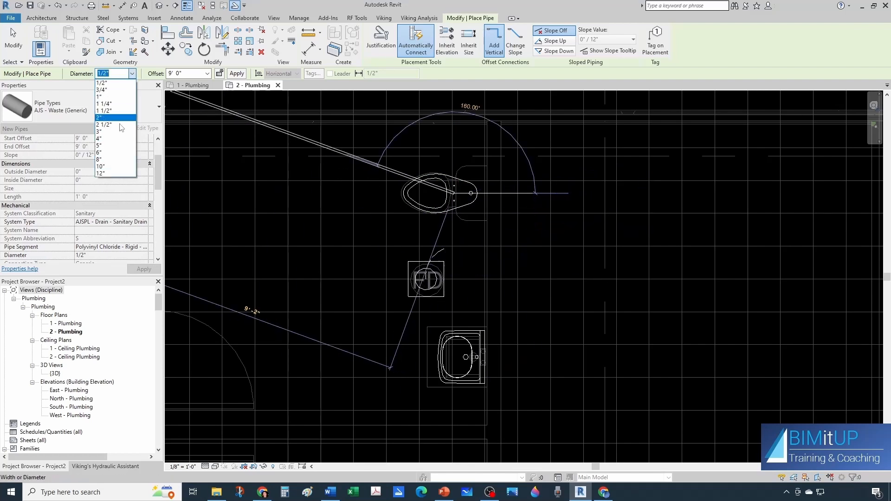
click(117, 151)
click(183, 70)
text(-1)
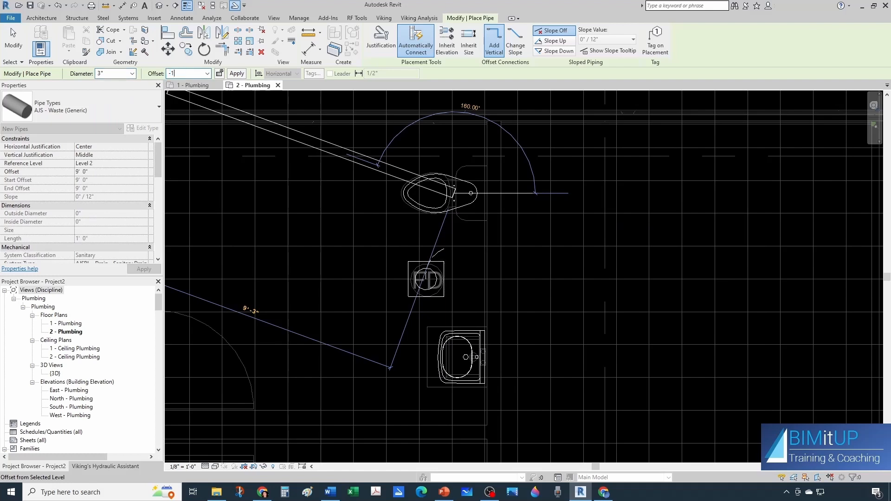
key(Return)
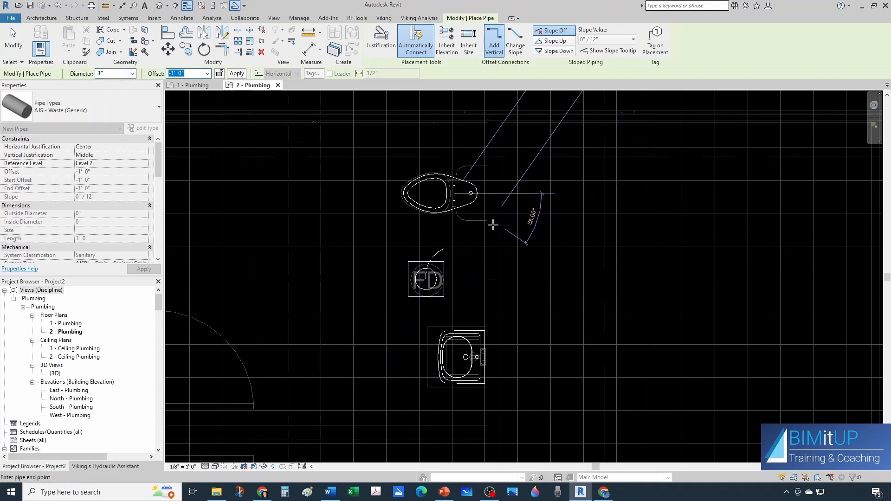
click(494, 233)
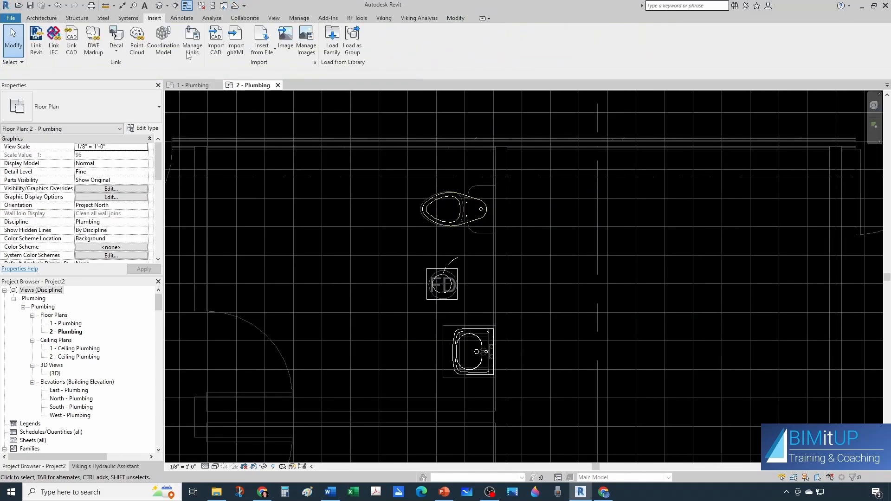
Open the default 3D view and hide the linked BIU Lab Center - Arch.rvt model there, leaving the restroom fixtures in view.
click(159, 5)
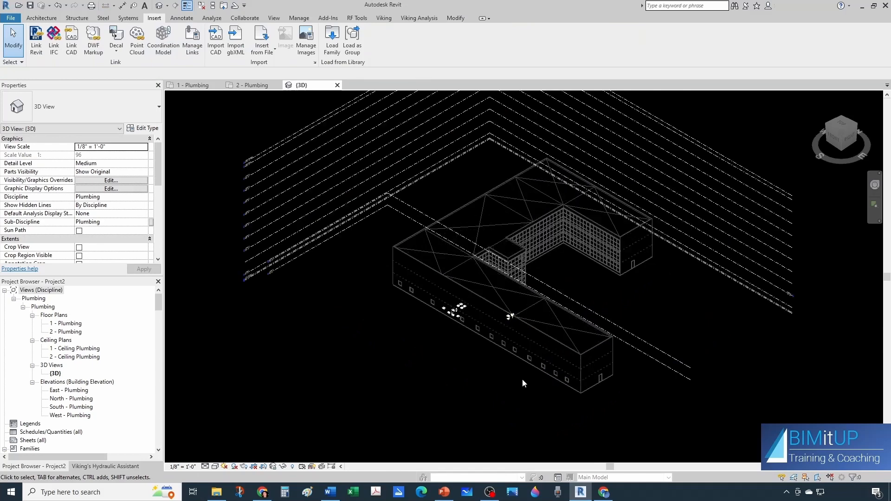
middle_drag(521, 378, 507, 354)
key(v)
key(g)
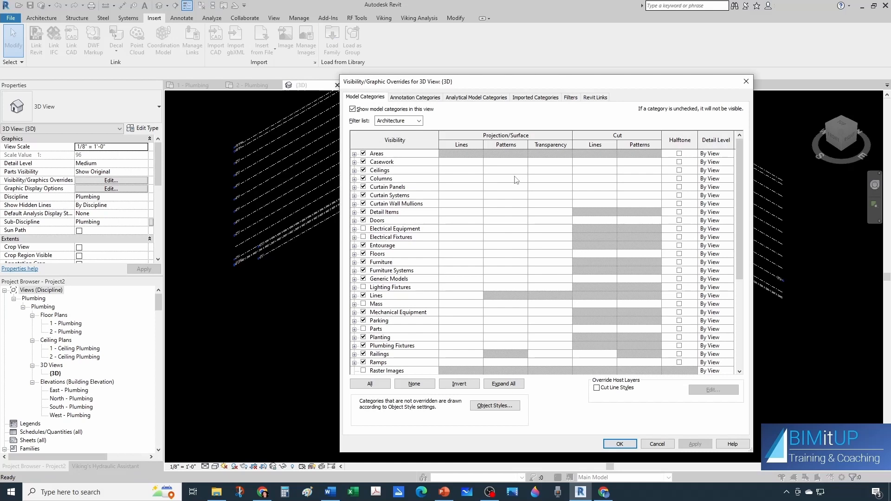
click(598, 97)
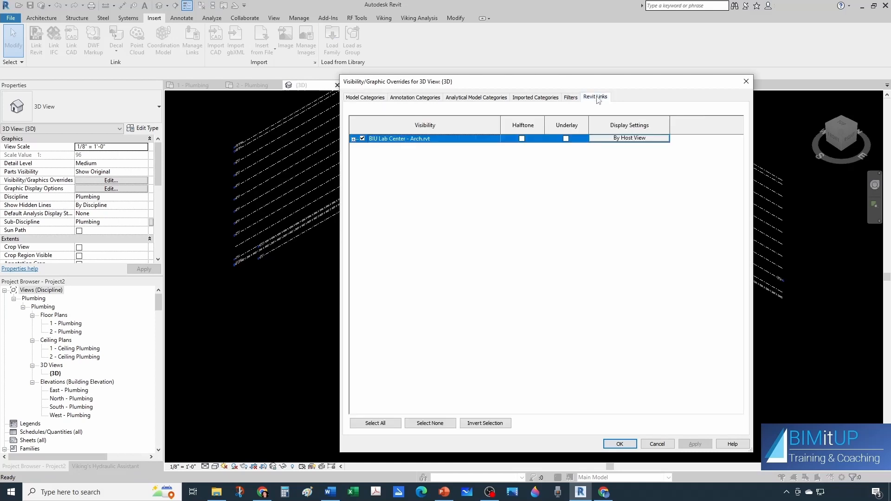
click(362, 138)
click(619, 444)
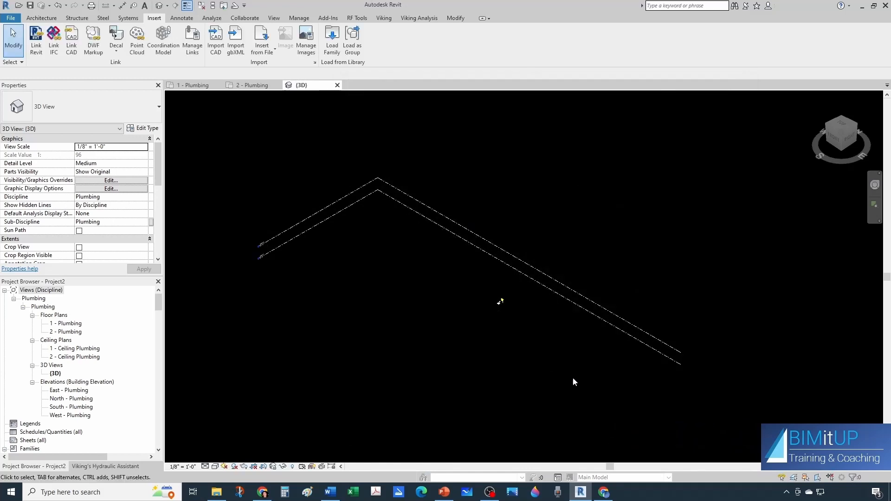
scroll(487, 272, up, 2)
scroll(489, 280, down, 5)
scroll(493, 330, up, 3)
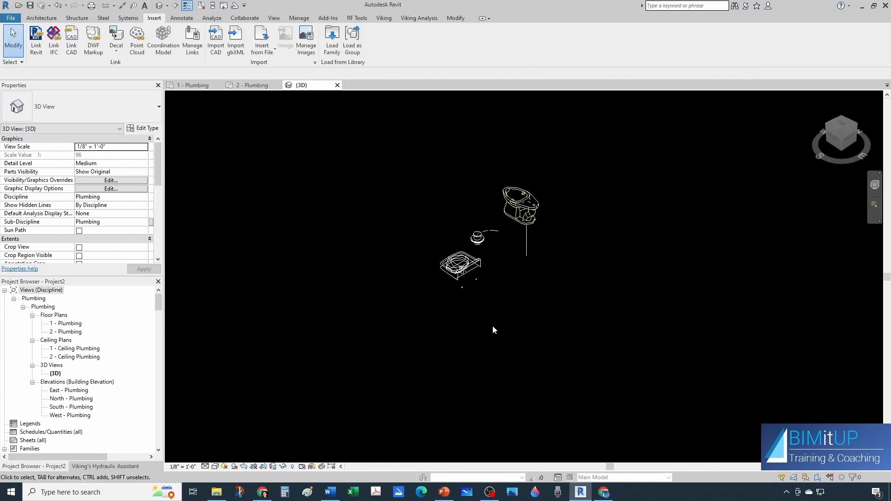
Set the 3D view's detail level to Fine and its visual style to Shaded.
scroll(488, 318, up, 3)
scroll(499, 387, down, 3)
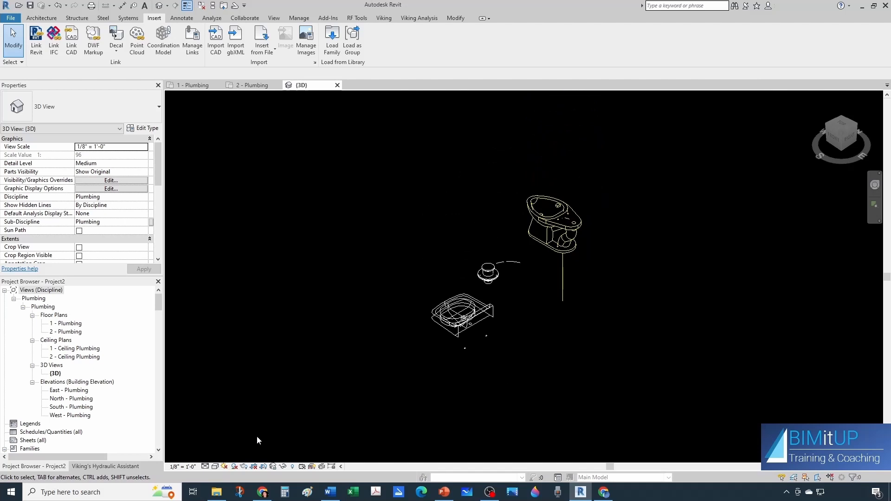
click(215, 466)
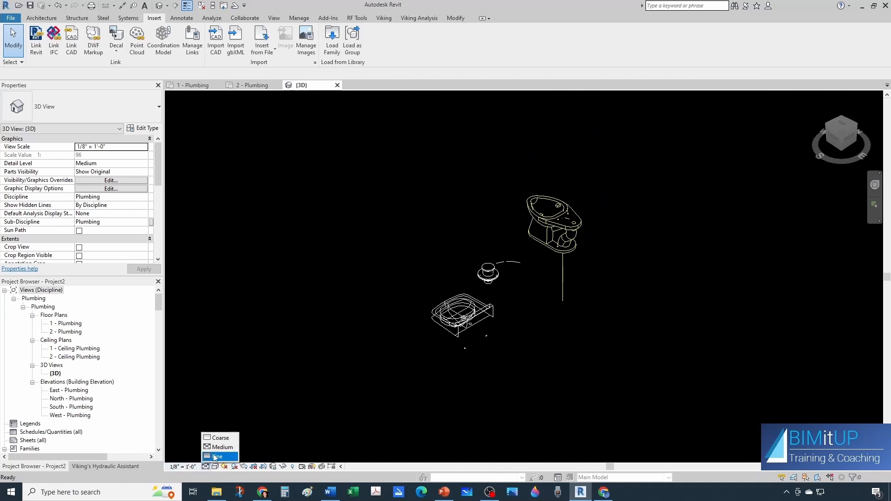
click(217, 456)
click(215, 466)
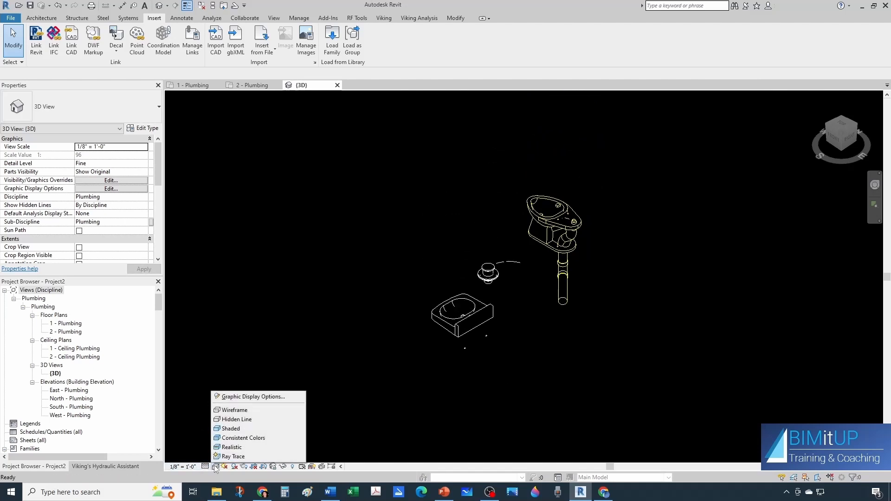
click(238, 431)
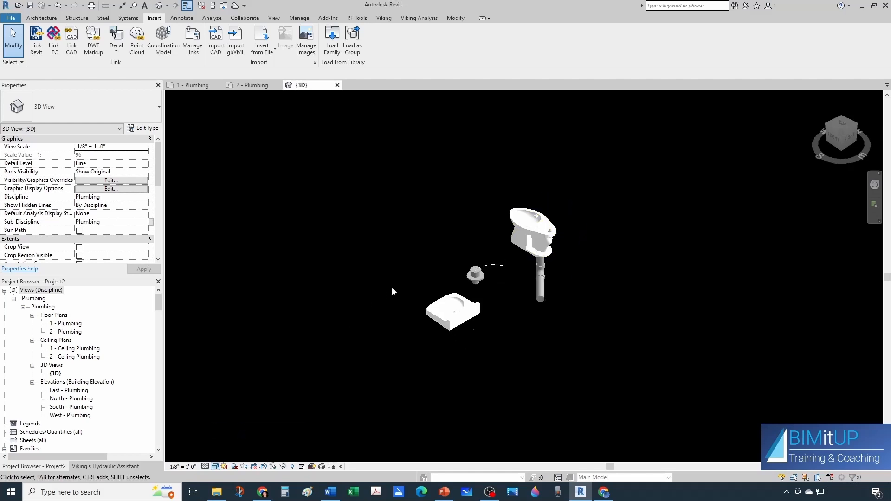
Examine the water closet's vertical drain drop, its elbow and the connected horizontal pipe from several angles in 3D.
shift+middle_drag(392, 290, 389, 349)
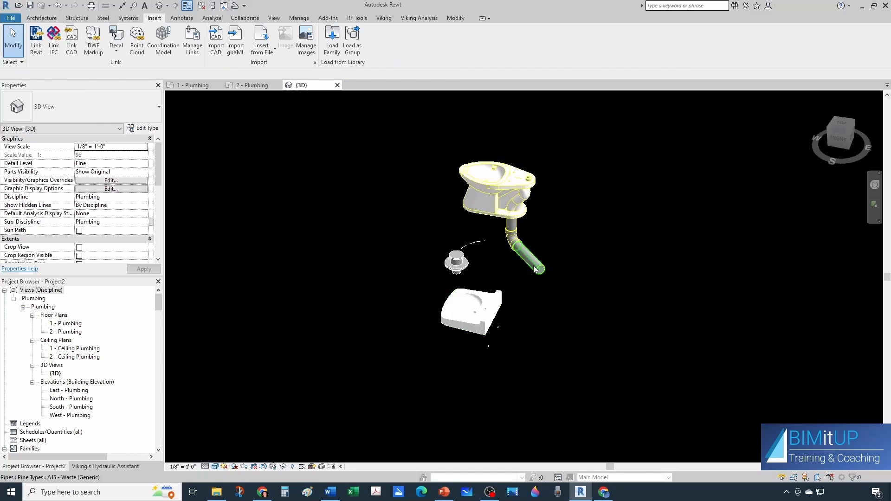
shift+middle_drag(363, 390, 440, 373)
scroll(529, 307, up, 2)
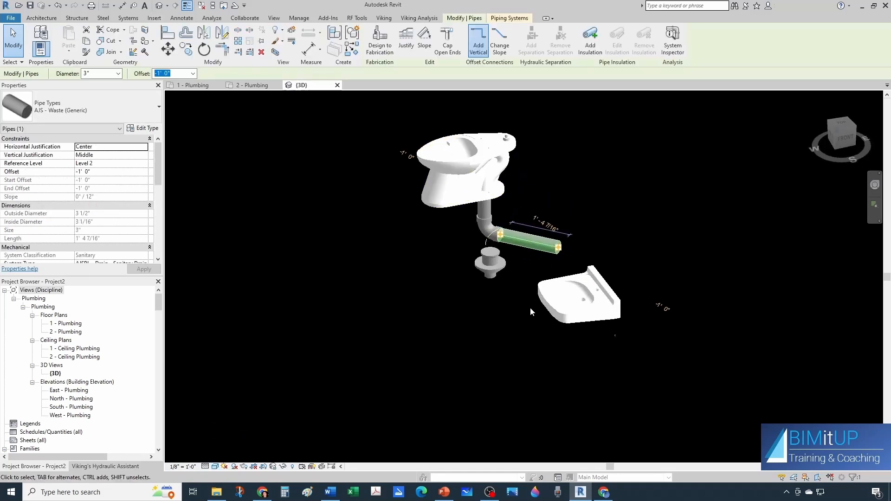
click(530, 307)
middle_drag(527, 308, 433, 319)
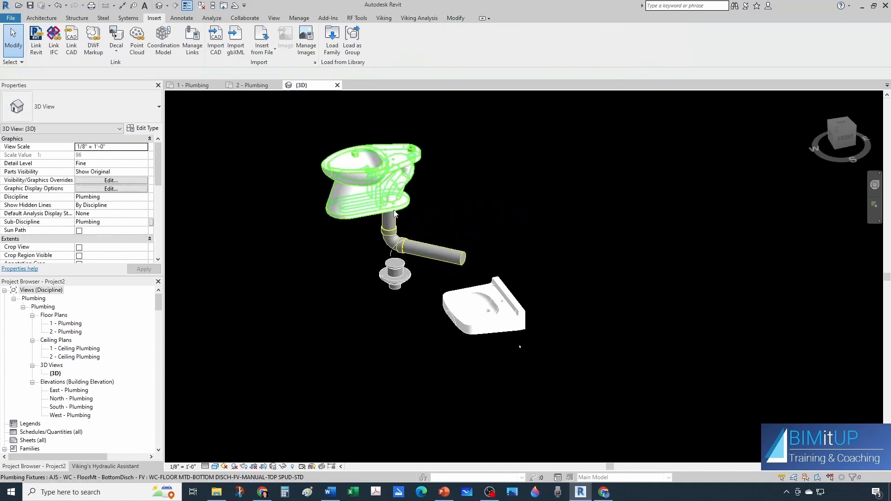
scroll(427, 264, up, 1)
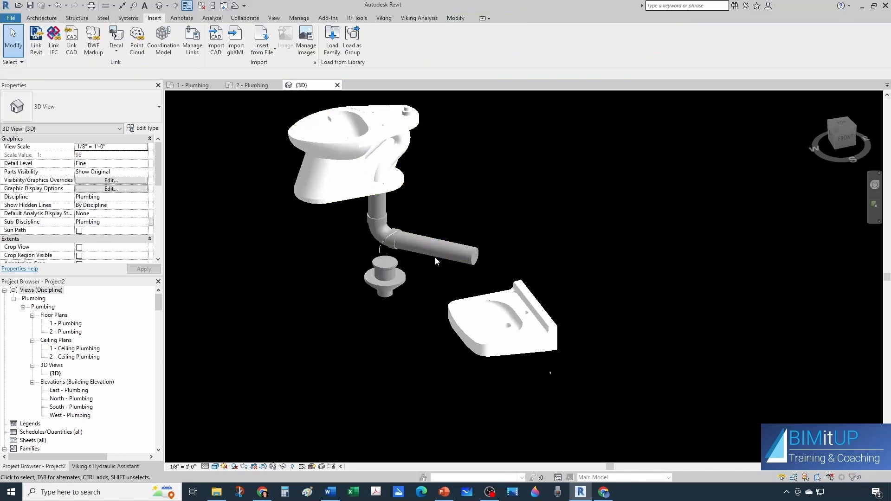
click(436, 262)
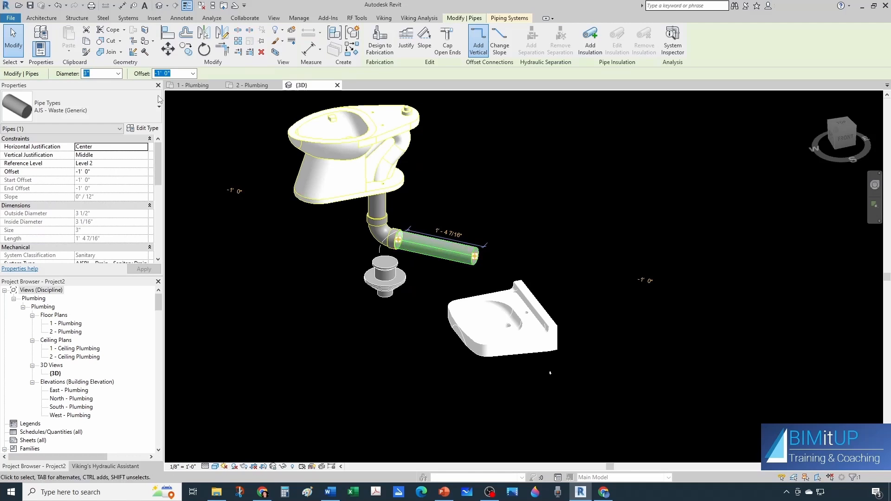
scroll(358, 213, down, 1)
key(Escape)
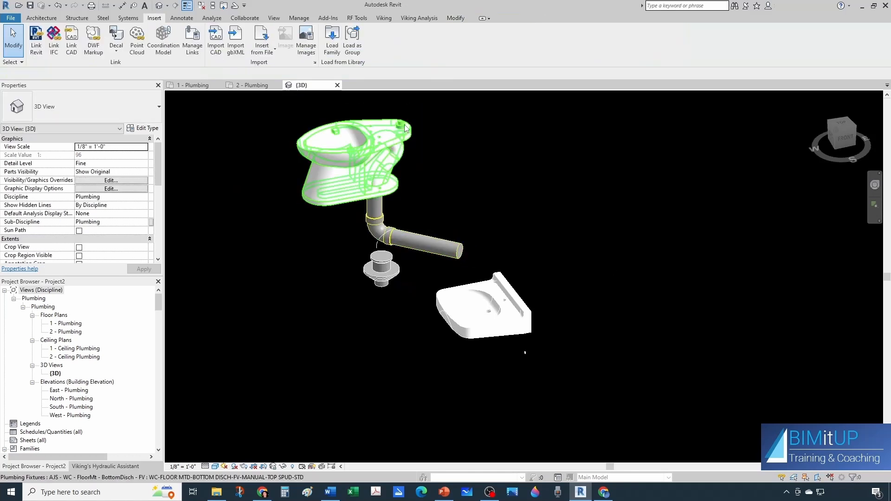
Split the vertical drain pipe just below the water closet.
scroll(401, 213, up, 1)
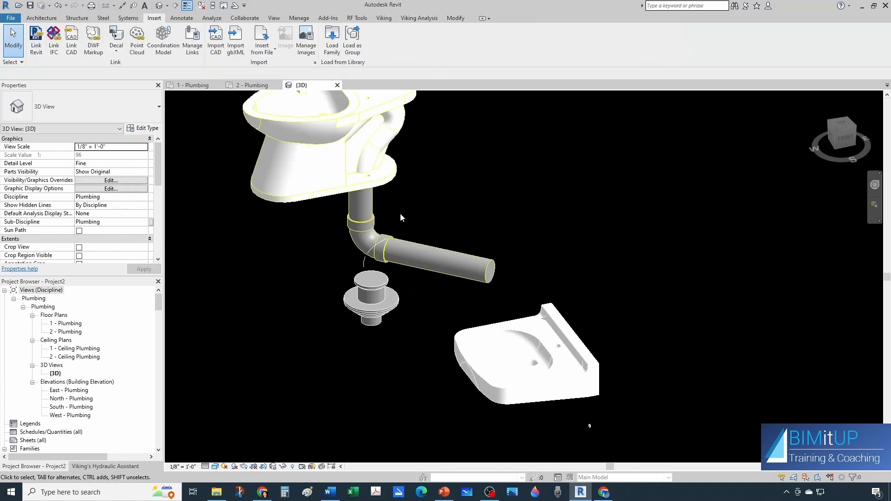
key(s)
key(l)
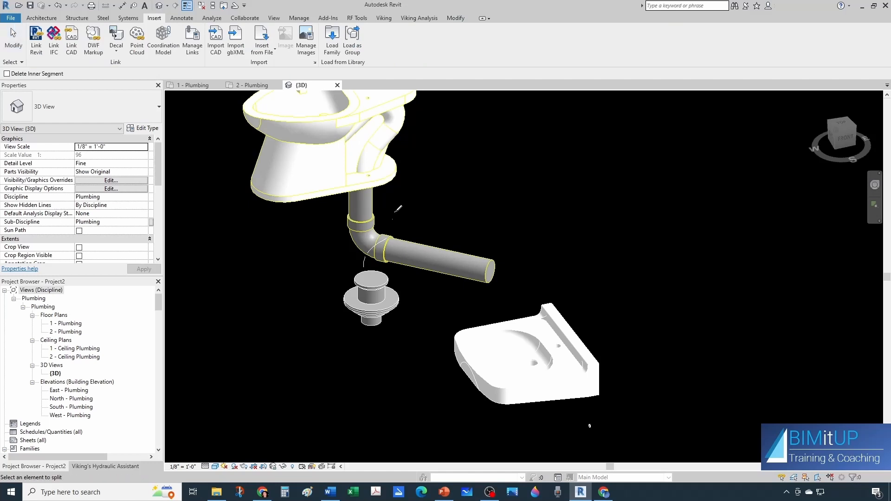
scroll(400, 213, up, 2)
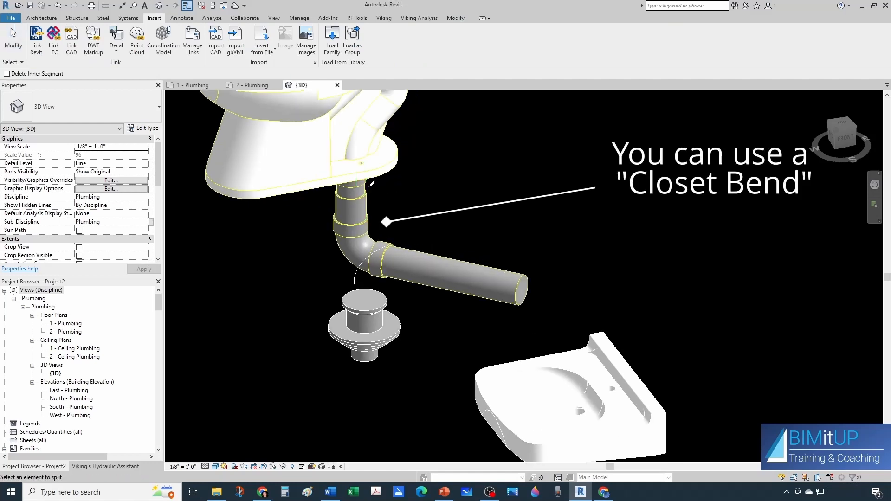
key(Escape)
Lower the horizontal drain pipe under the water closet to an offset of -2' 0".
scroll(420, 197, down, 2)
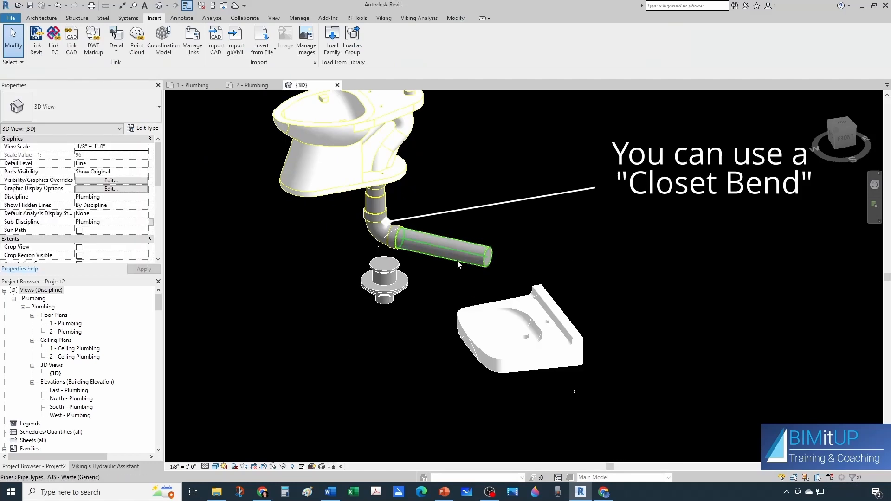
click(446, 252)
click(170, 73)
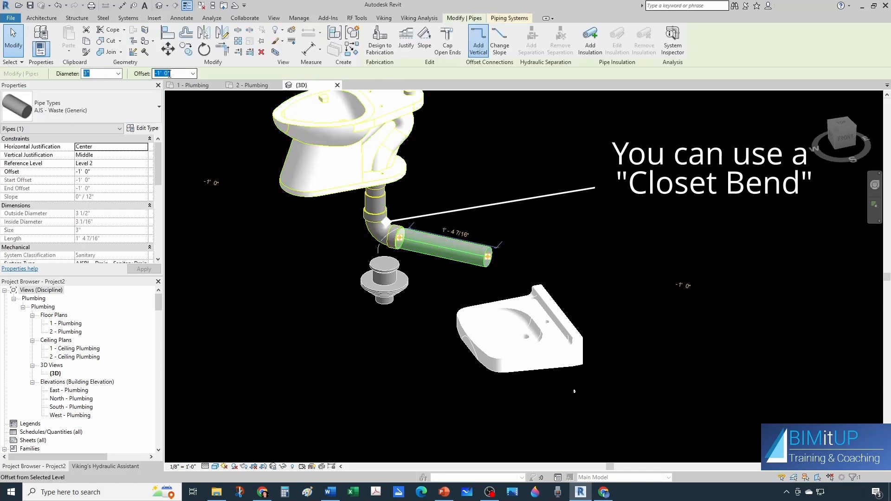
text(-2)
key(Return)
click(438, 270)
scroll(406, 253, down, 2)
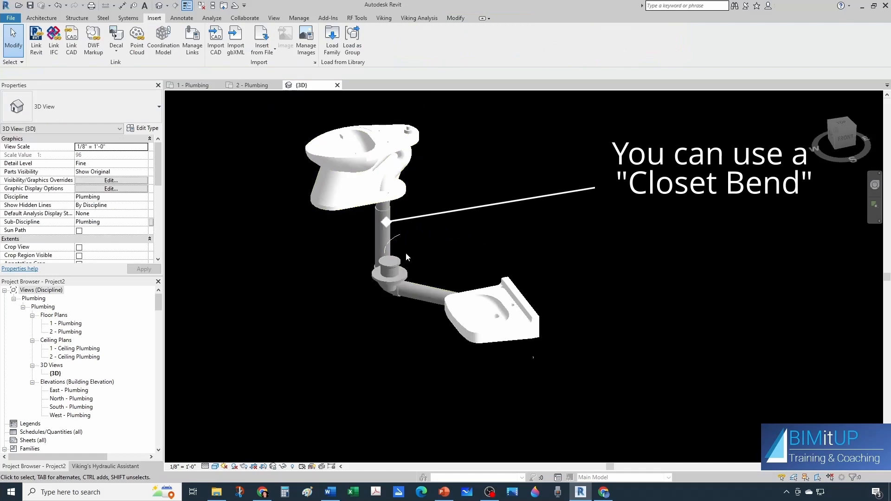
Set the diameter to 4" for the lower vertical pipe, its bend and the horizontal pipe together.
click(392, 275)
mouse_move(393, 275)
shift+middle_down()
mouse_move(402, 277)
mouse_move(379, 274)
shift+middle_up()
scroll(397, 245, up, 1)
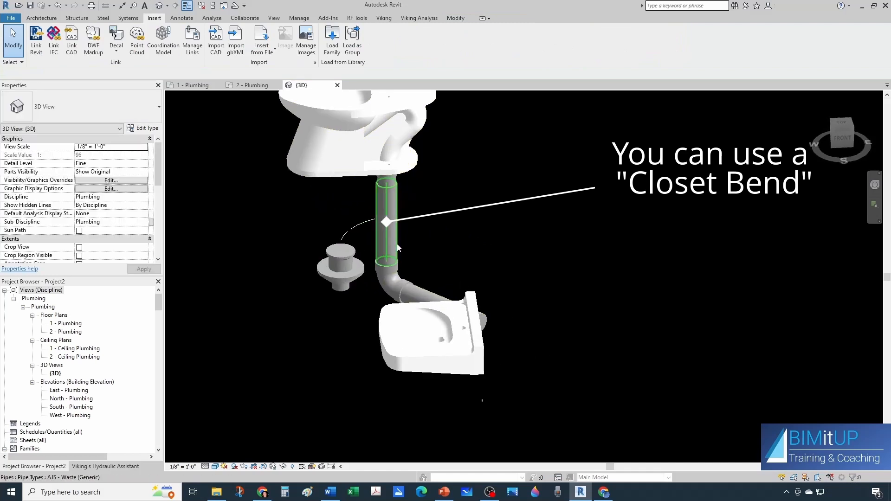
click(395, 244)
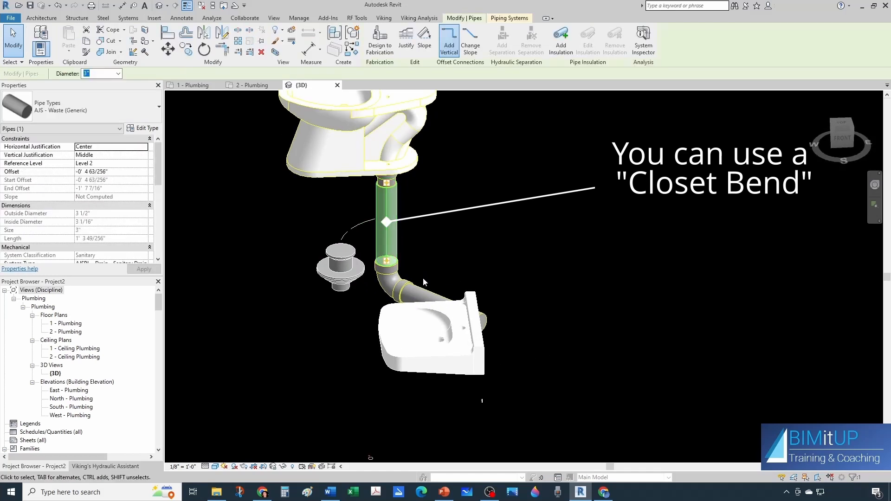
key(Tab)
key(Tab)
click(422, 290)
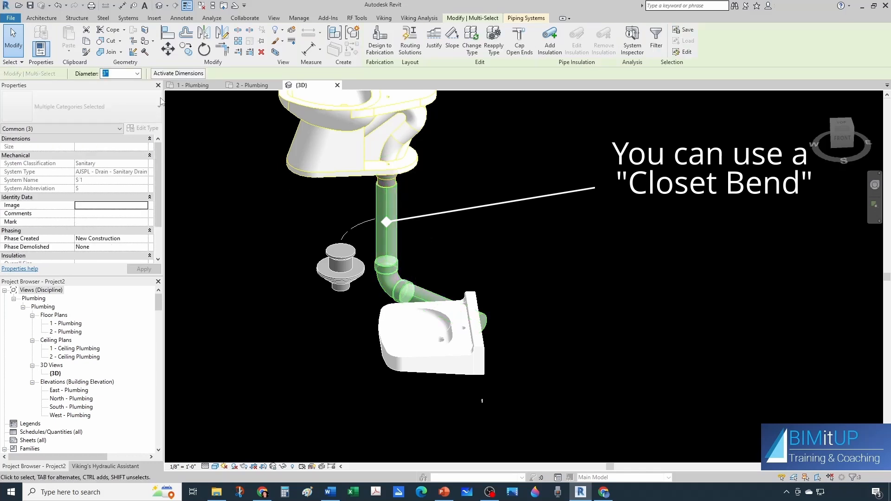
click(137, 74)
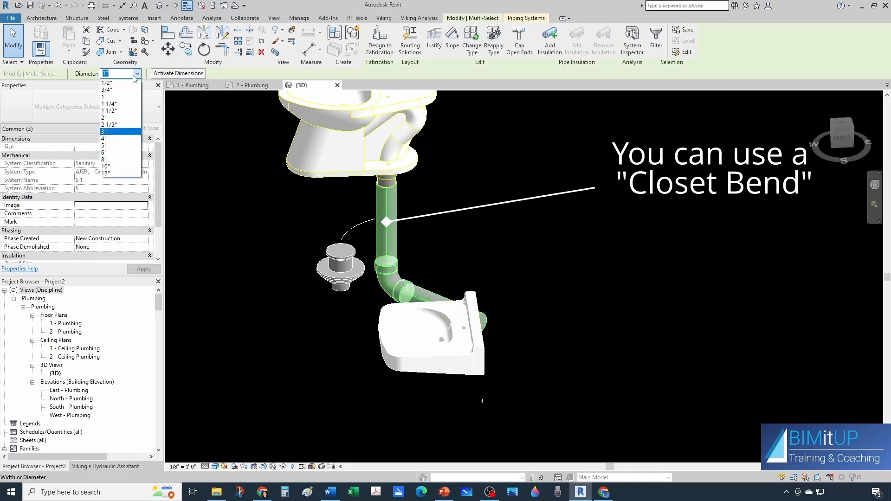
click(112, 138)
click(357, 238)
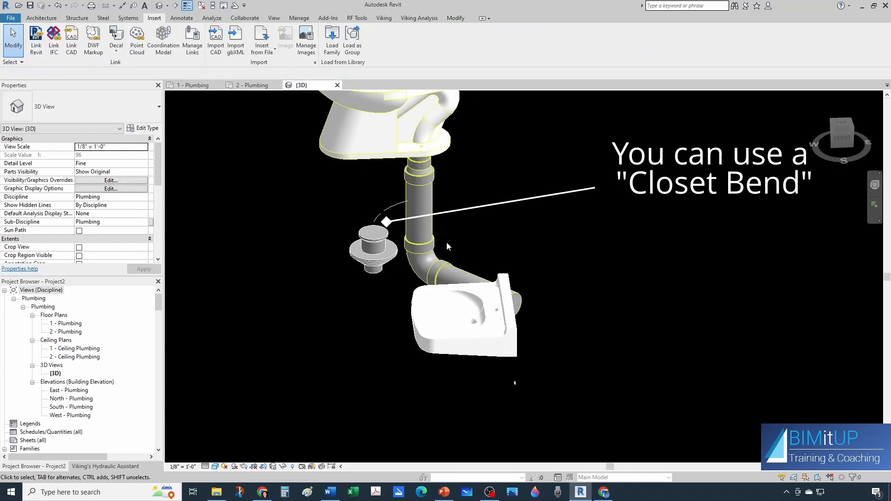
Change the bend below the water closet to AJS - Bend Long Sweep - Generic - DWV, Standard.
click(445, 245)
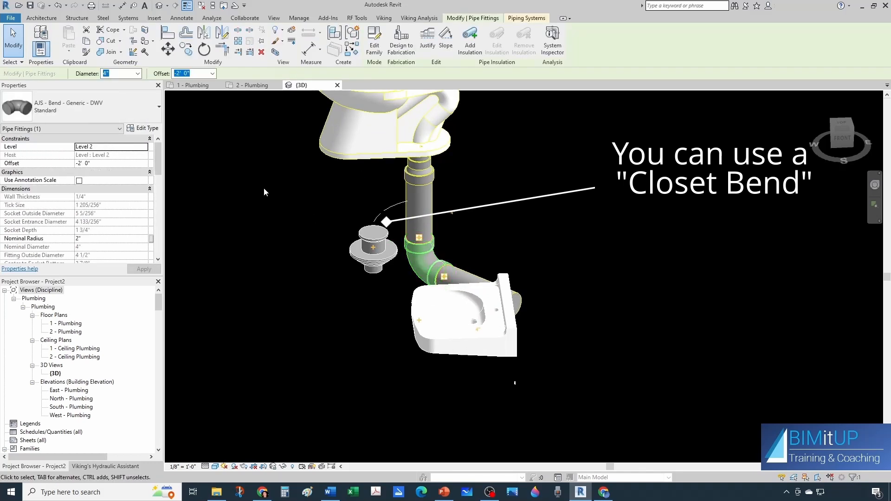
click(75, 109)
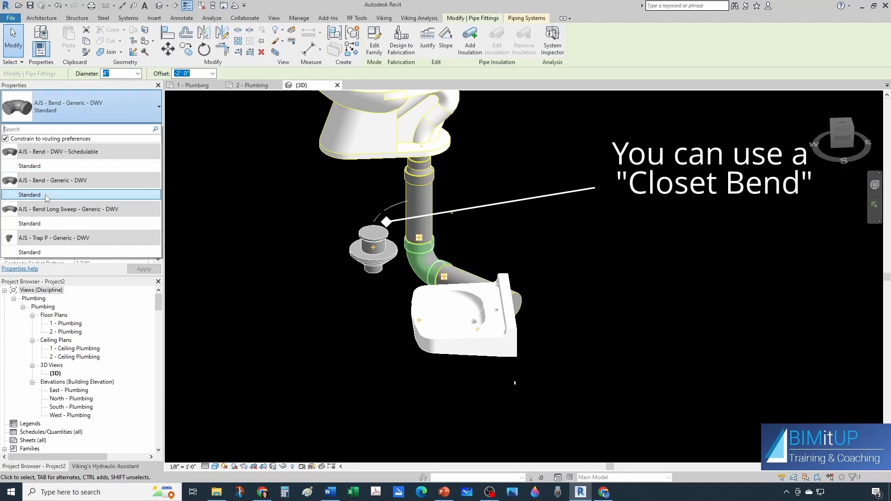
click(39, 223)
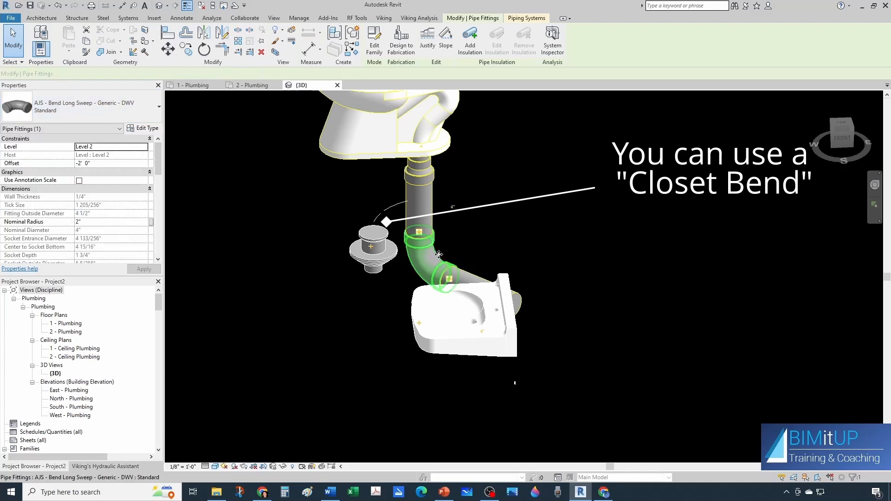
key(Escape)
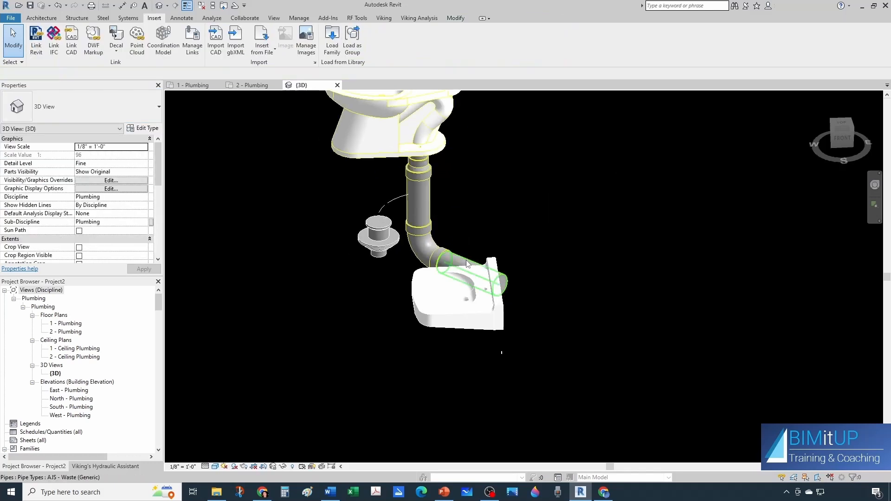
Apply a slope of 1/8" / 12" to the horizontal 4" drain pipe.
click(467, 265)
scroll(461, 262, up, 4)
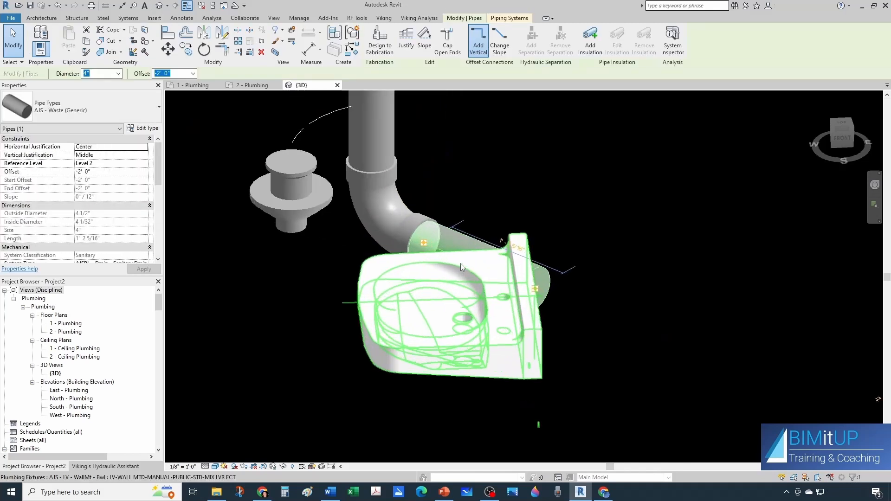
key(Escape)
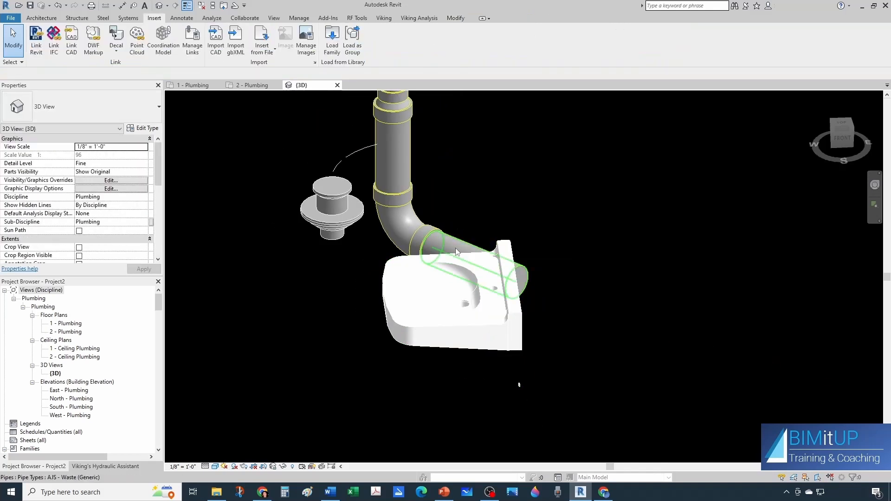
click(457, 252)
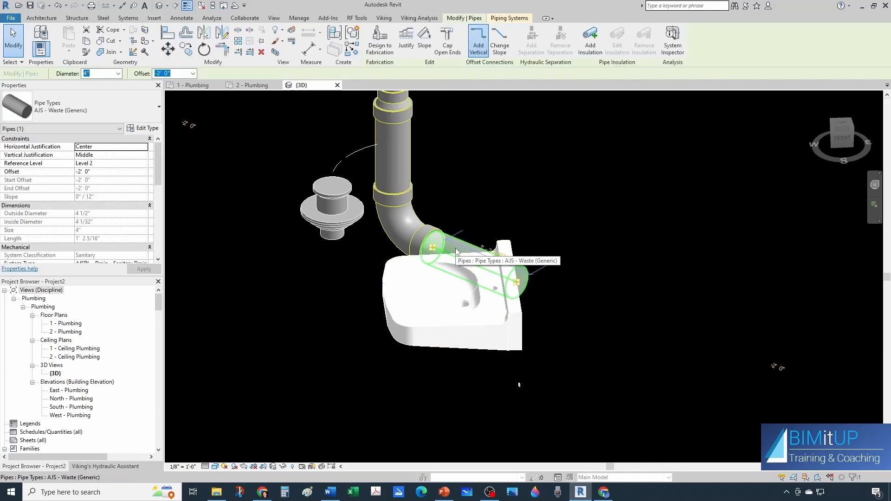
click(425, 46)
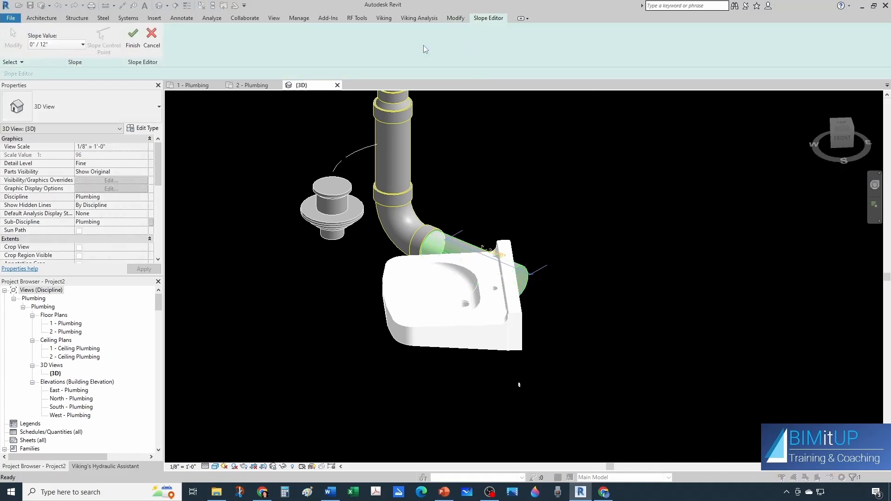
click(64, 45)
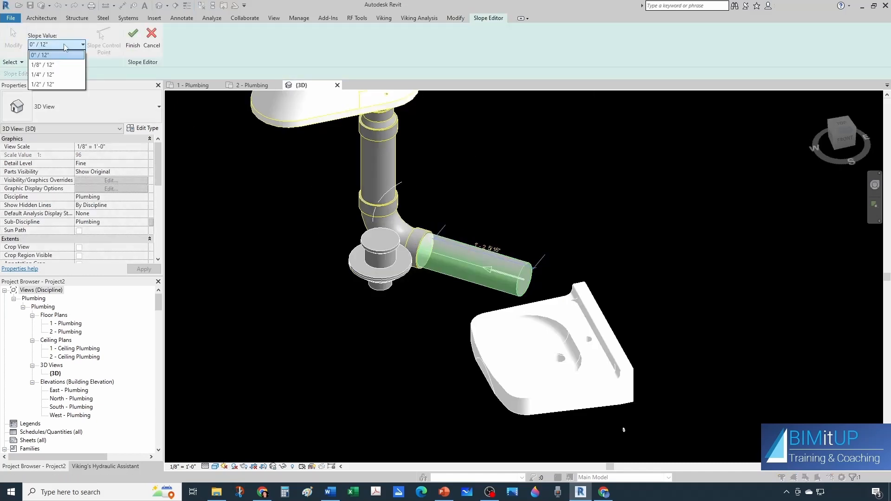
click(52, 65)
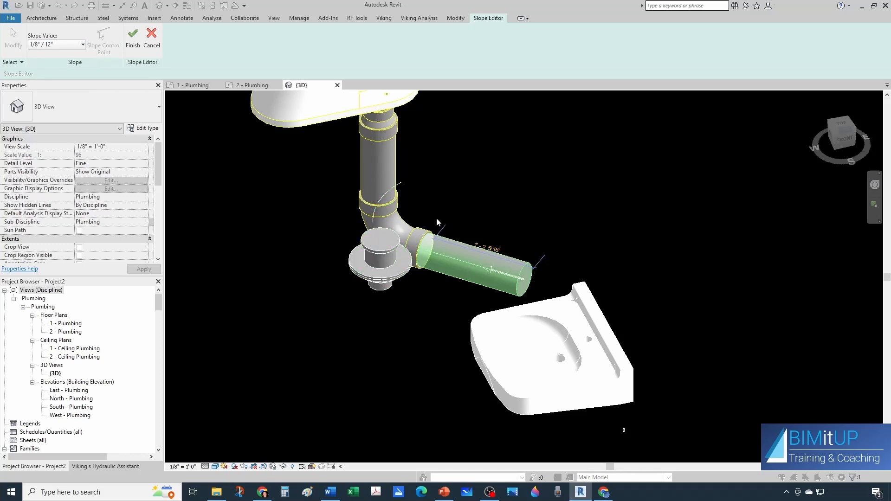
scroll(481, 234, up, 2)
click(133, 40)
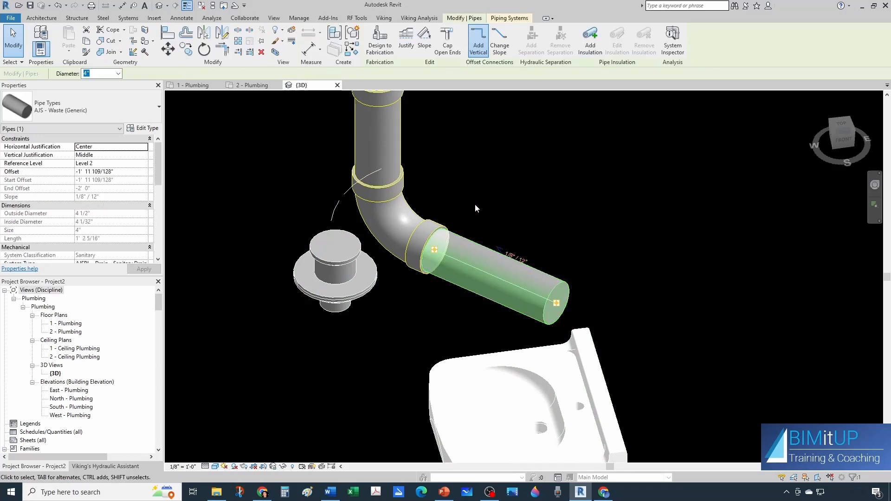
scroll(515, 262, up, 5)
scroll(488, 235, down, 2)
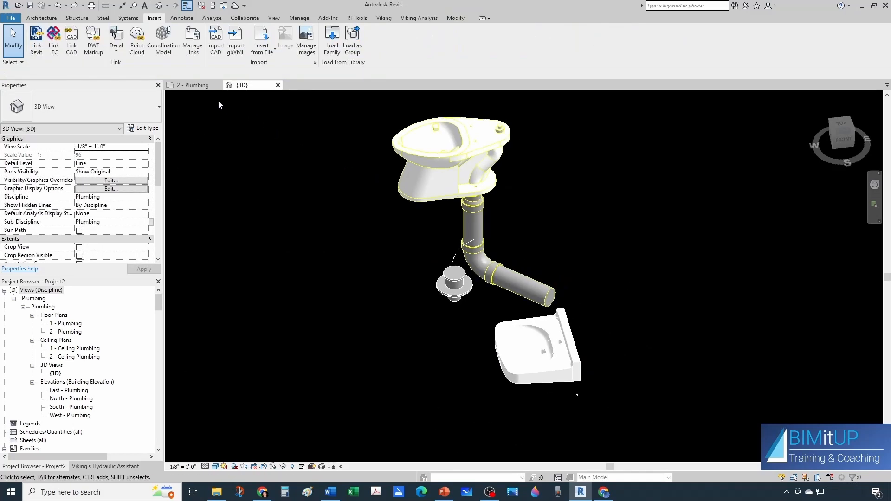
In the 2 - Plumbing floor plan, draw a vertical section line just west of the fixtures, from the water closet past the lavatory.
click(192, 84)
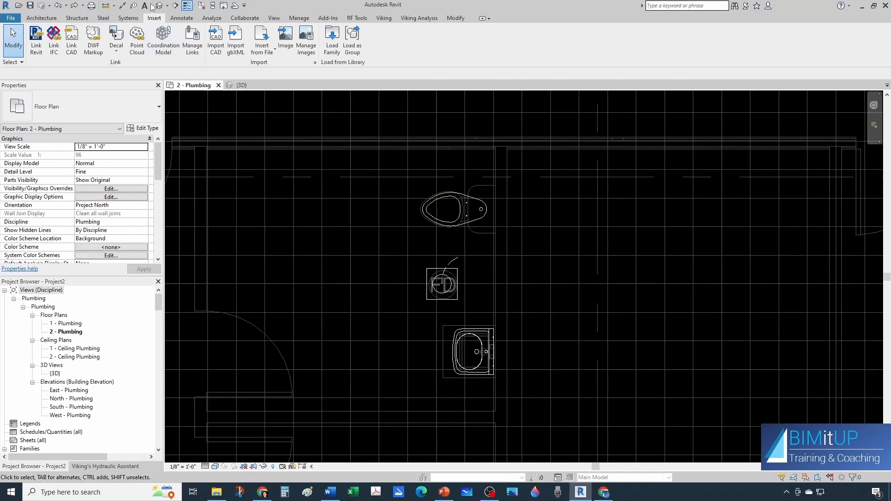
click(175, 6)
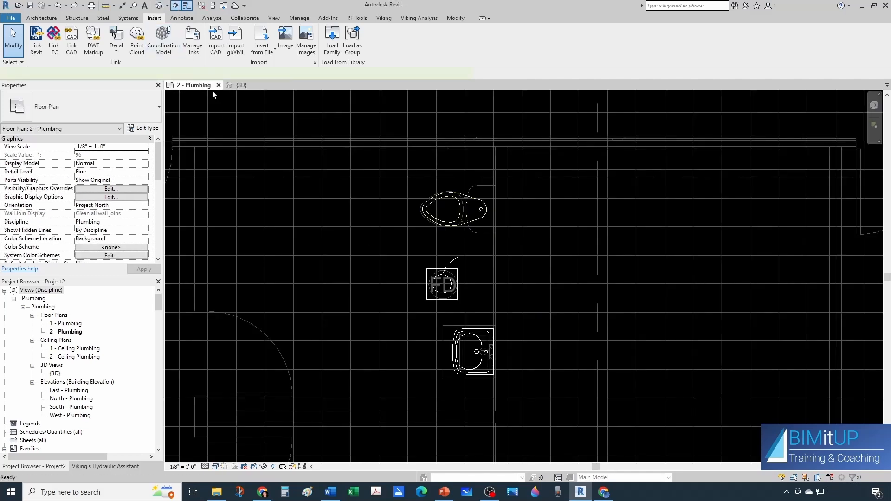
click(412, 205)
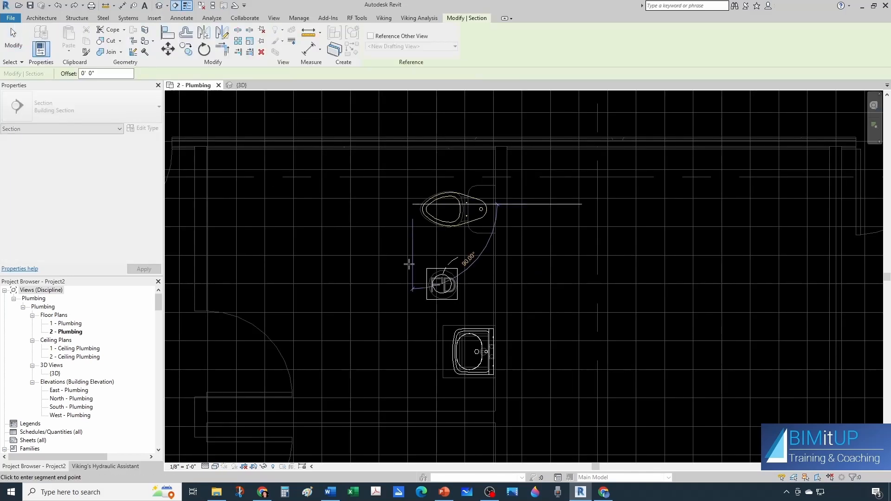
click(412, 395)
key(Escape)
key(Escape)
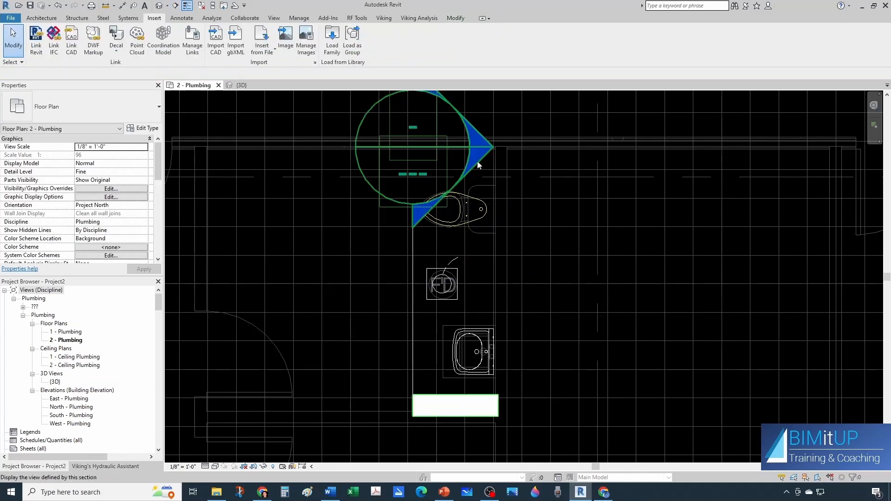
Open the new section view and set it to Fine detail level and Wireframe visual style.
double_click(478, 165)
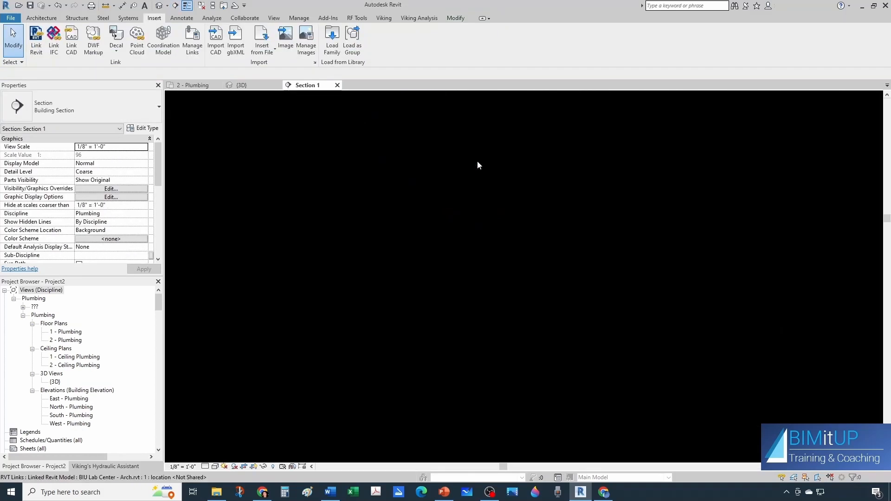
click(205, 466)
click(219, 455)
click(216, 467)
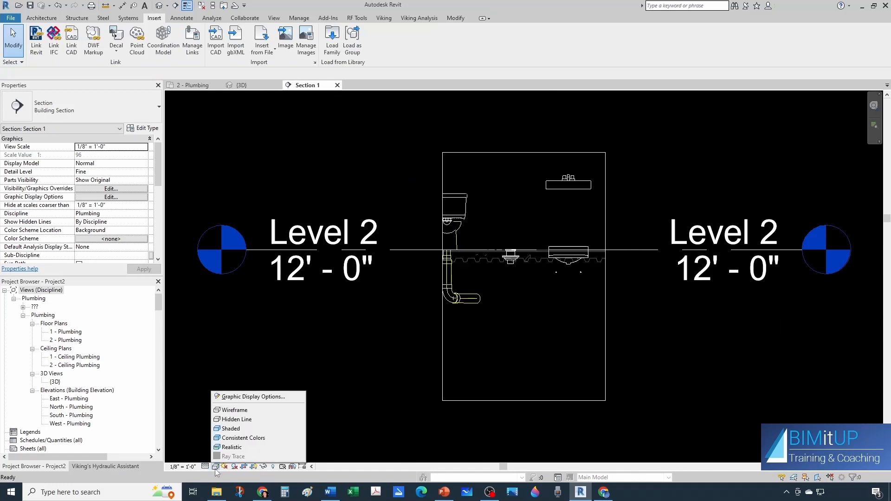
click(251, 411)
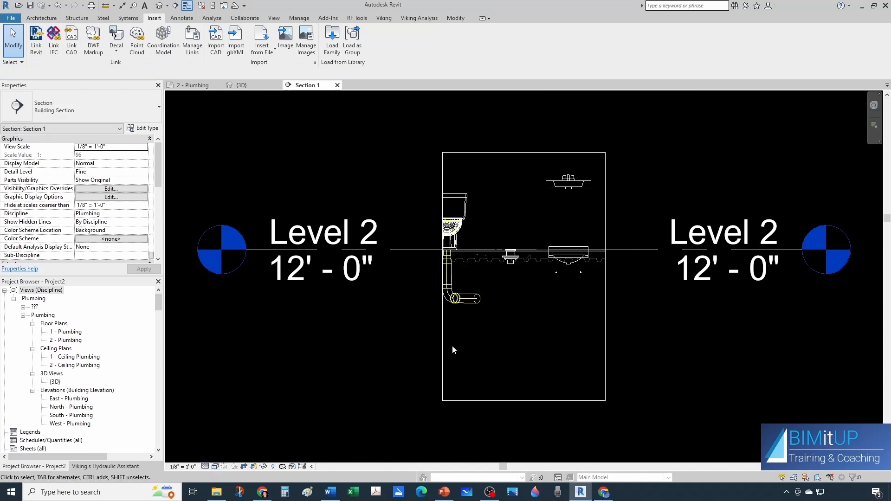
Extend the section's crop region on the water closet side to include the whole fixture, and return to the 2 - Plumbing plan.
scroll(452, 346, down, 1)
click(443, 310)
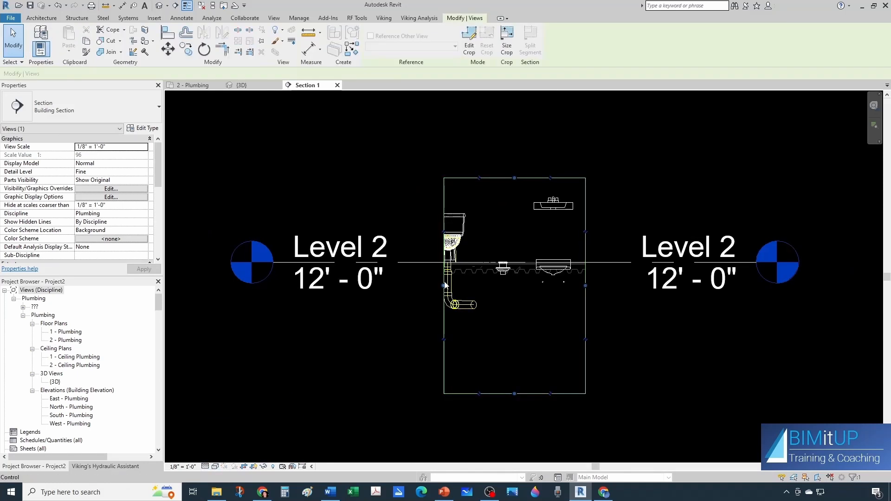
key(Escape)
scroll(456, 268, up, 3)
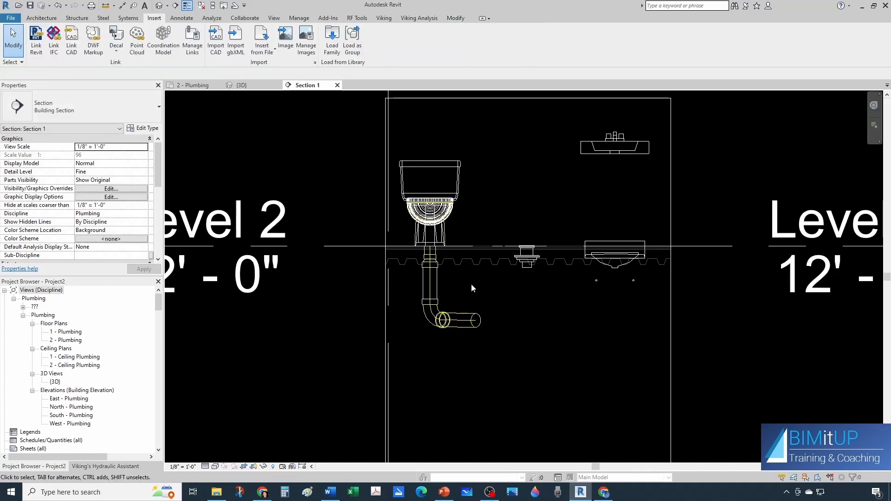
scroll(473, 315, up, 2)
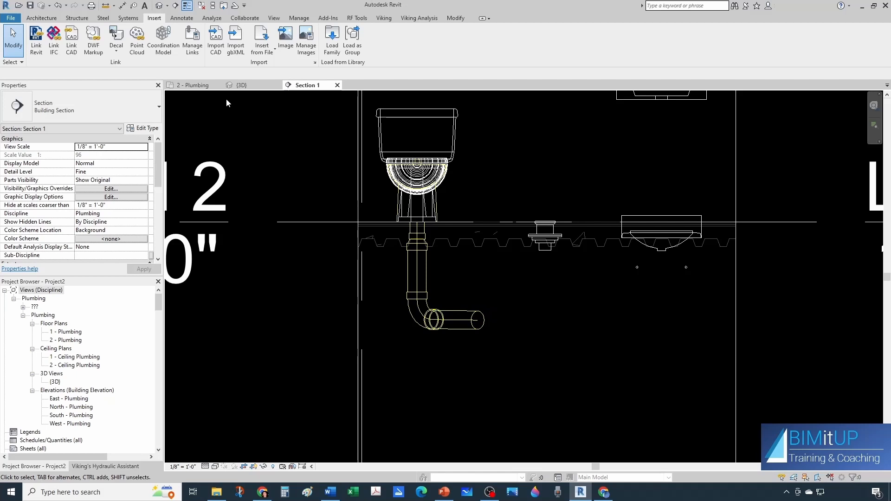
click(189, 86)
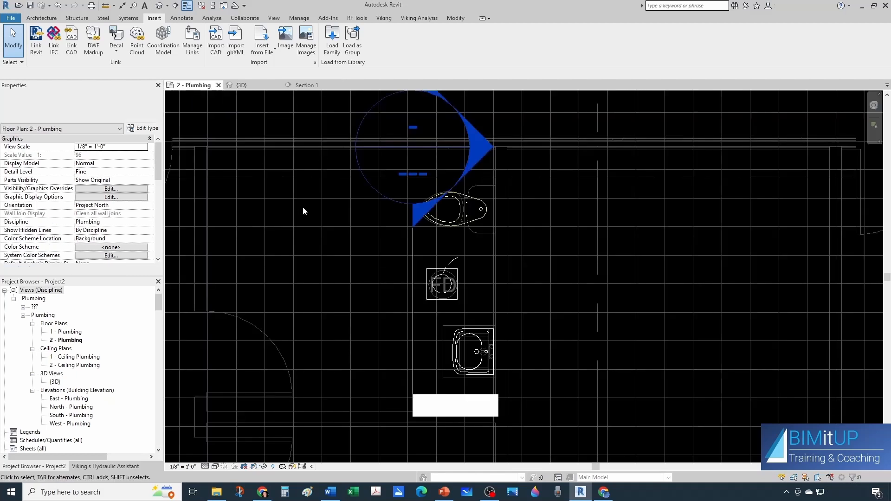
Try tiling the open plan, section and 3D views before going back to tabbed views.
scroll(302, 207, down, 1)
key(w)
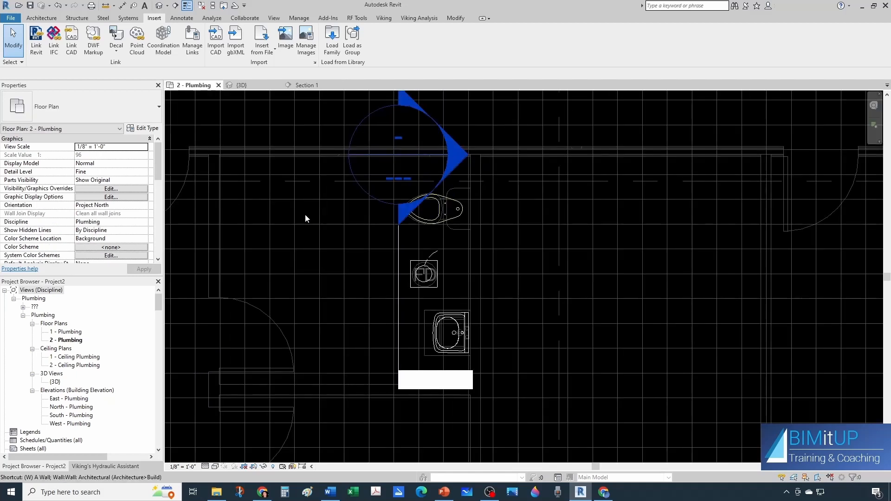
key(t)
scroll(317, 190, down, 1)
scroll(317, 187, down, 1)
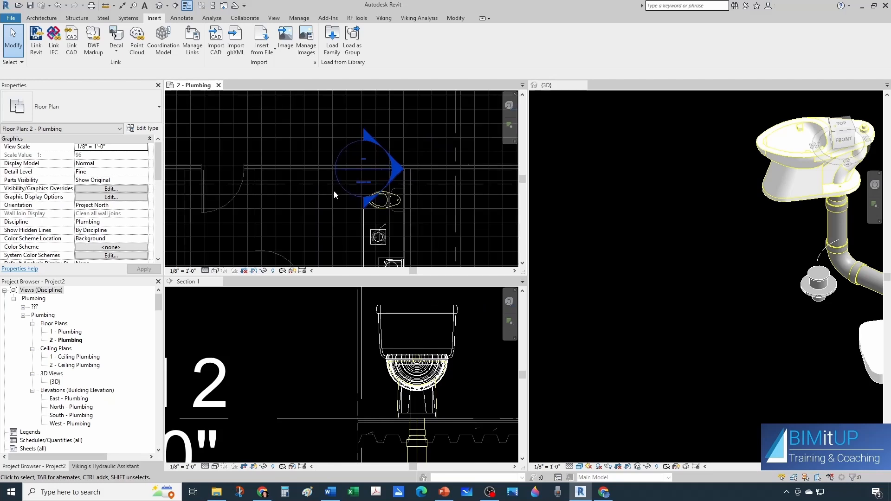
middle_drag(421, 236, 408, 205)
scroll(392, 194, up, 1)
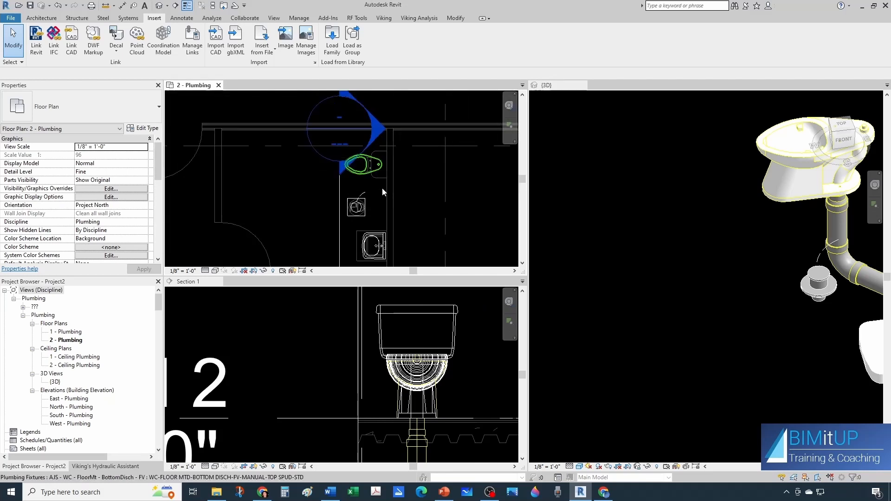
key(w)
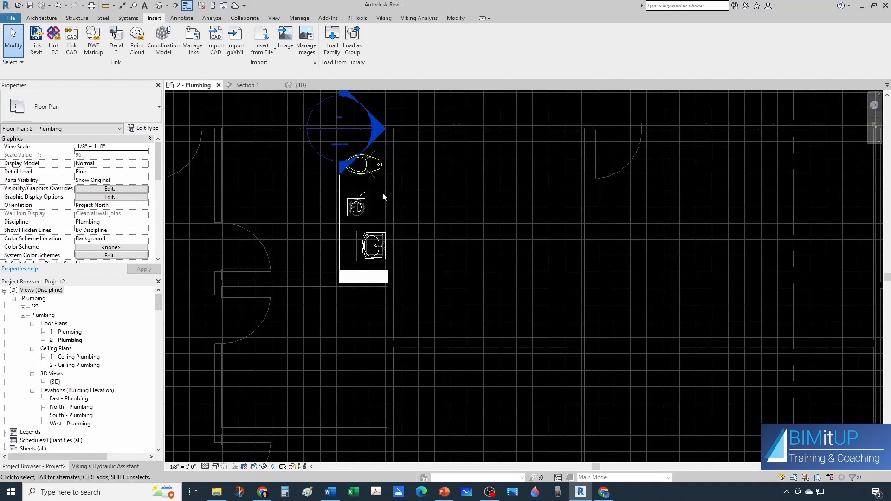
Set the plan's view range to a bottom offset of -4' 0" and a view depth offset of -4'.
scroll(343, 239, up, 2)
middle_drag(350, 204, 369, 317)
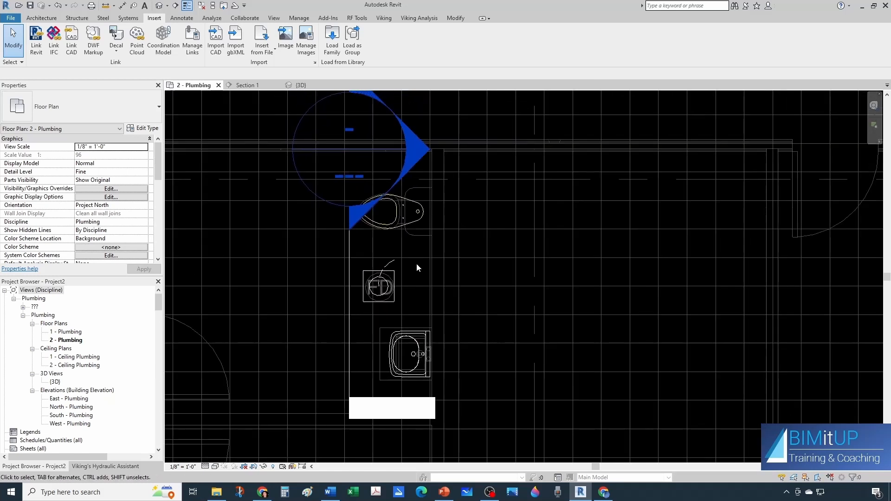
scroll(397, 307, down, 1)
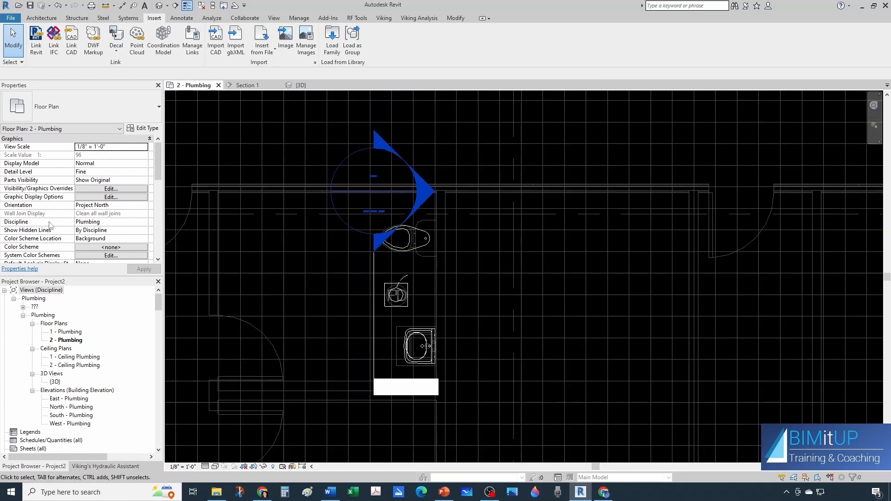
scroll(51, 224, down, 5)
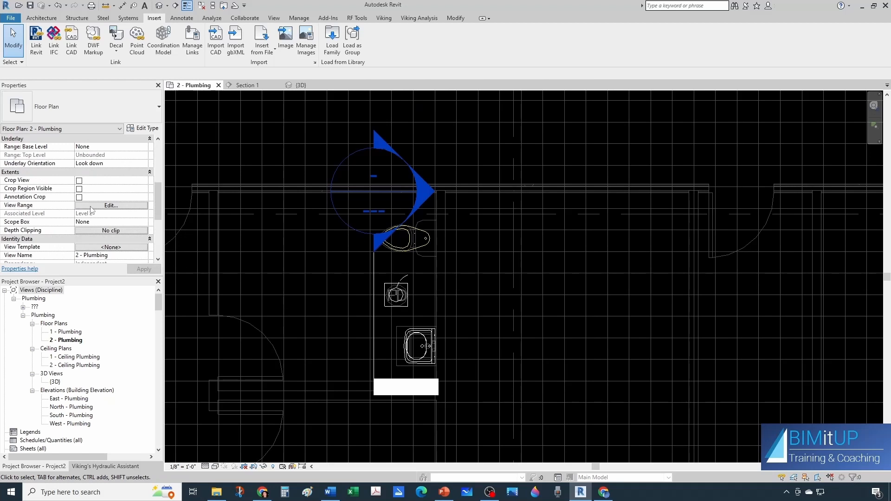
click(110, 205)
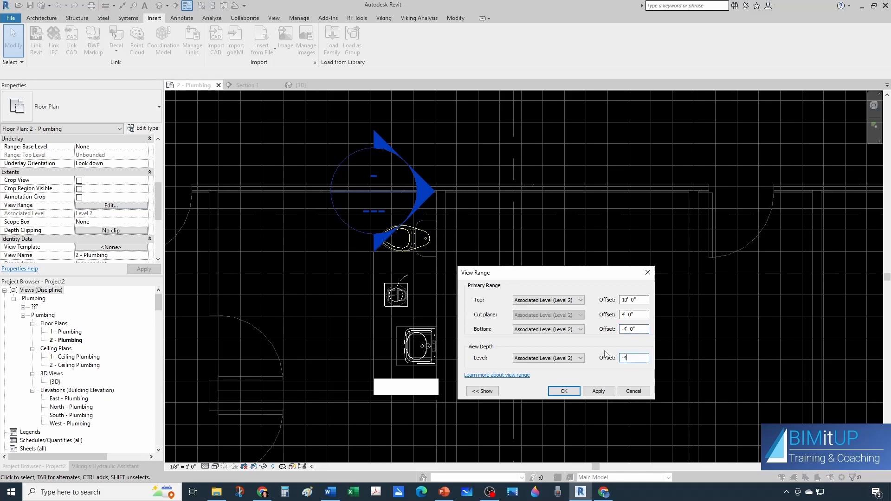
click(564, 392)
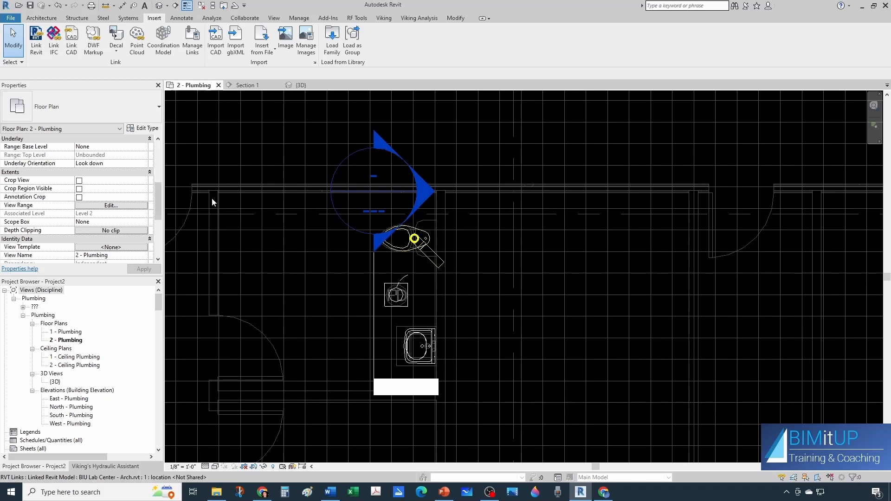
Draw a 4" waste pipe from the open end of the water closet's diagonal drain, straight along the wall and past the lavatory.
click(421, 255)
scroll(425, 261, up, 4)
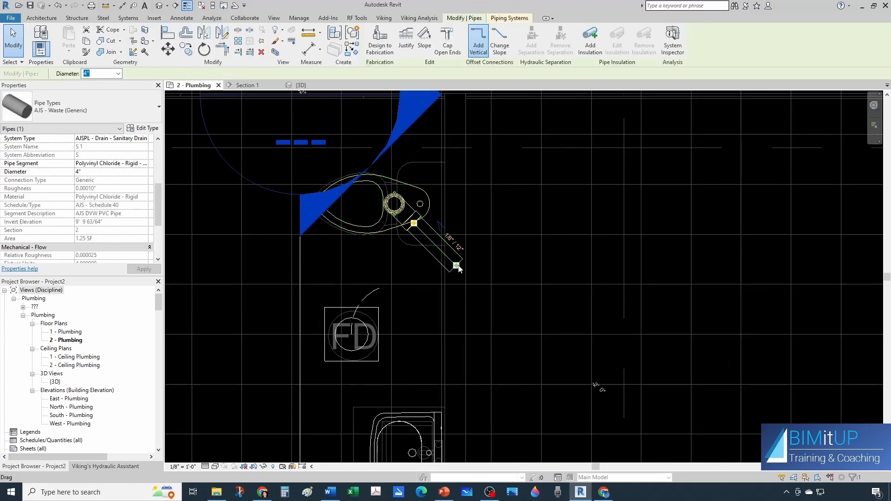
right_click(454, 270)
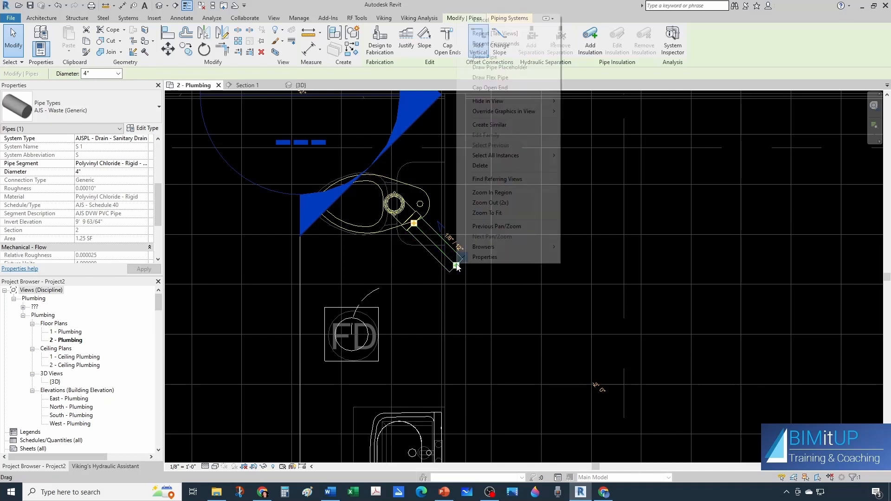
click(482, 62)
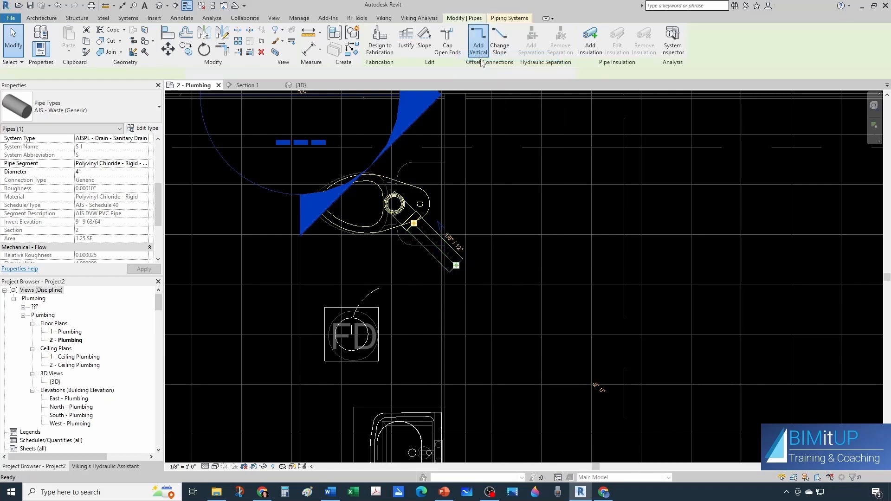
scroll(457, 297, down, 3)
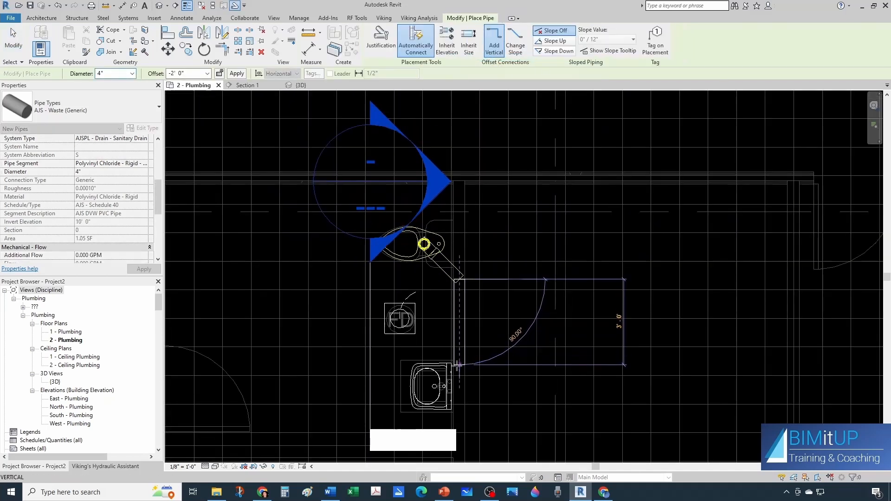
middle_drag(461, 386, 457, 286)
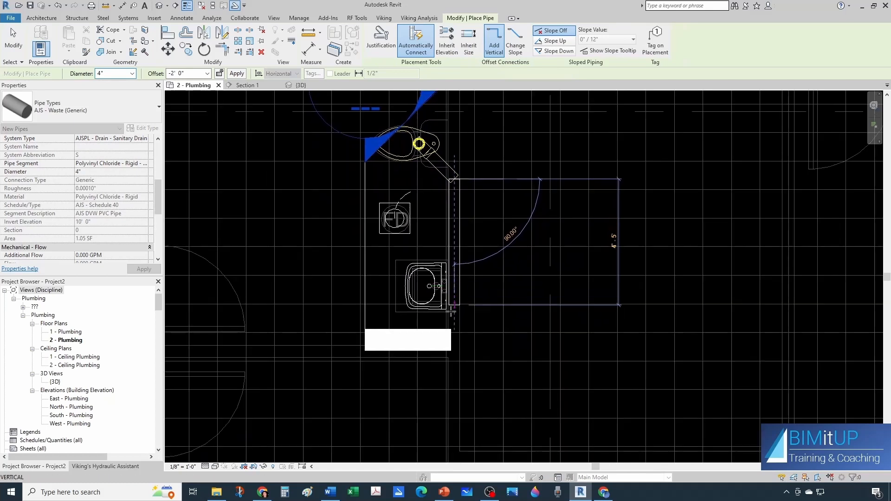
click(451, 369)
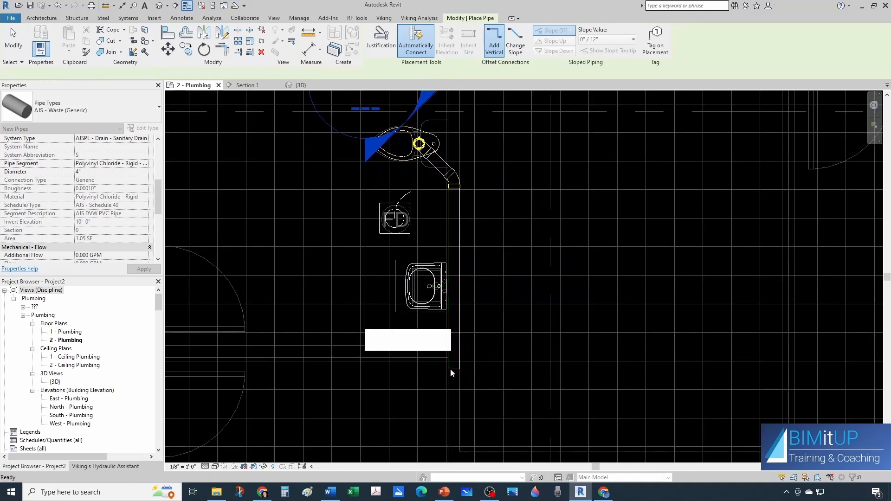
key(Escape)
key(Escape)
Rotate the section marker in the plan by 90 degrees.
scroll(447, 267, up, 4)
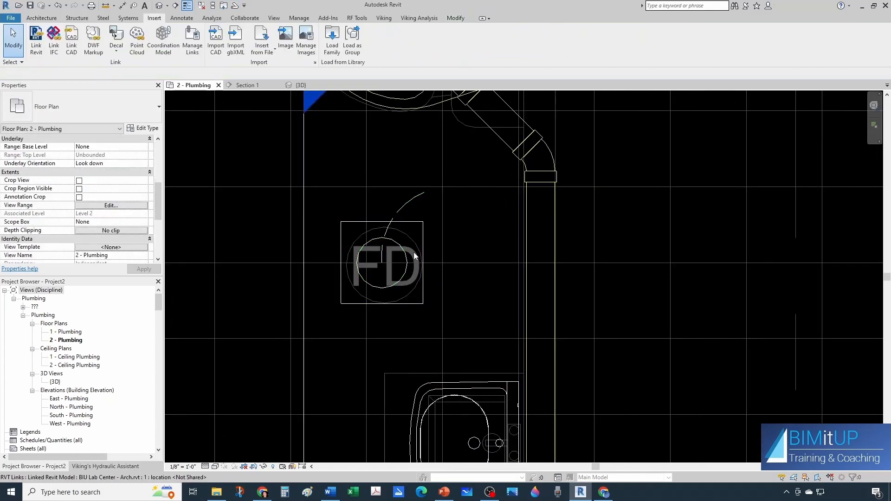
scroll(416, 250, down, 2)
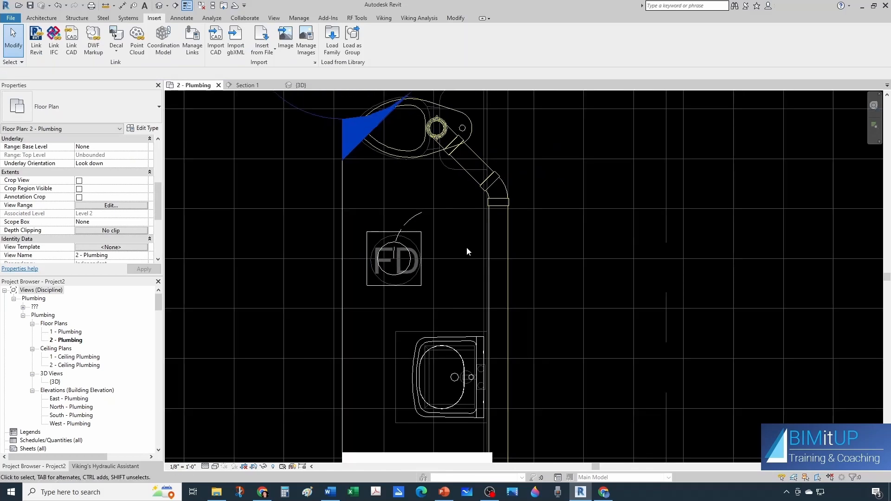
scroll(447, 230, down, 2)
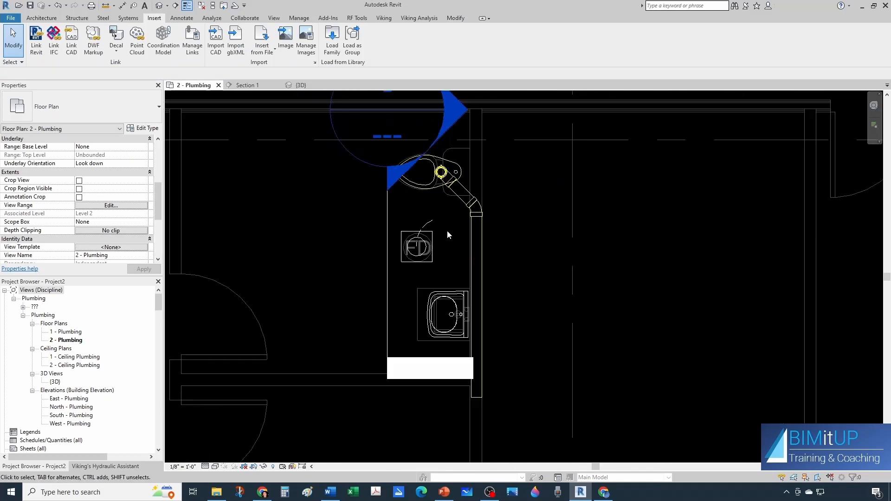
click(389, 282)
key(r)
key(o)
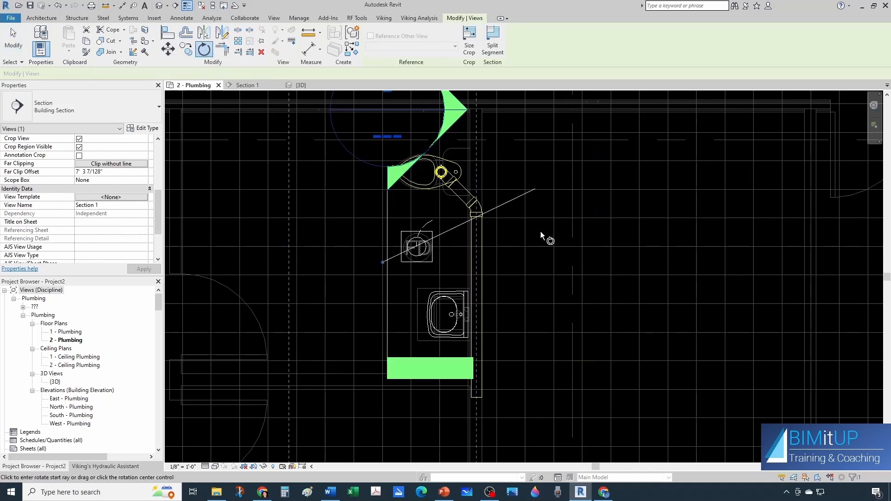
click(559, 262)
text(90)
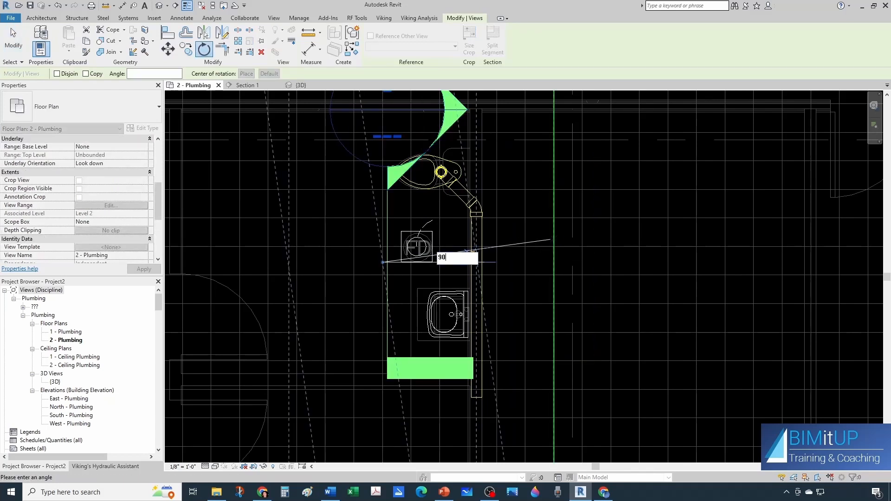
key(Return)
Move the rotated section to cross the lavatory and the new drain pipe, and shorten its view depth to about 2' 8".
drag(445, 257, 530, 292)
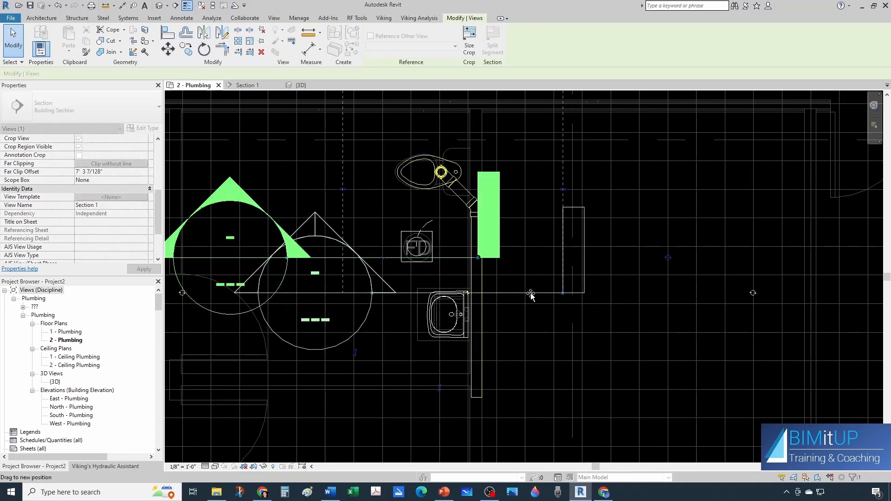
scroll(501, 292, down, 3)
drag(476, 188, 478, 250)
click(477, 251)
scroll(453, 262, up, 1)
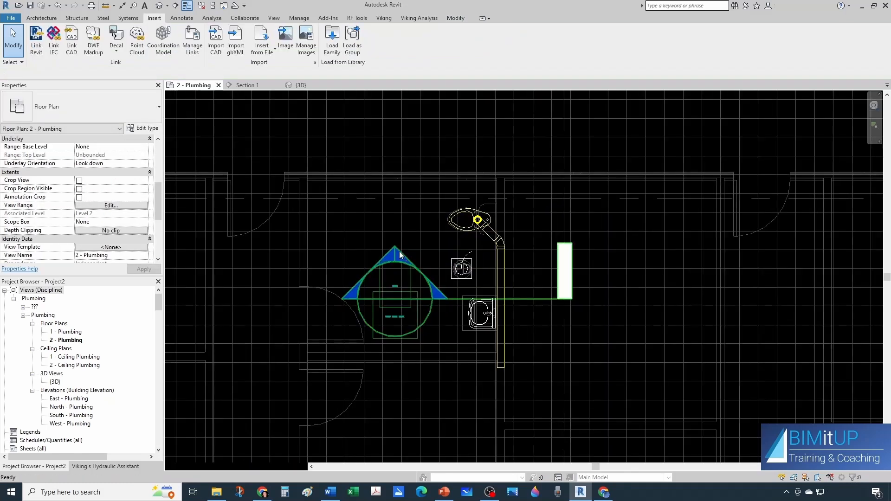
In Section 1, draw a 3" vertical waste pipe straight down from the floor drain's outlet, ending above the main drain's level.
double_click(400, 255)
scroll(482, 263, up, 2)
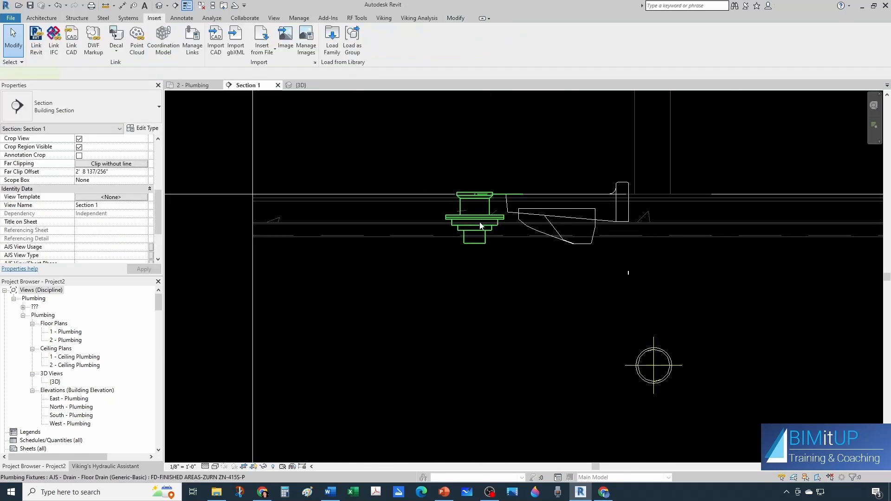
click(480, 226)
click(474, 353)
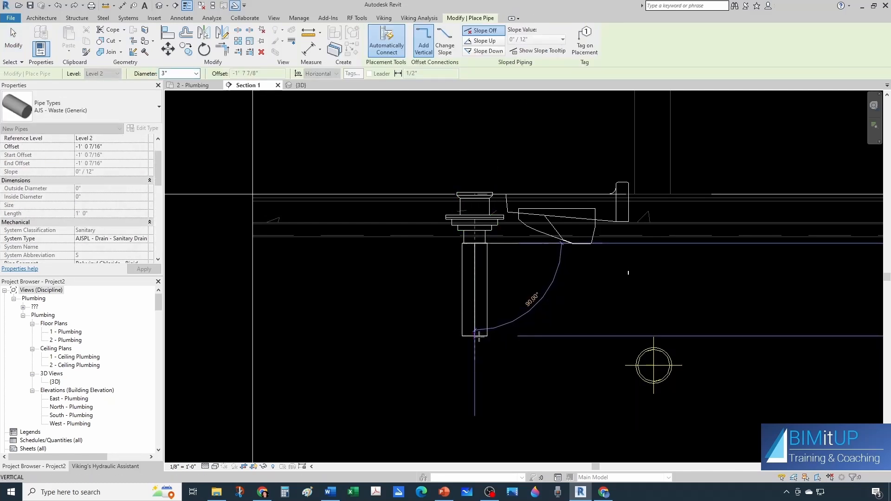
click(478, 336)
key(Escape)
key(Escape)
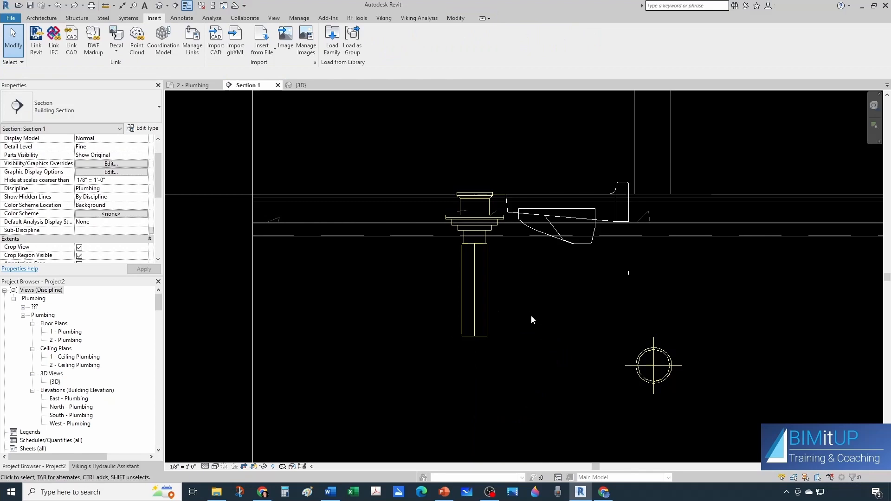
Align the lavatory fixture sitting at floor level in the section with the wall-mounted lavatory of the linked model.
scroll(531, 316, down, 3)
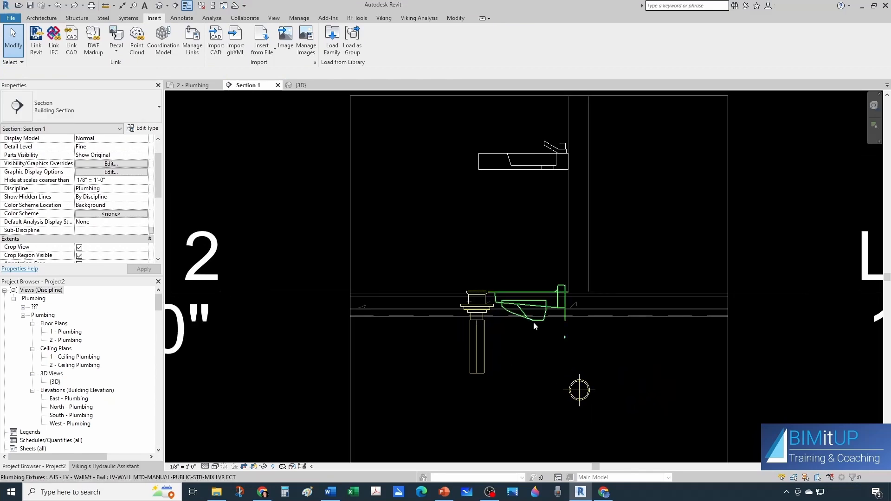
click(533, 322)
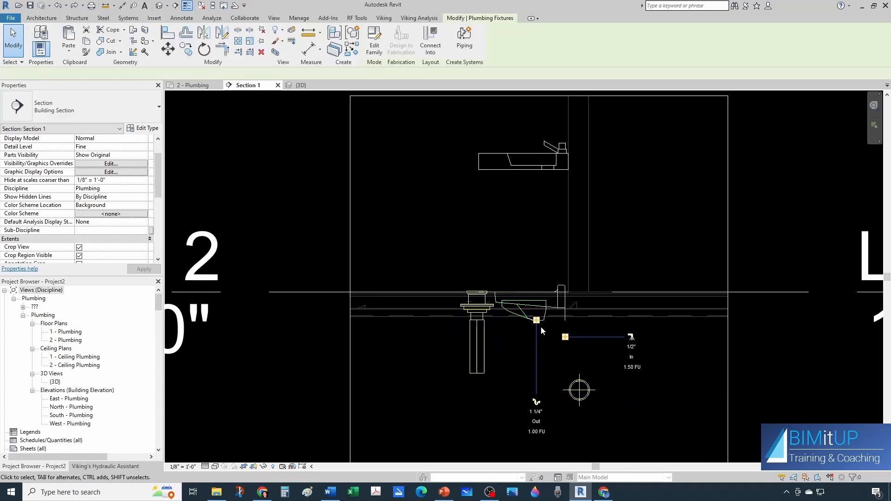
click(462, 277)
key(a)
key(l)
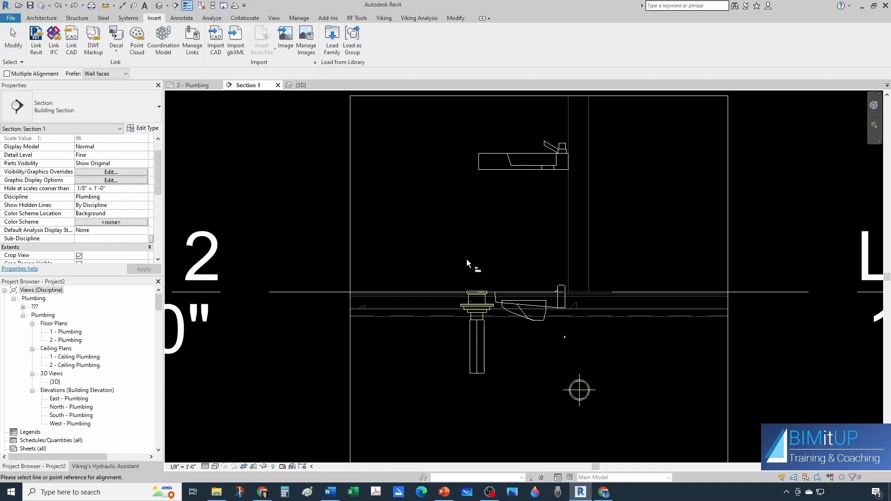
click(519, 293)
key(Escape)
key(Escape)
scroll(511, 264, down, 1)
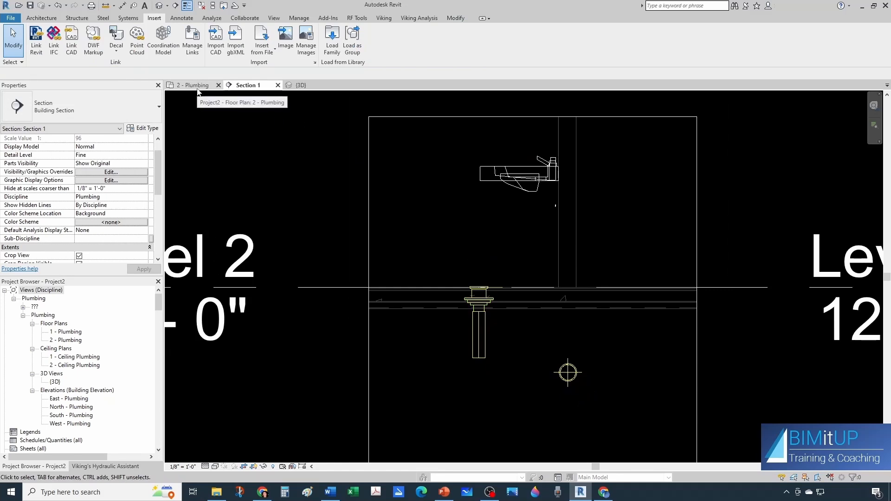
scroll(538, 378, up, 1)
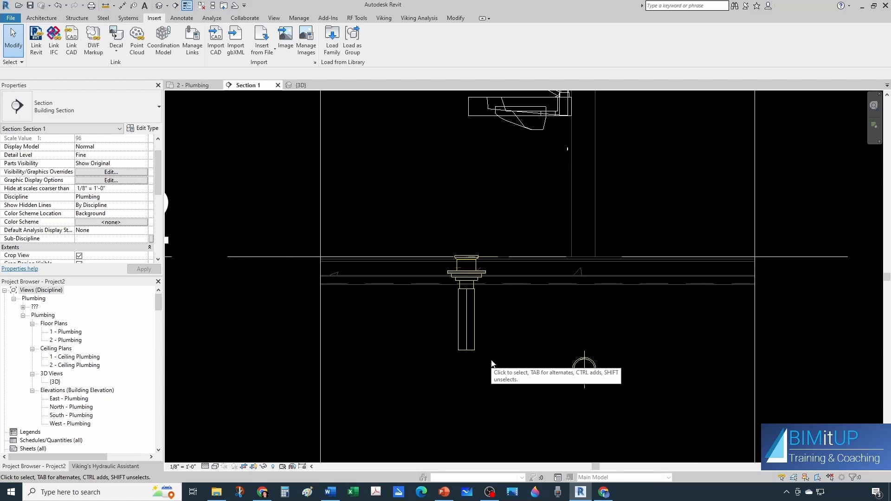
In the 2 - Plumbing plan, draw a 3" waste branch from the main drain toward the floor drain, inheriting elevation with a 1/8" / 12" slope.
click(192, 84)
scroll(483, 294, up, 4)
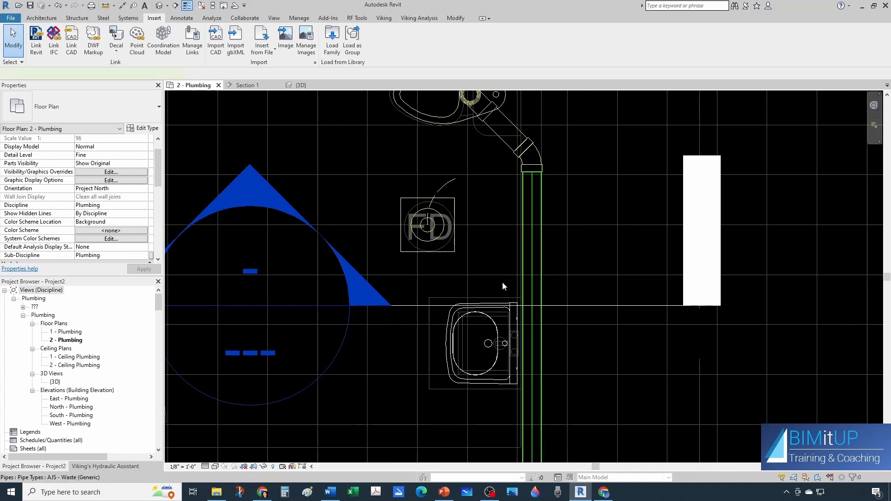
click(503, 282)
key(c)
key(s)
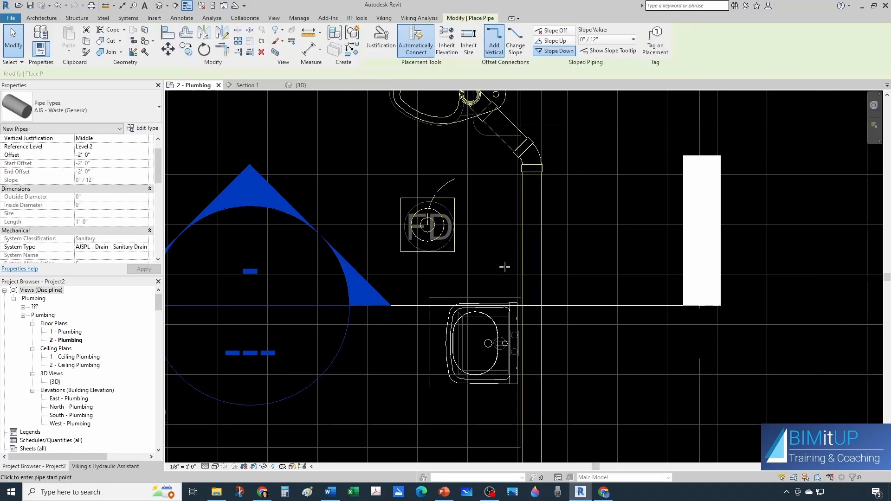
click(132, 73)
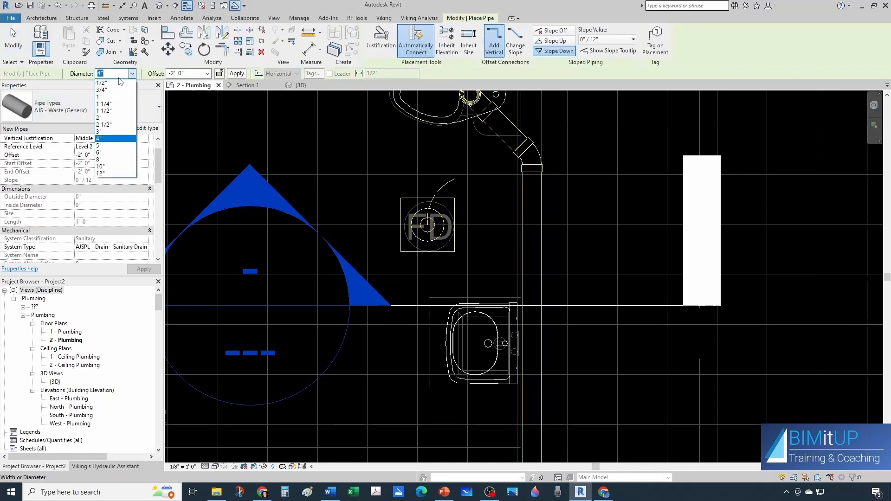
click(109, 133)
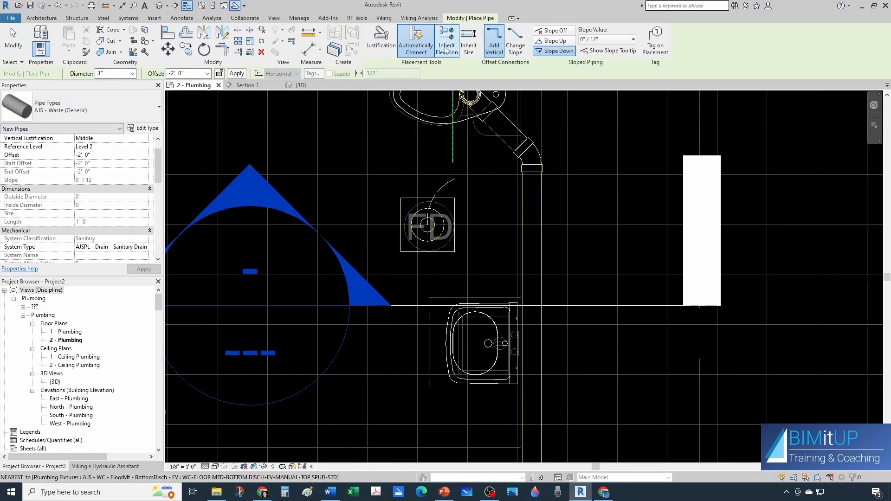
click(612, 39)
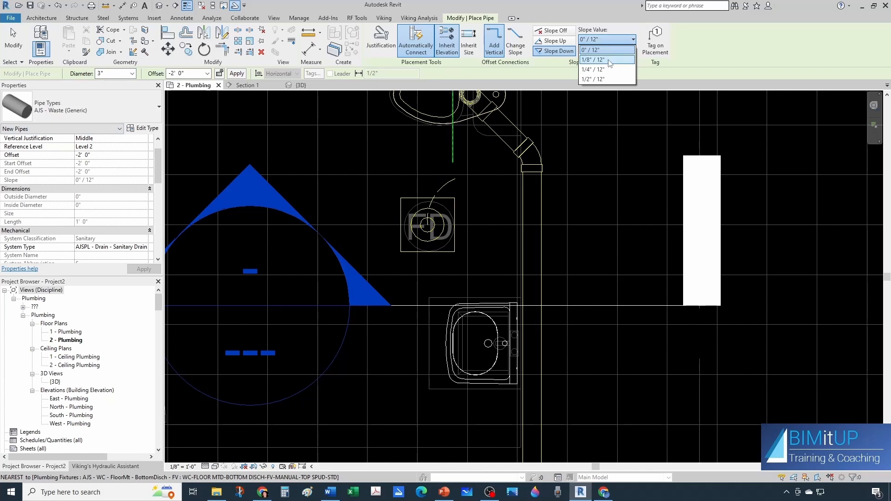
click(603, 60)
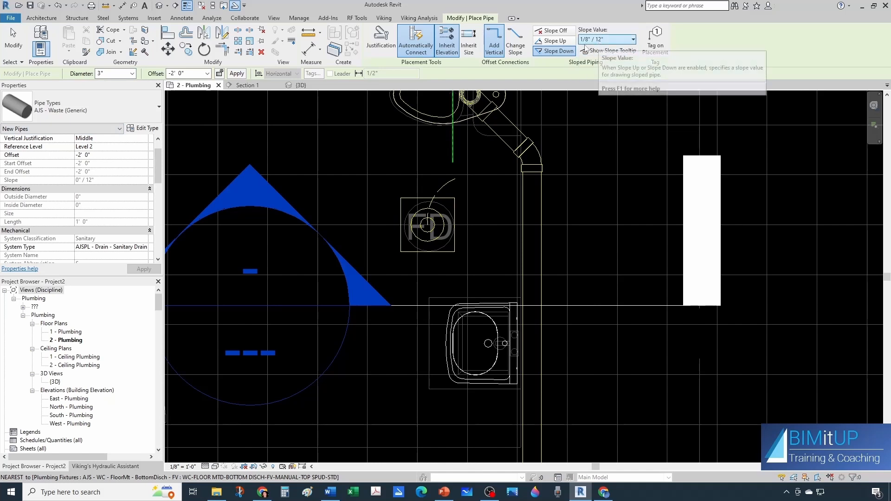
scroll(523, 277, up, 2)
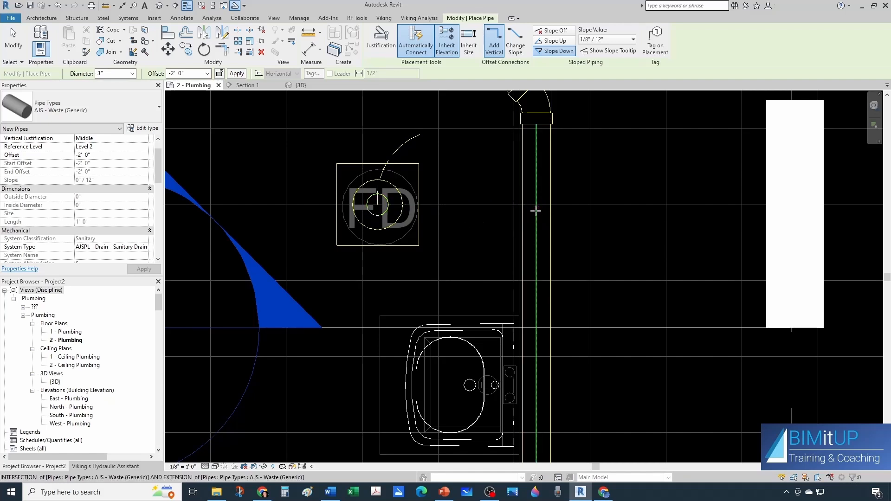
click(535, 205)
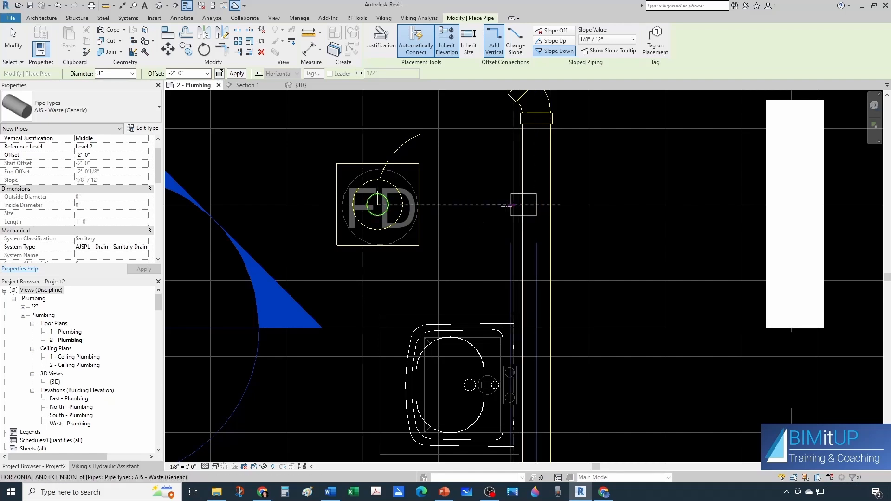
click(453, 205)
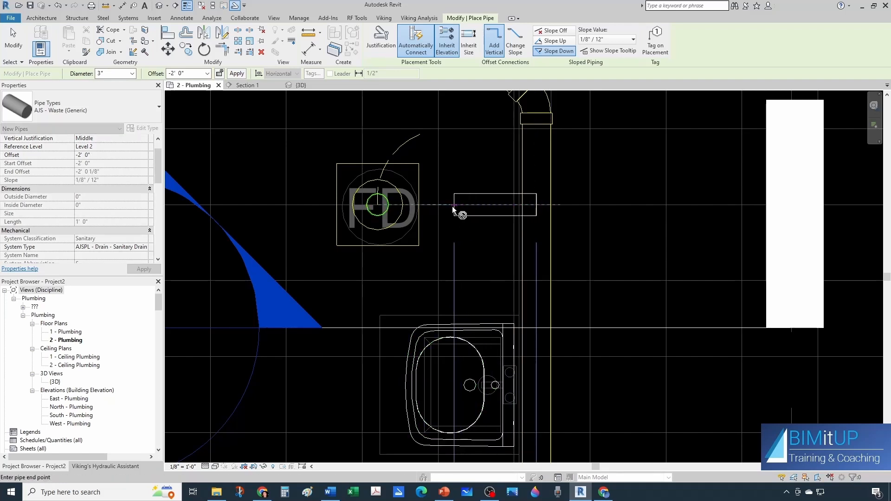
key(Escape)
key(Escape)
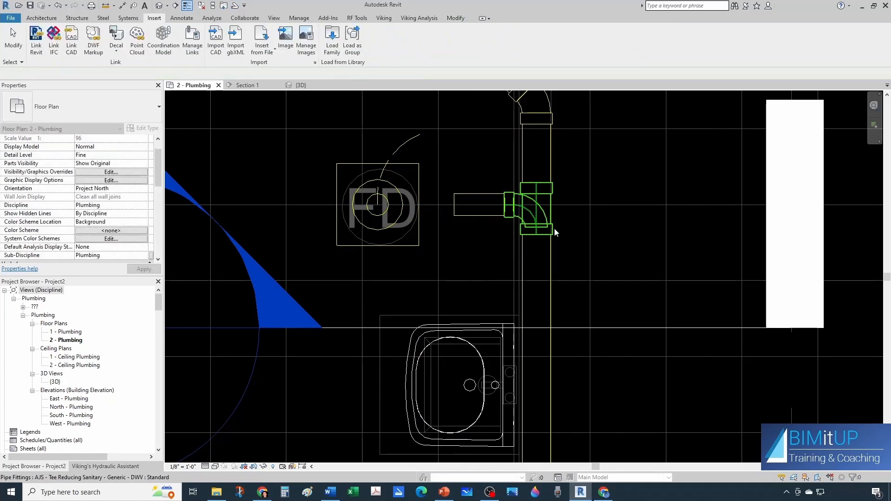
Change the branch's reducing sanitary tee to AJS - Combination Wye with 8th Bend - Generic - DWV.
scroll(555, 230, down, 1)
middle_drag(555, 231, 555, 274)
click(516, 242)
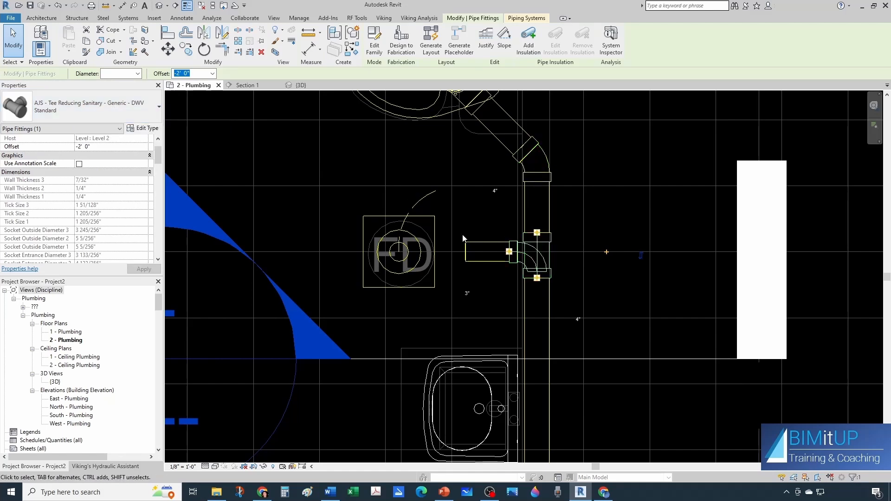
click(107, 114)
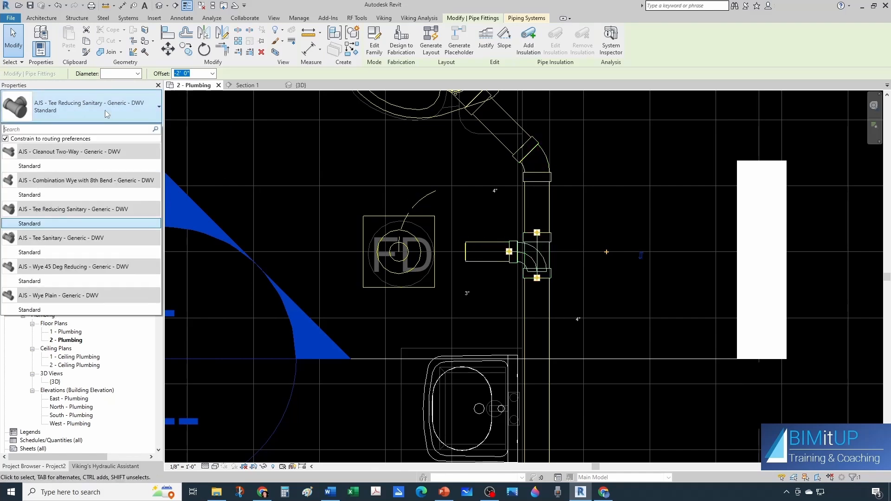
click(52, 195)
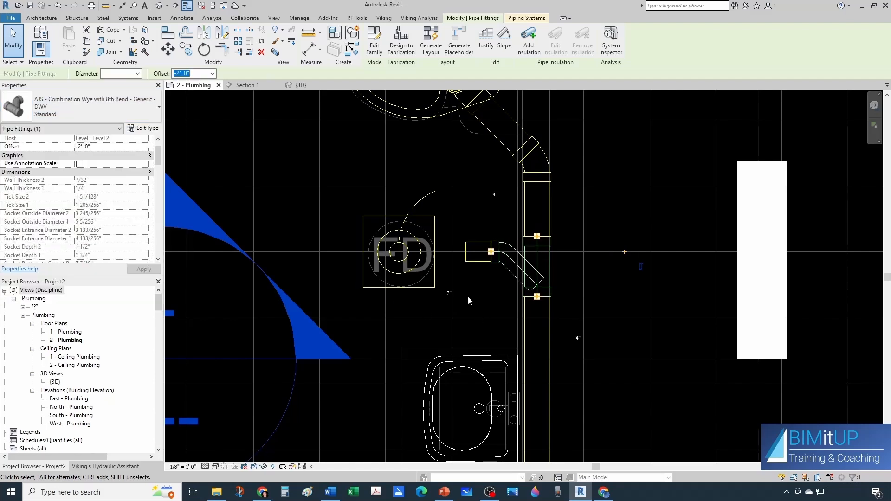
click(480, 282)
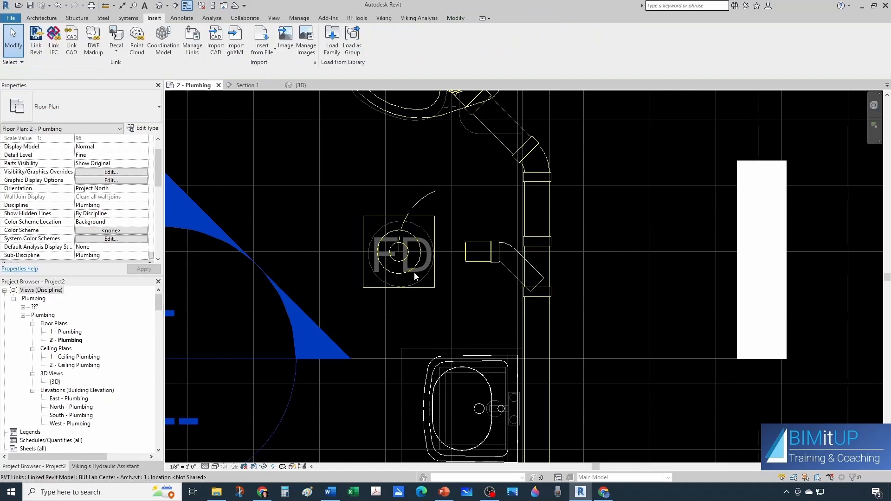
In the 3D view, trim/extend the 3" branch and the floor drain's vertical pipe to meet at a corner.
click(297, 85)
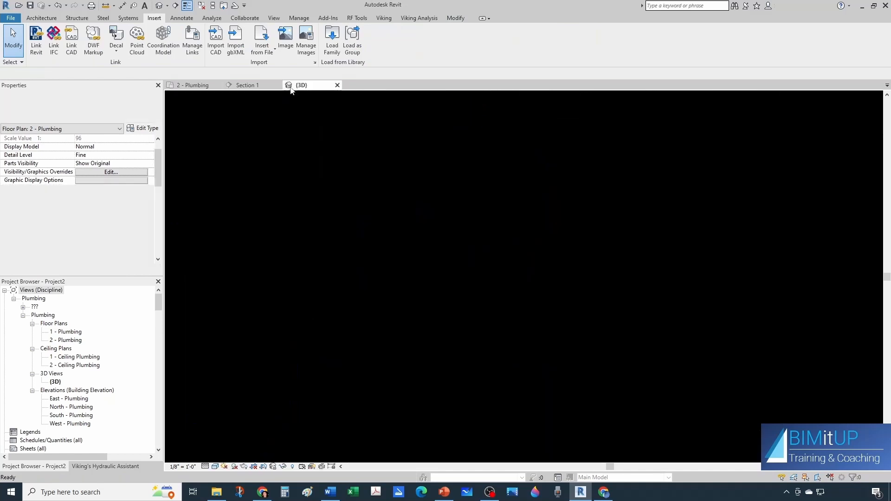
scroll(492, 385, up, 3)
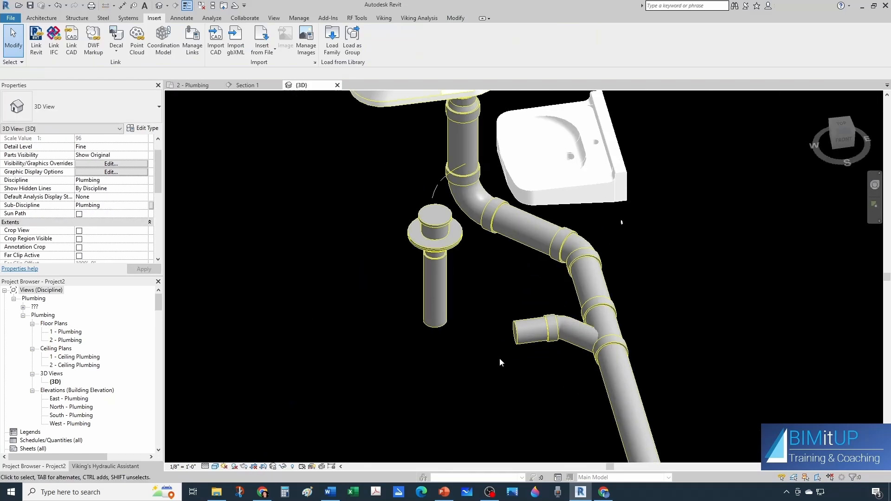
key(r)
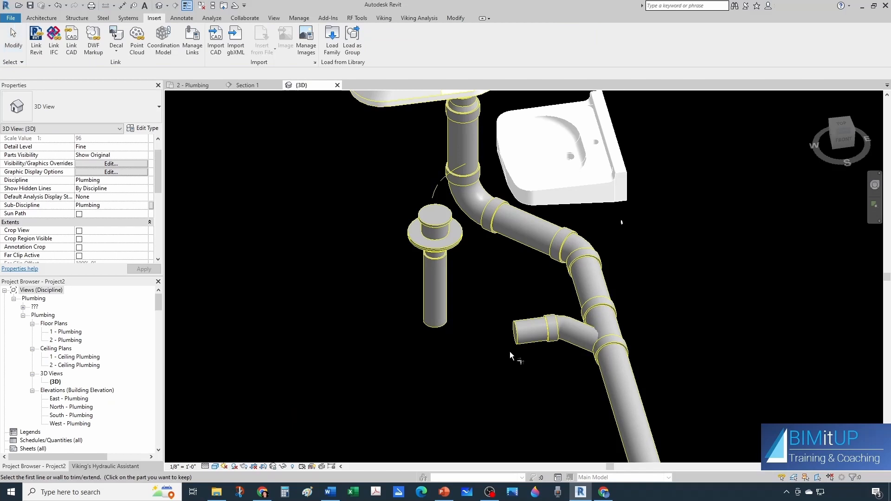
click(529, 335)
click(445, 317)
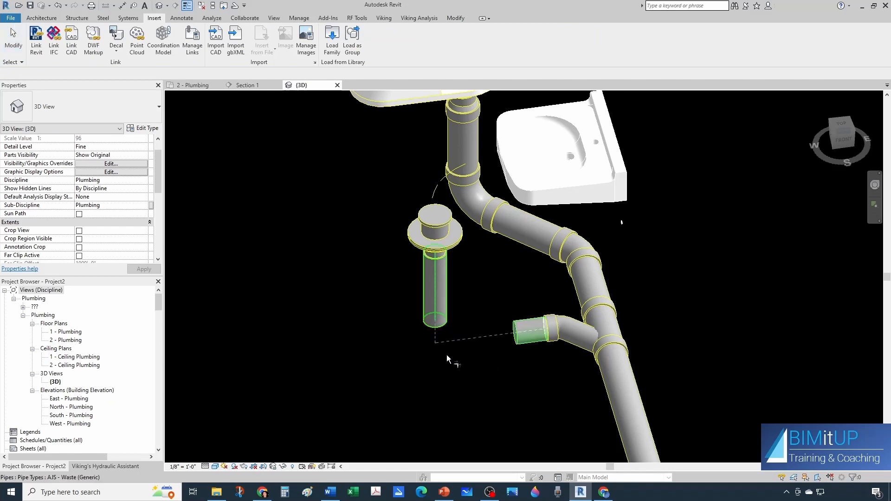
key(Escape)
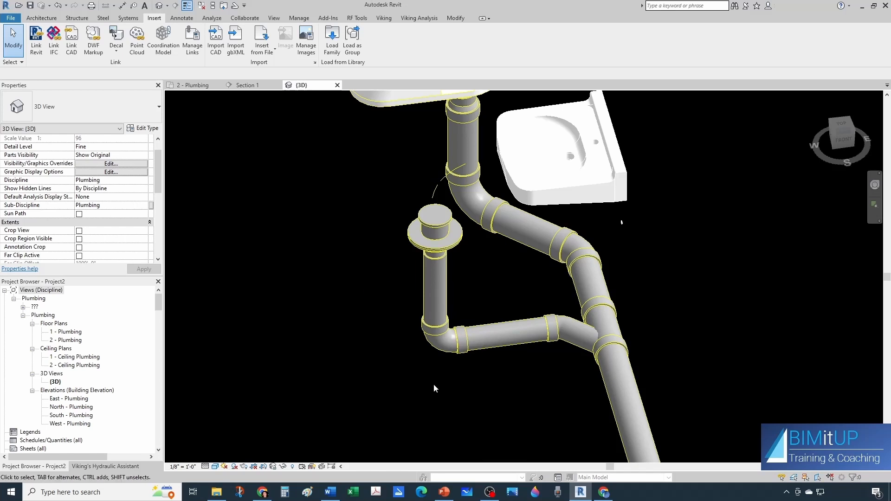
Replace the bend below the floor drain with AJS - Trap P - Generic - DWV.
click(447, 353)
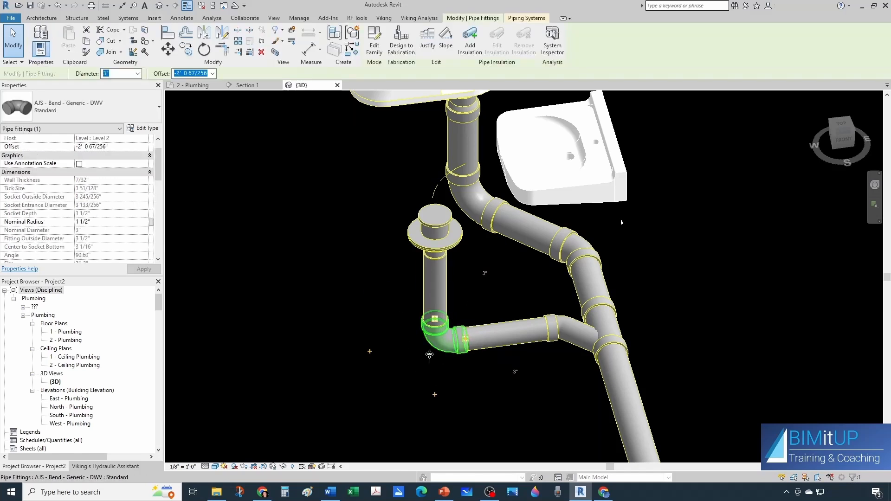
click(54, 109)
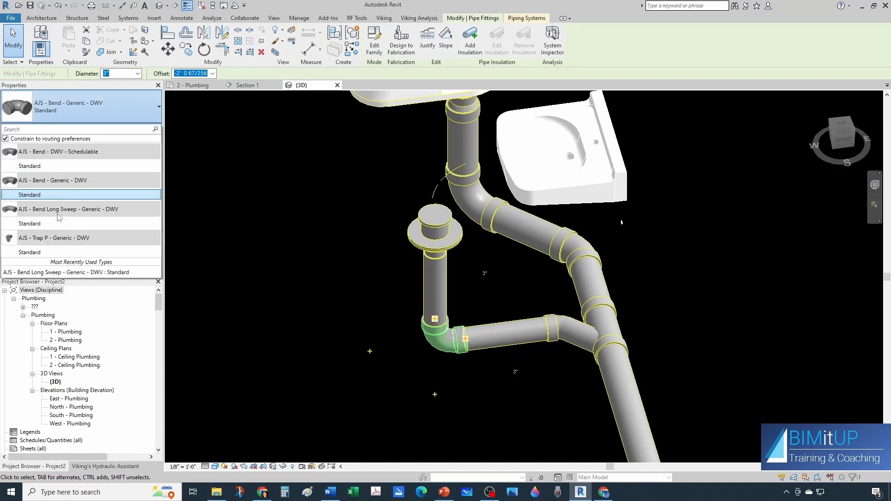
click(40, 253)
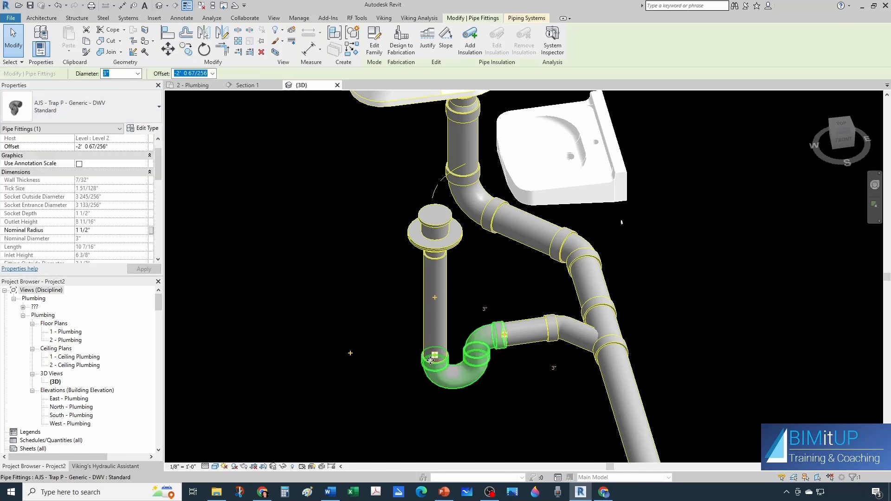
key(Escape)
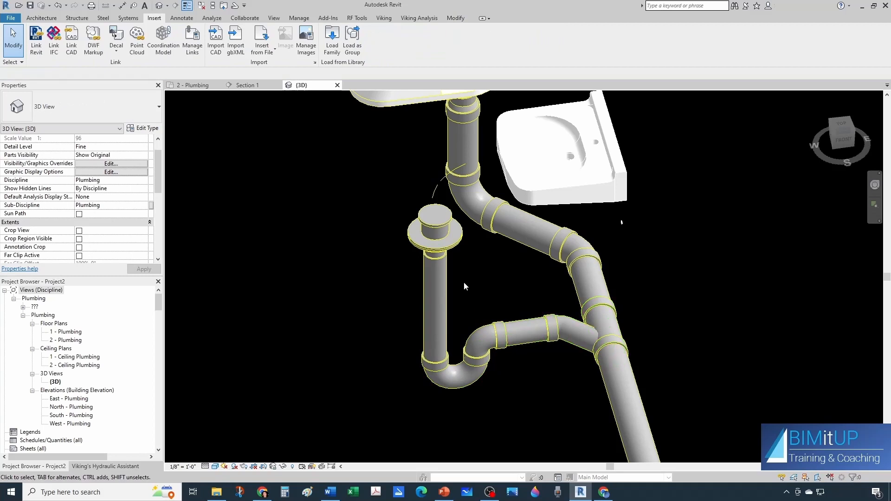
scroll(464, 282, down, 3)
middle_drag(506, 346, 467, 331)
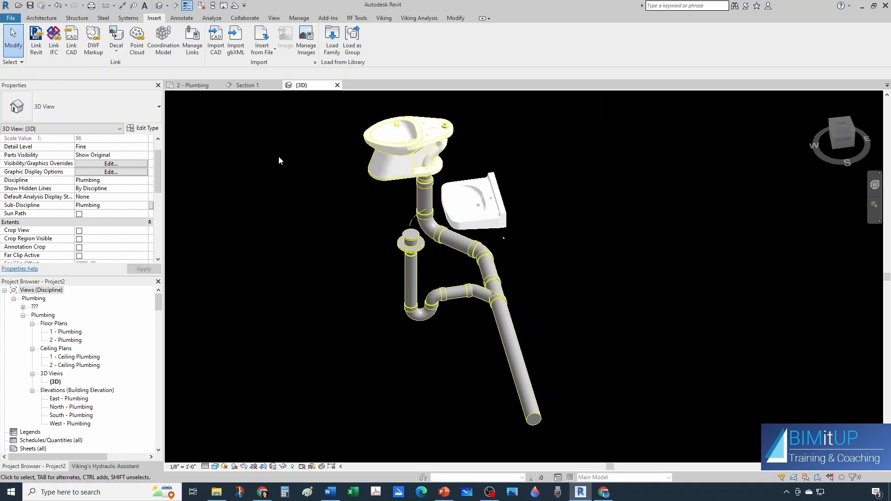
Move the section line in the plan to the lavatory's far edge, away from the floor drain, and open Section 1.
click(188, 86)
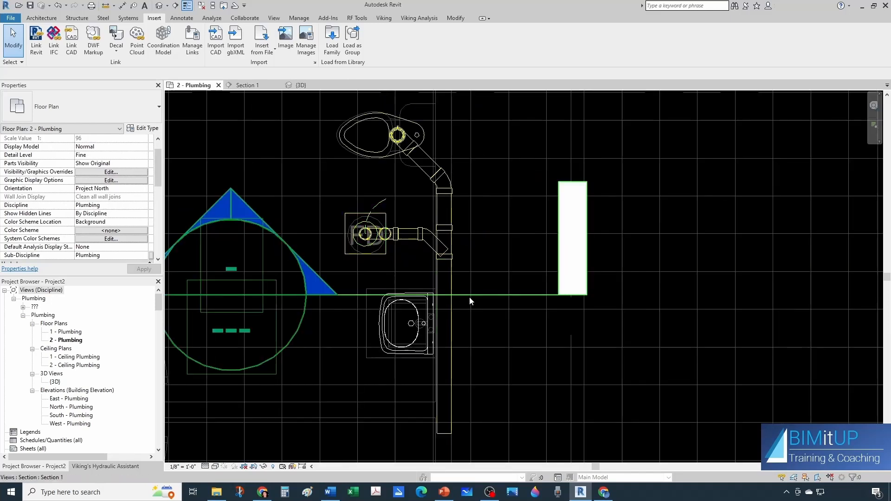
click(481, 295)
drag(491, 314, 508, 354)
click(489, 326)
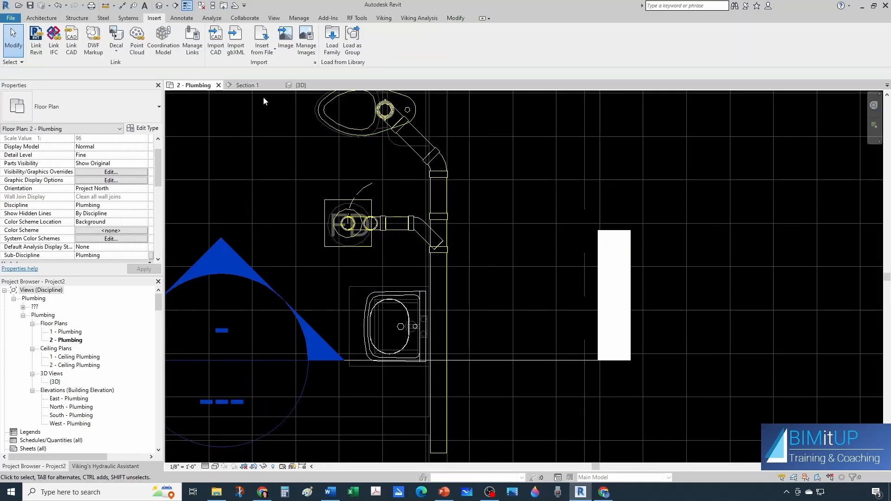
click(244, 86)
scroll(551, 320, down, 4)
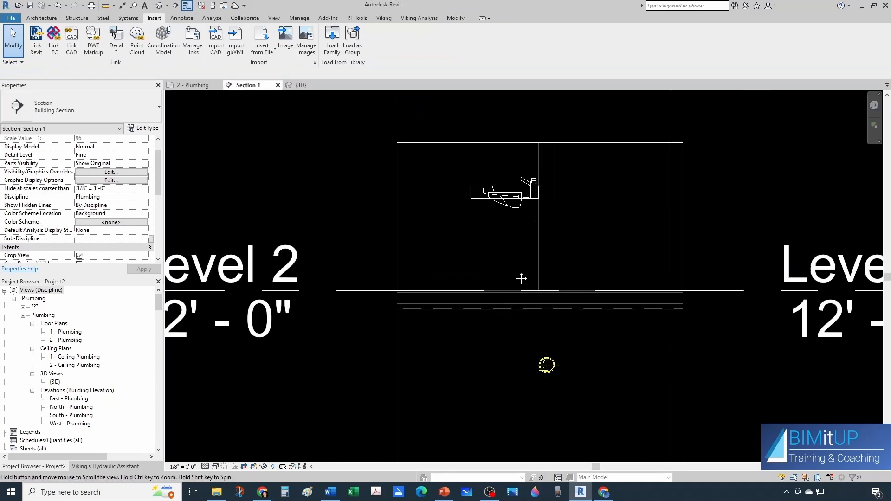
Draw the lavatory's 1 1/4" waste pipe in Section 1: down from its drain, horizontally into the wall, and down inside the wall.
click(476, 265)
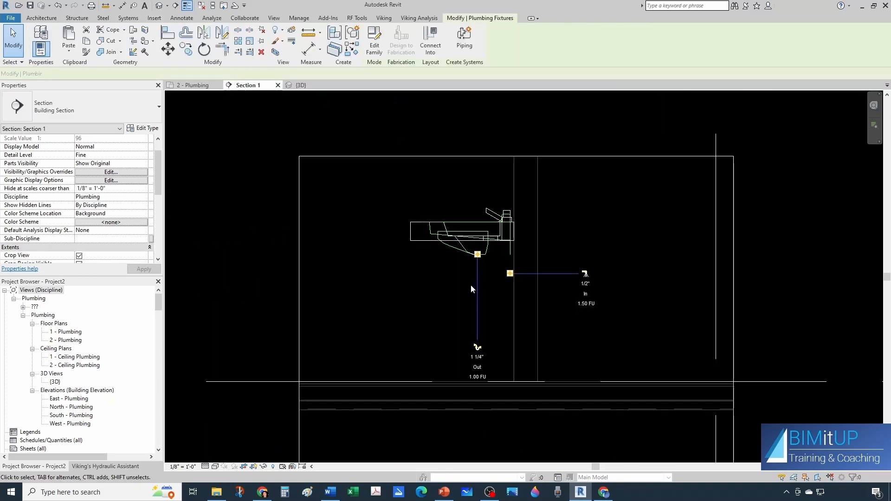
click(479, 355)
scroll(477, 324, up, 2)
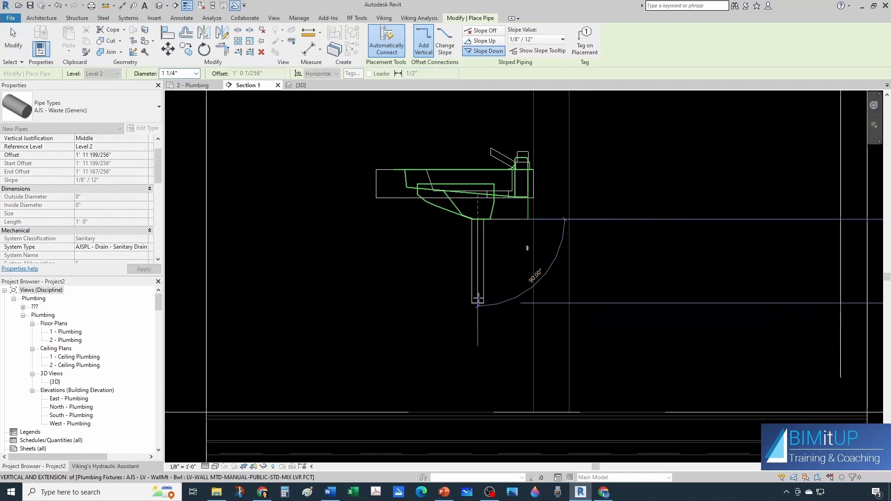
click(478, 264)
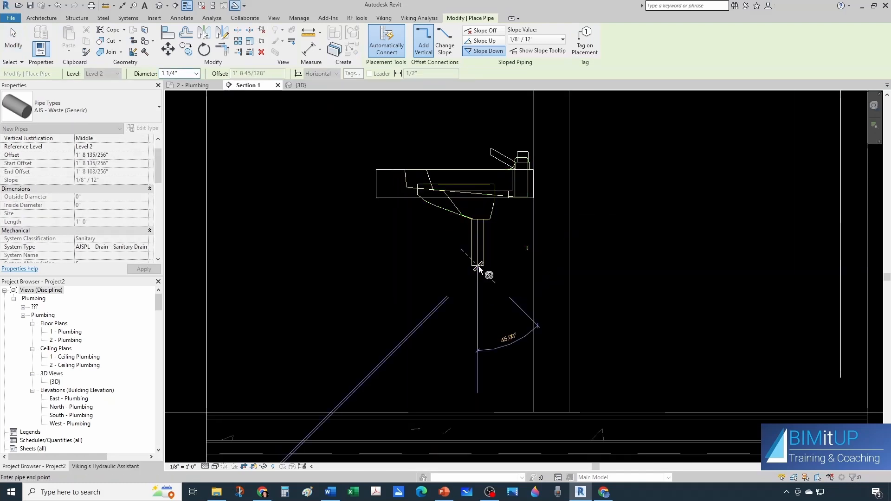
scroll(478, 264, up, 2)
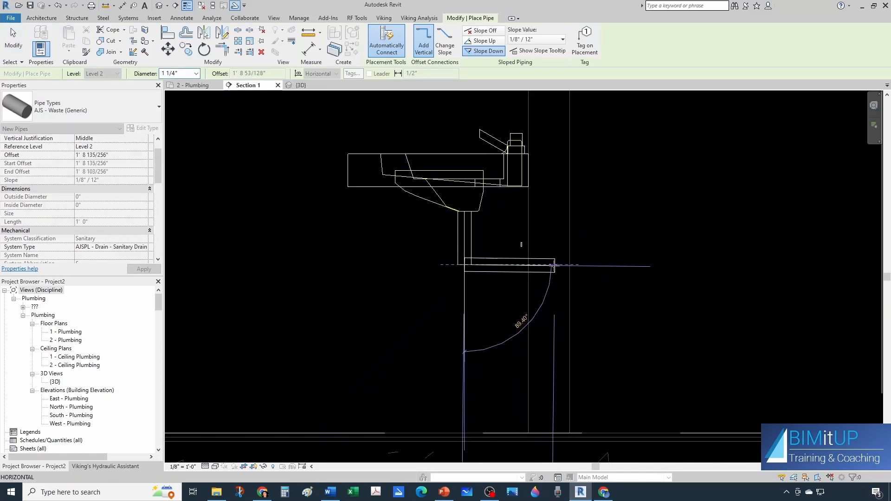
click(551, 265)
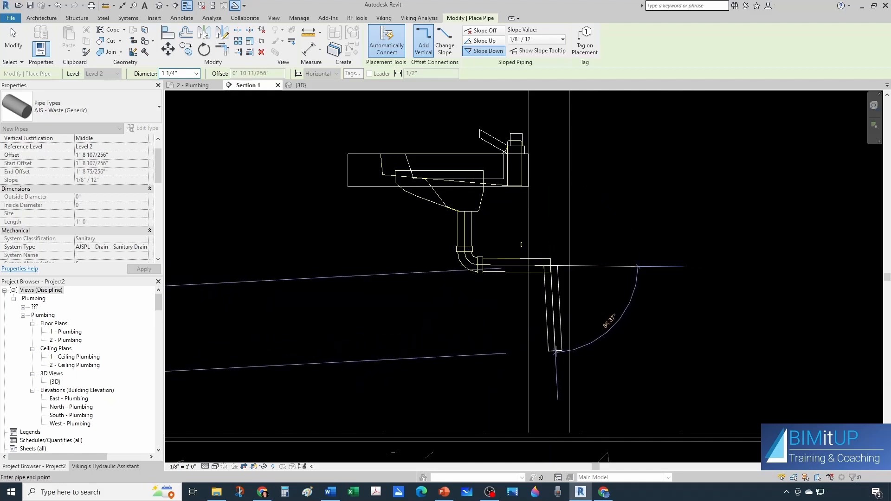
click(551, 353)
key(Escape)
key(Escape)
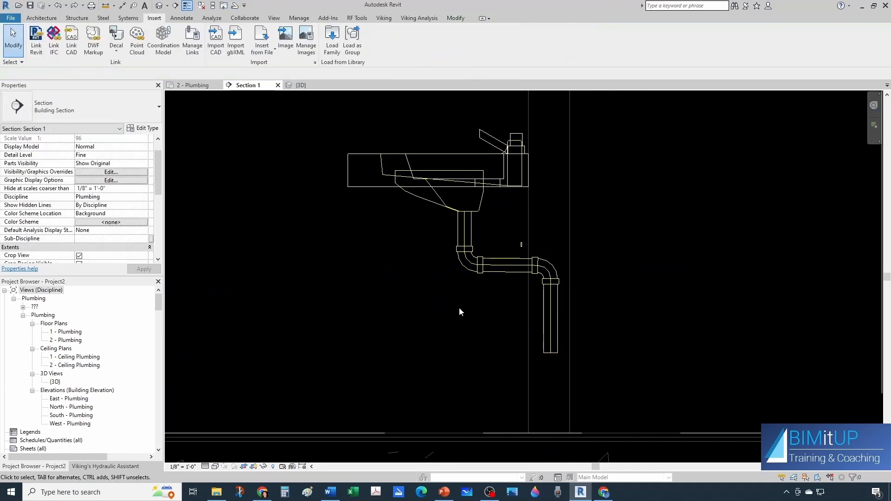
Replace the bend below the lavatory with AJS - Trap P - Generic - DWV and delete the bend inside the wall.
click(473, 273)
click(81, 106)
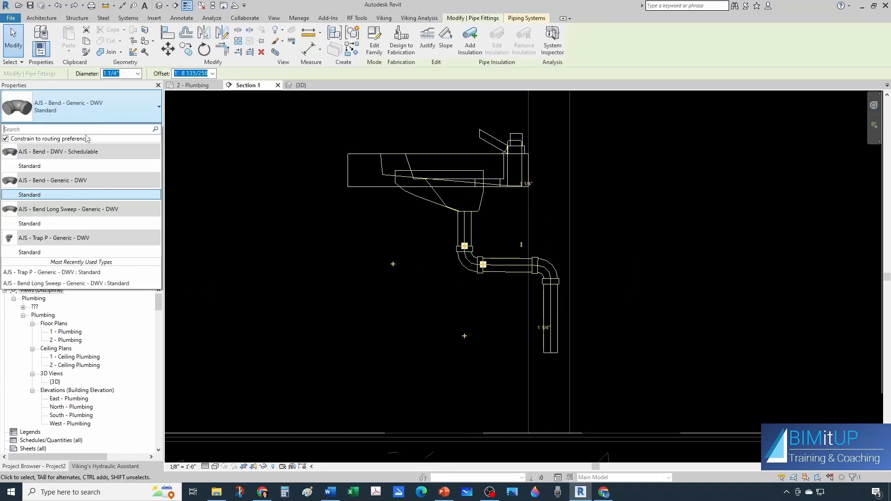
click(57, 254)
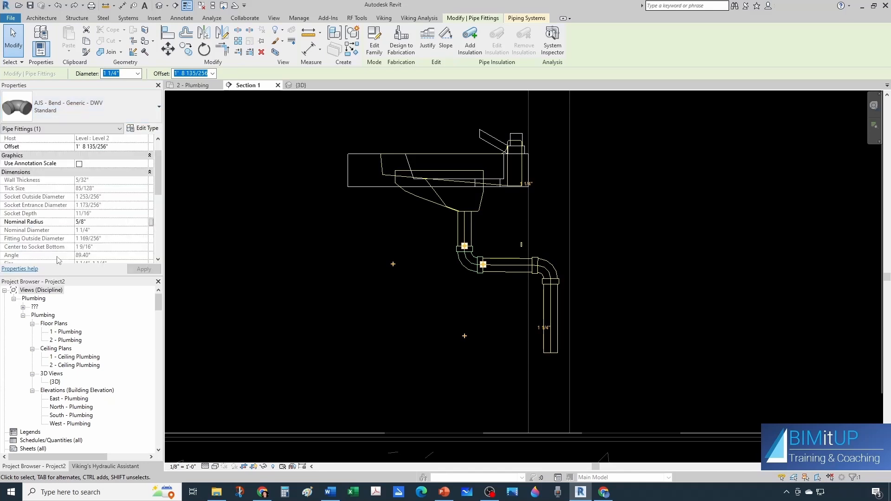
click(437, 312)
scroll(558, 252, up, 1)
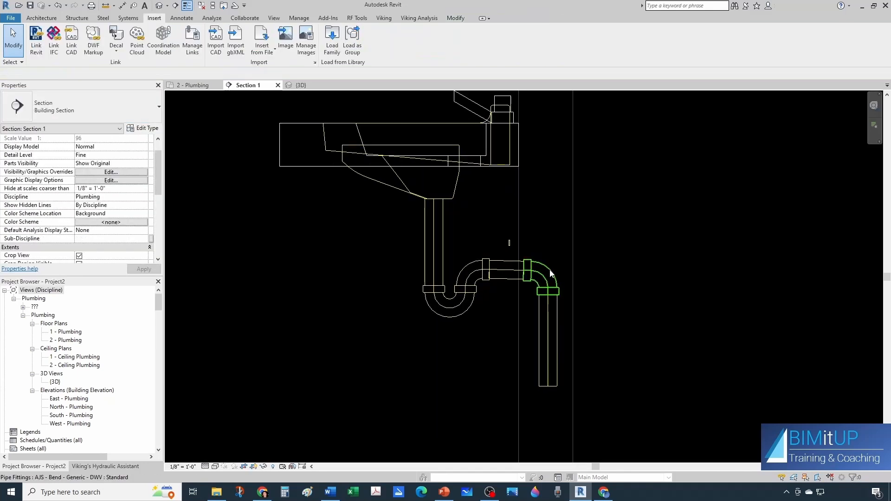
click(551, 275)
key(Delete)
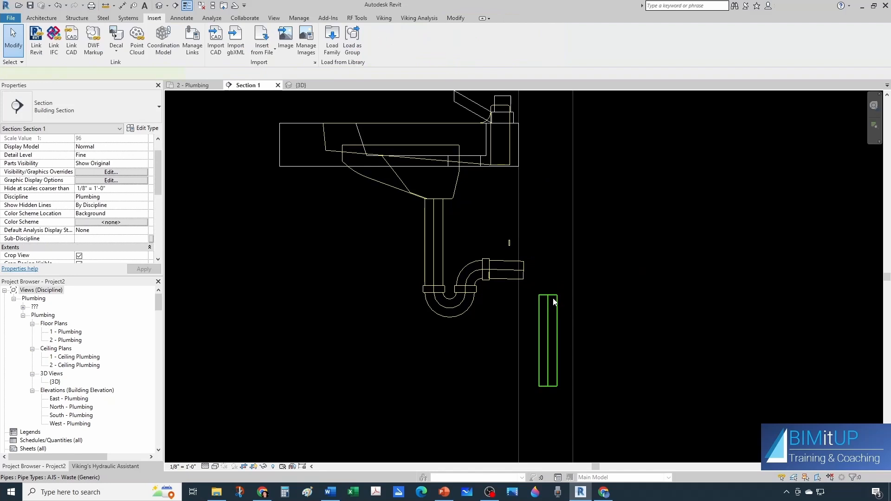
Extend the upper end of the loose vertical pipe inside the wall upward past the trap arm's height.
click(554, 302)
drag(548, 296, 548, 232)
key(Escape)
scroll(598, 335, down, 1)
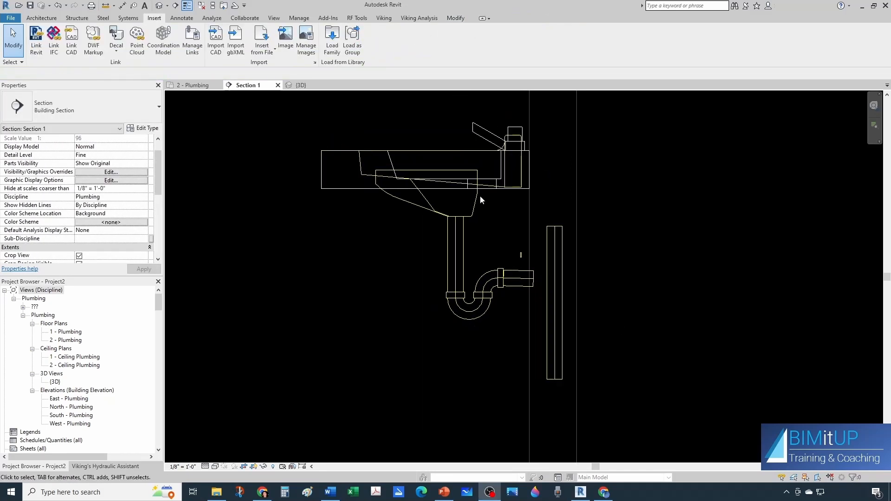
In the 2 - Plumbing plan, nudge the floor drain together with its branch piping and wye along the main towards the lavatory.
click(199, 86)
scroll(440, 327, up, 3)
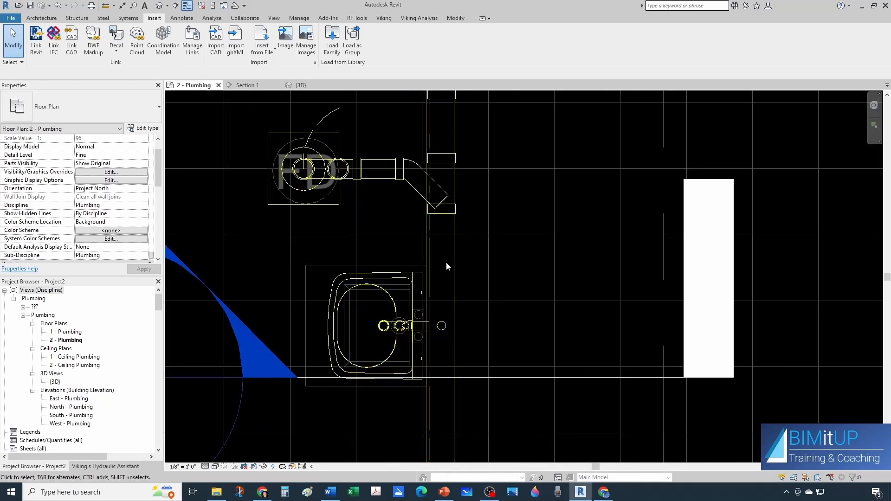
scroll(444, 325, down, 2)
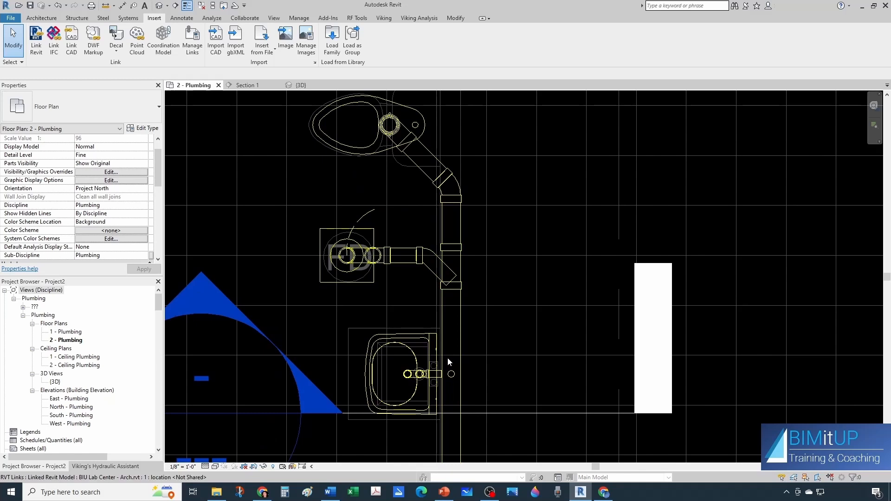
scroll(447, 357, up, 1)
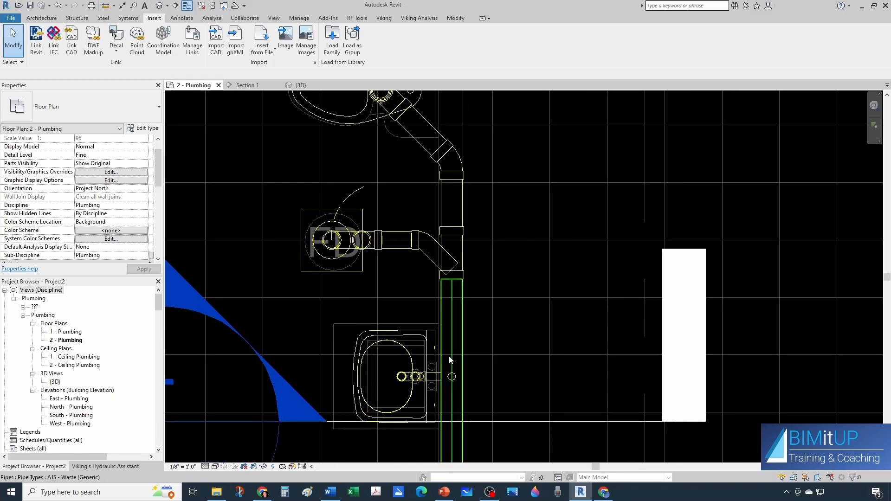
middle_drag(465, 235, 472, 293)
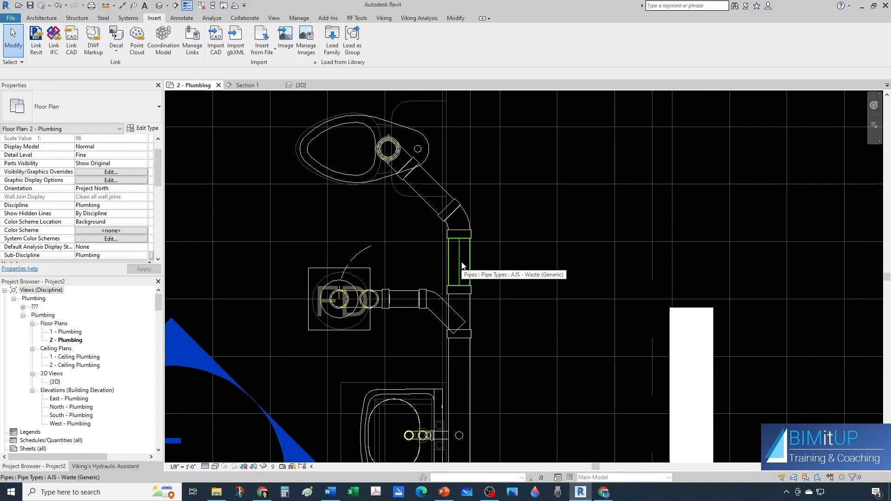
scroll(461, 262, down, 2)
scroll(343, 249, up, 1)
drag(342, 249, 521, 307)
key(Down)
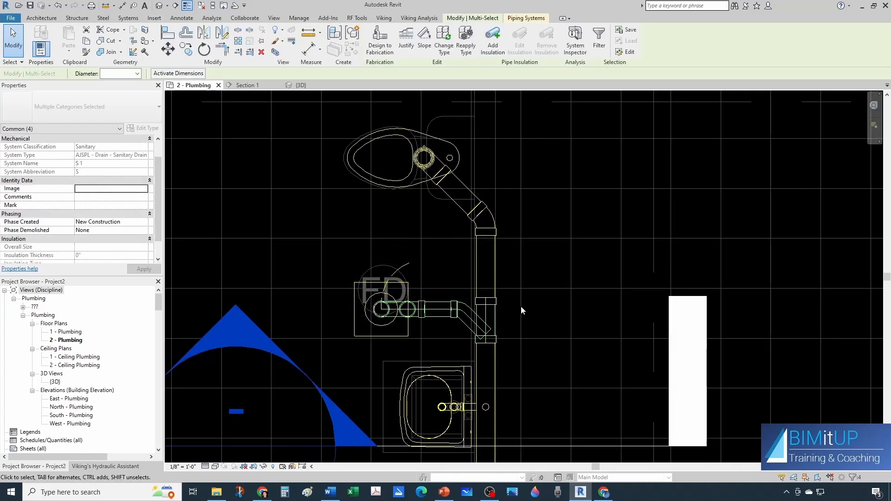
key(Down)
key(Down)
key(Down)
key(Down)
key(Down)
key(Down)
key(Down)
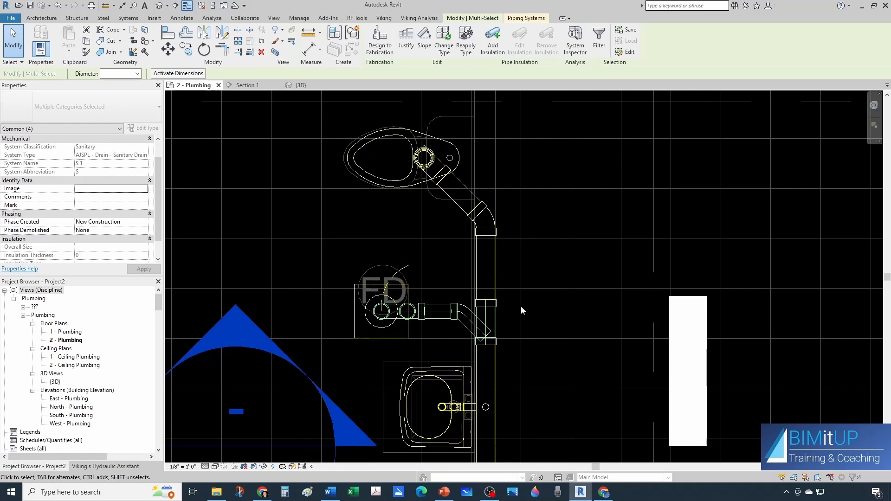
key(Escape)
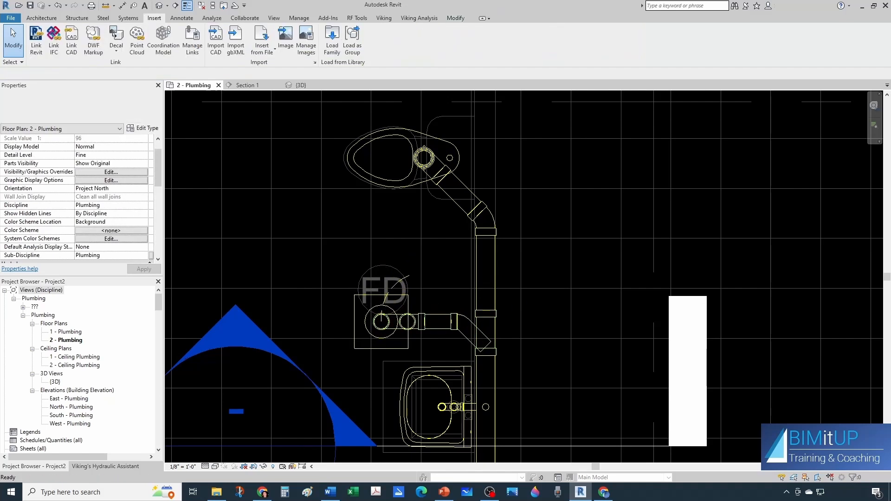
Delete the loose vertical pipe inside the wall in Section 1, leaving only the short trap arm.
click(254, 88)
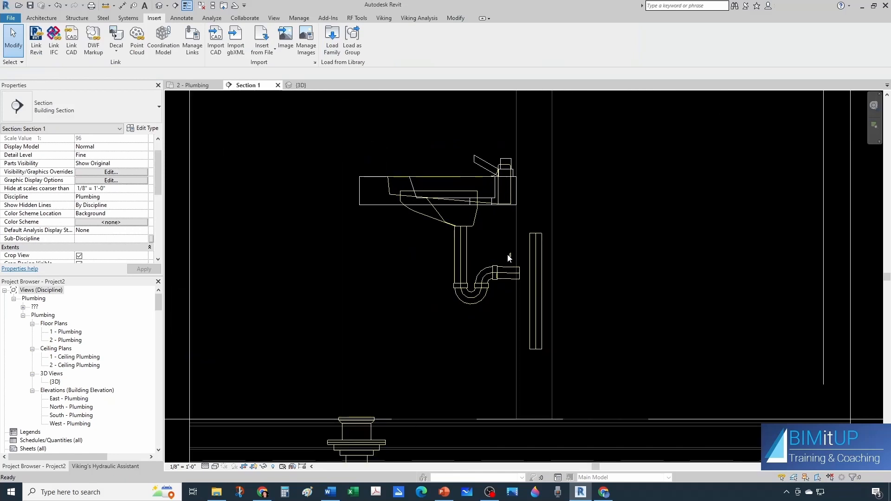
click(536, 280)
key(Delete)
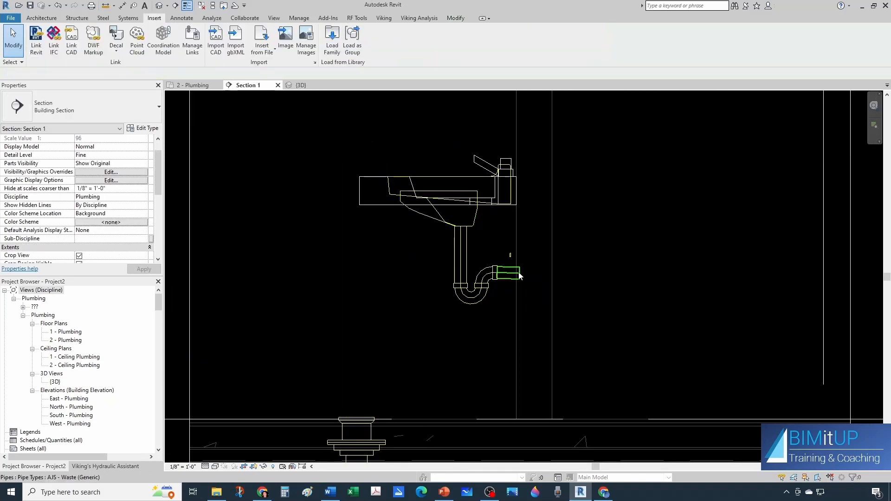
scroll(509, 250, up, 1)
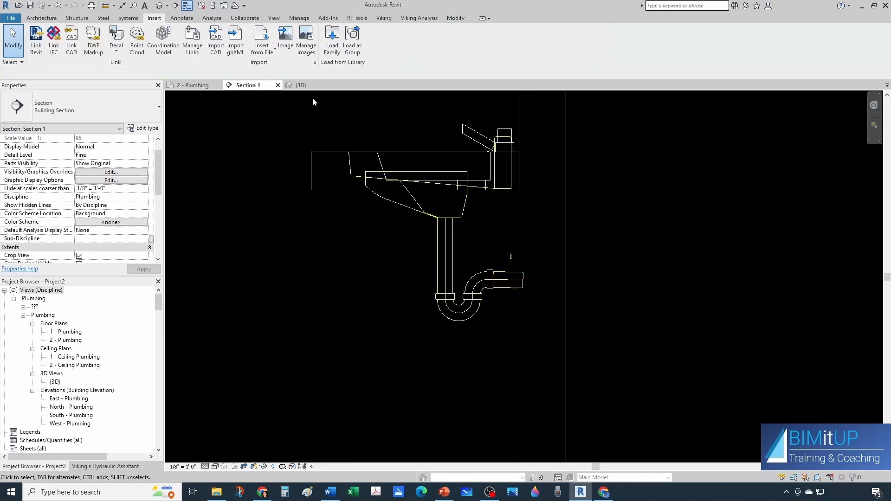
click(302, 85)
shift+middle_drag(527, 294, 342, 304)
scroll(335, 184, up, 5)
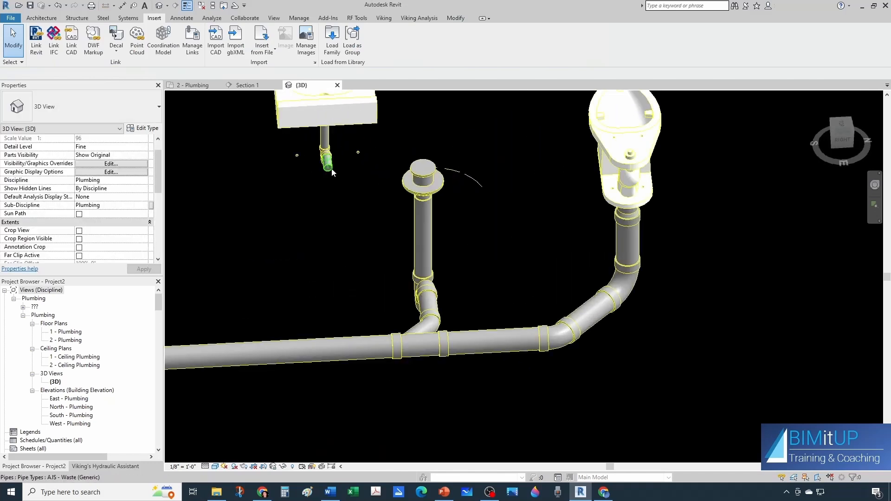
click(328, 167)
right_click(328, 170)
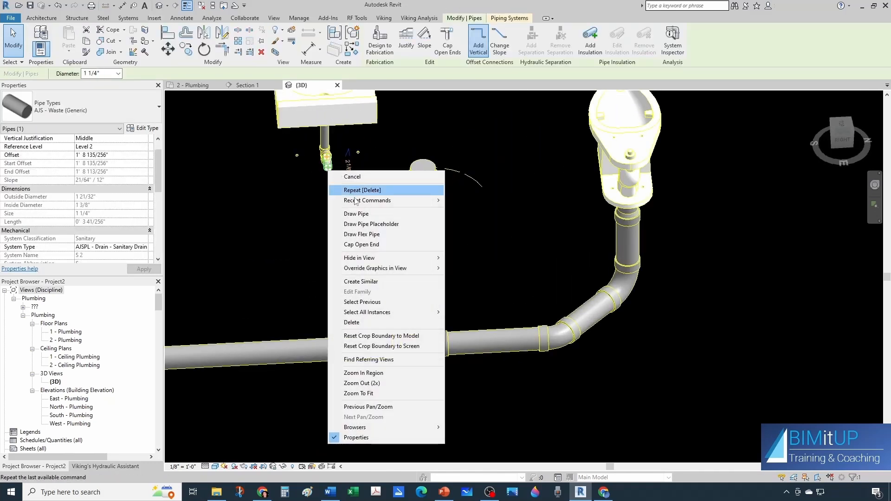
click(356, 215)
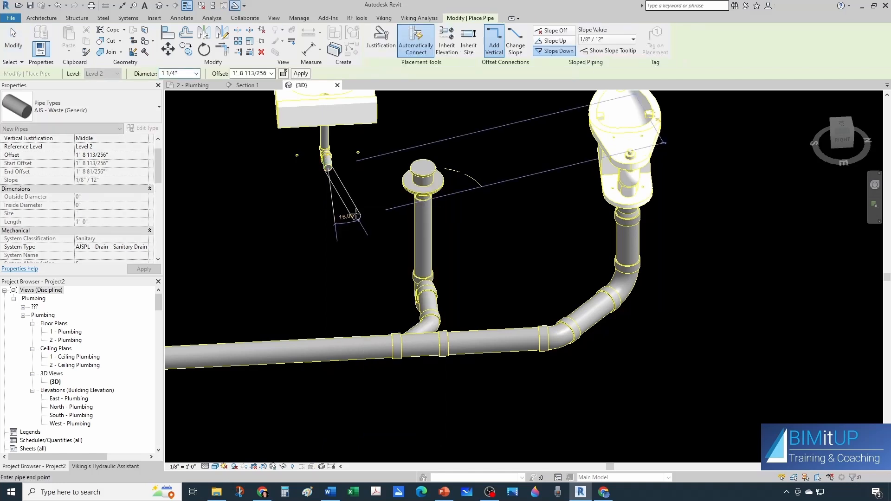
key(Escape)
key(Escape)
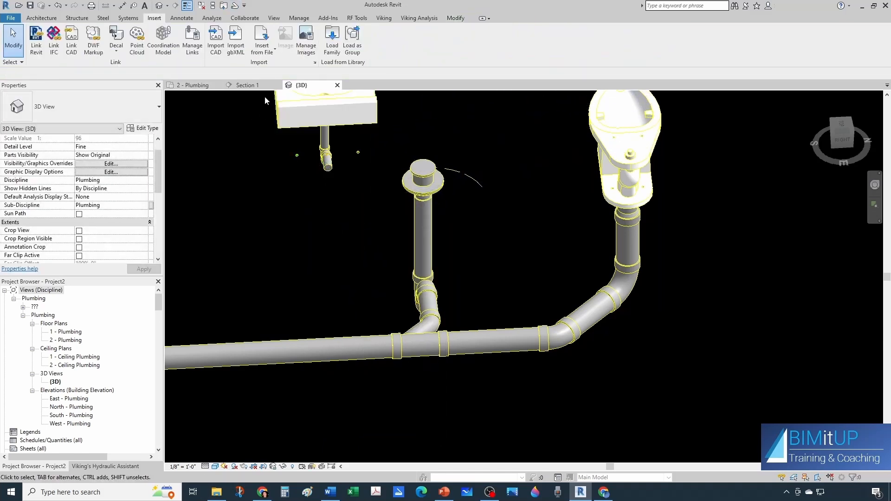
In Section 1, set the diameter of the short pipe leaving the lavatory's trap to 1 1/2".
click(243, 85)
scroll(515, 301, up, 2)
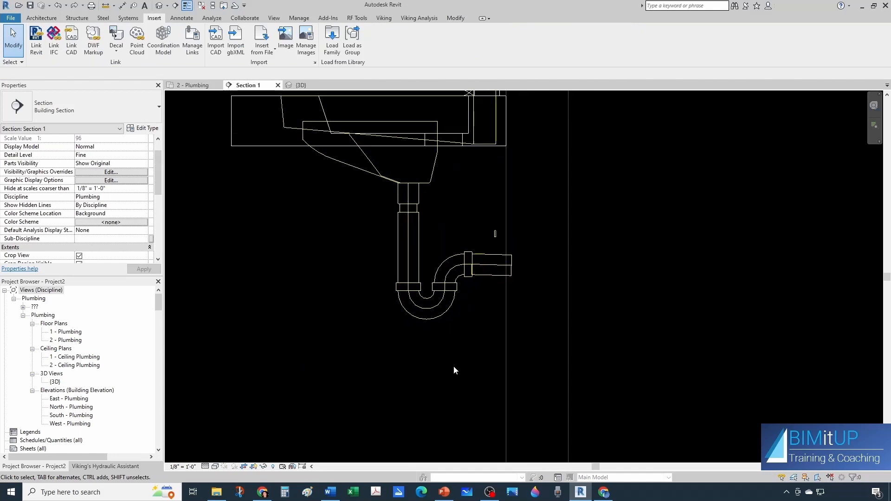
scroll(480, 301, down, 1)
scroll(501, 313, up, 2)
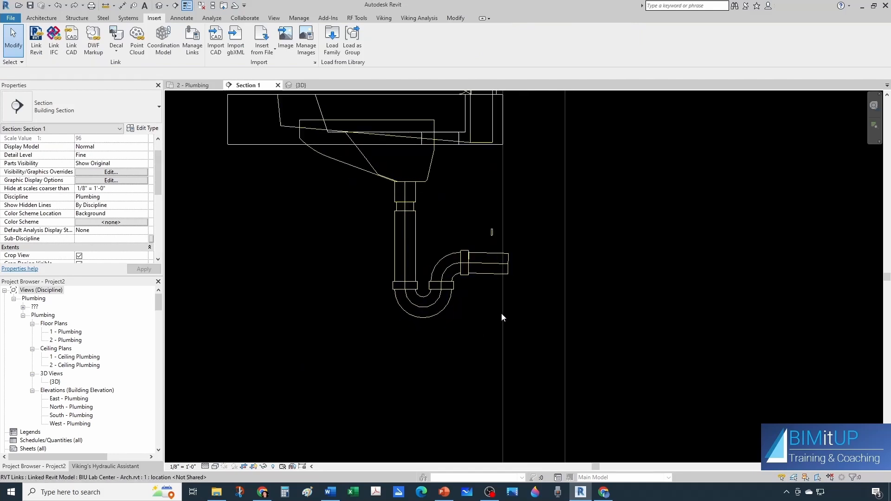
click(490, 268)
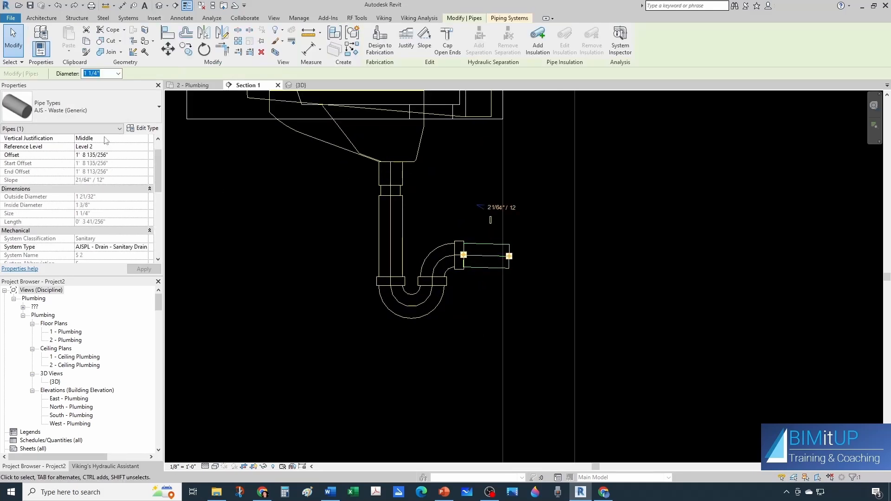
click(118, 74)
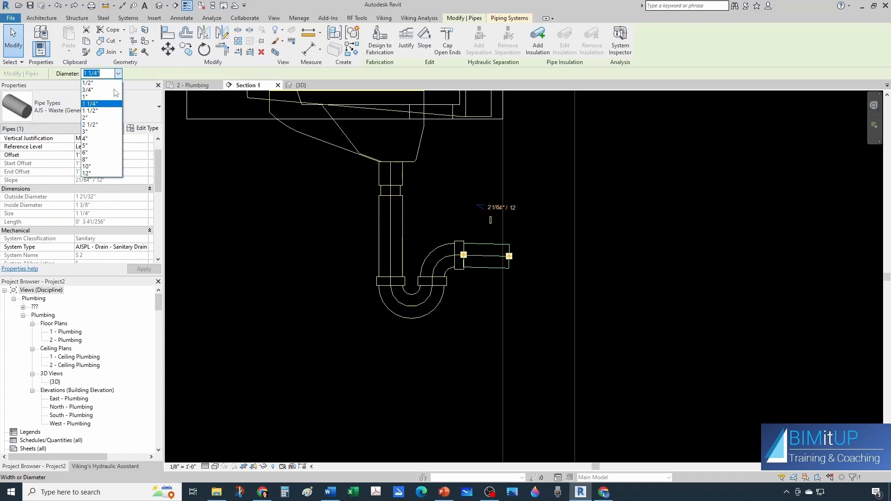
click(103, 118)
click(450, 290)
In the 3D view, draw a 1 1/2" waste pipe about 2' 1 1/2" long from the trap arm at 90° towards the toilet, and select it.
click(297, 85)
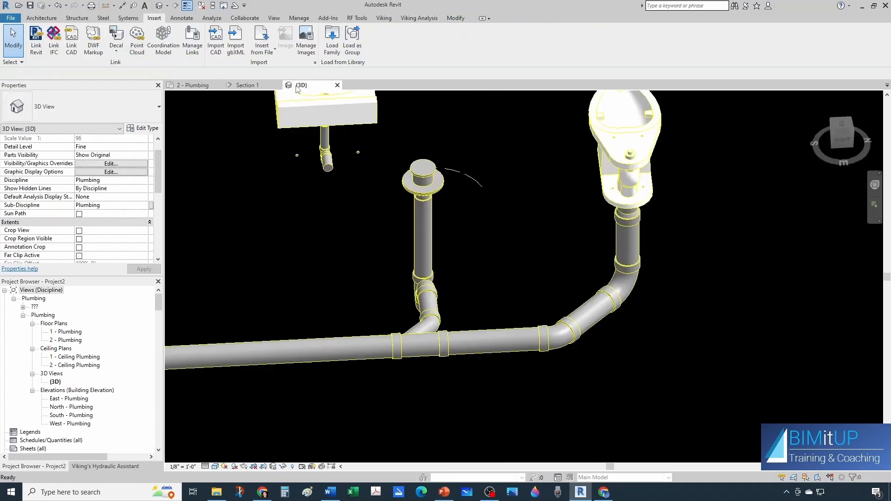
scroll(423, 201, down, 1)
middle_drag(424, 201, 461, 205)
scroll(356, 185, up, 1)
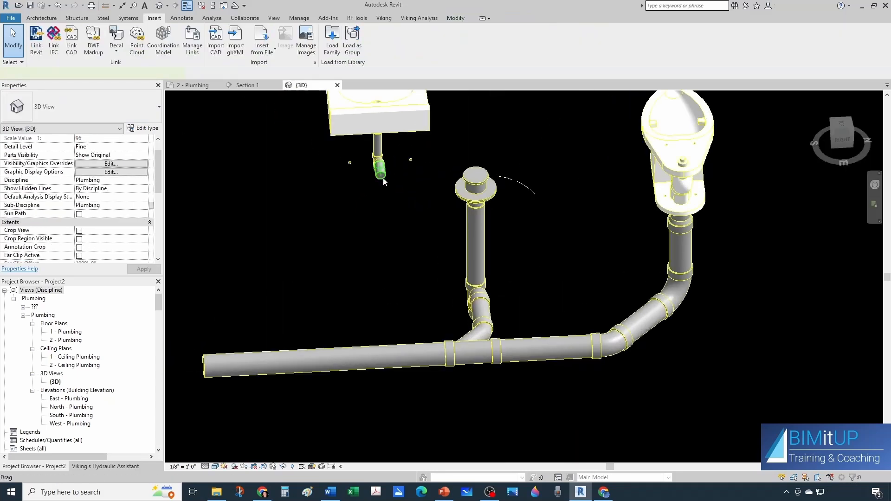
click(383, 181)
right_click(378, 168)
click(414, 221)
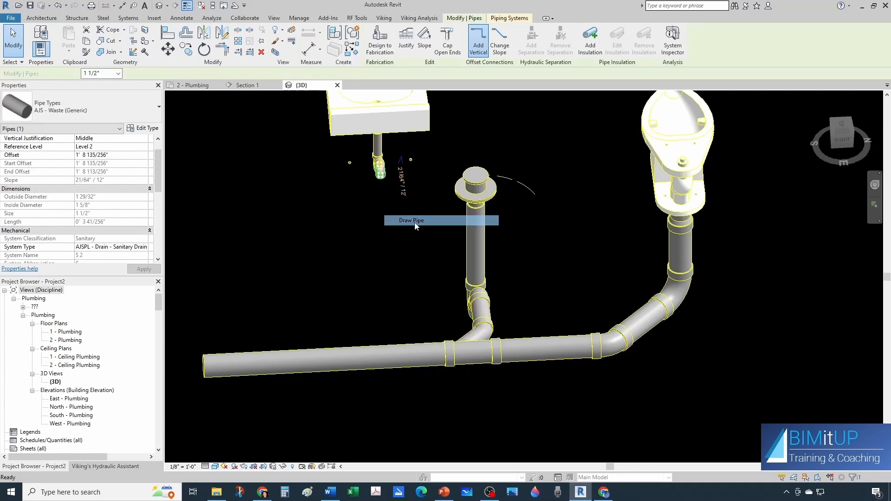
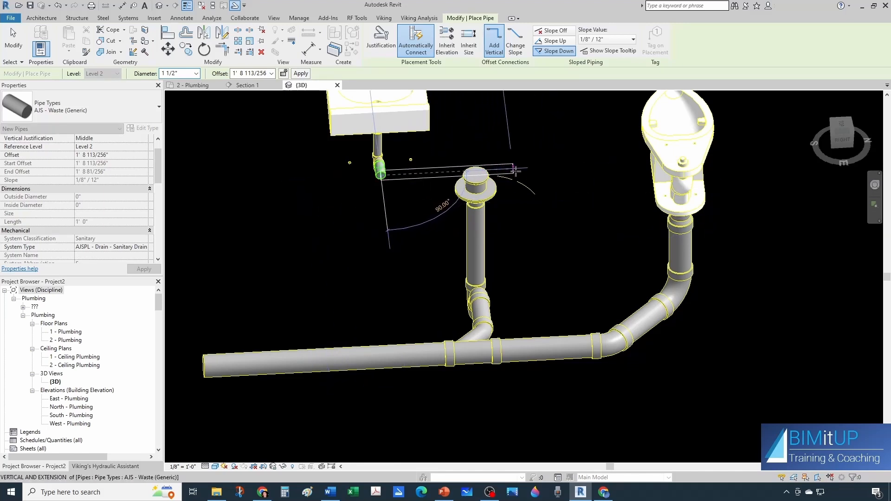
click(523, 171)
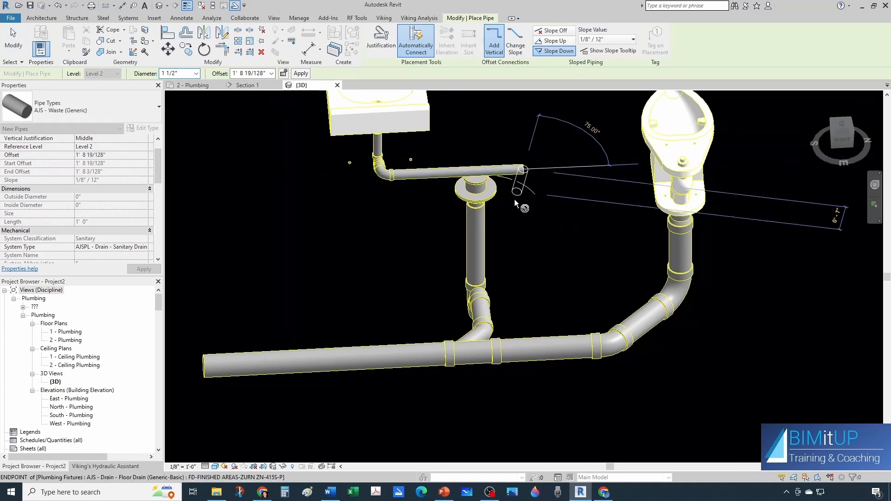
key(Escape)
key(Escape)
click(424, 179)
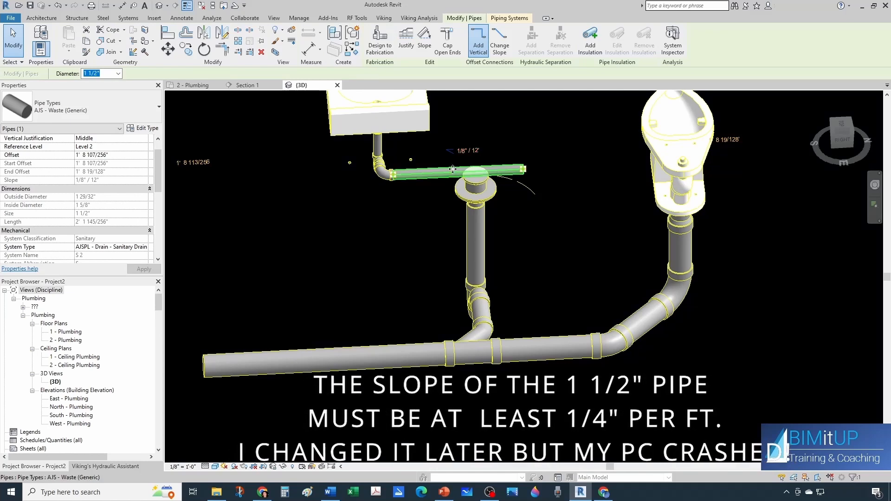
In the 2 - Plumbing plan, align the lavatory's 1 1/2" waste pipe with the centreline of the sanitary main.
click(514, 222)
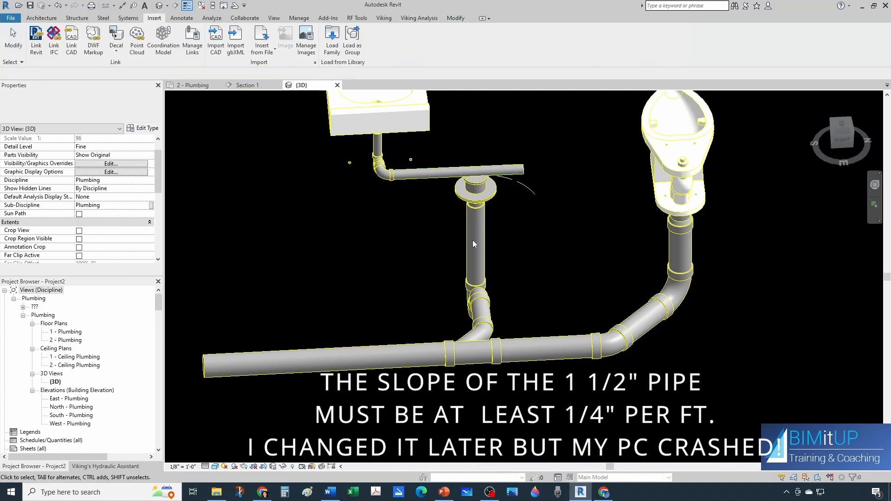
click(208, 85)
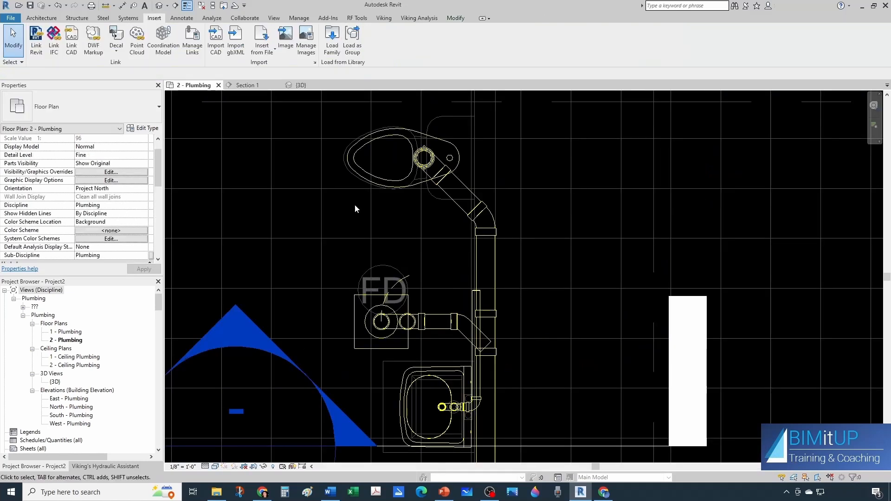
scroll(425, 233, down, 3)
scroll(504, 333, up, 3)
scroll(503, 329, up, 1)
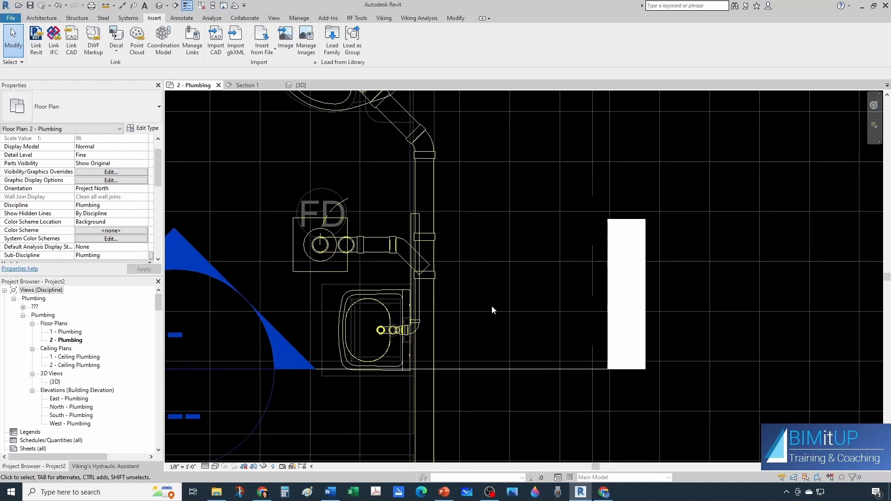
key(l)
scroll(460, 307, up, 1)
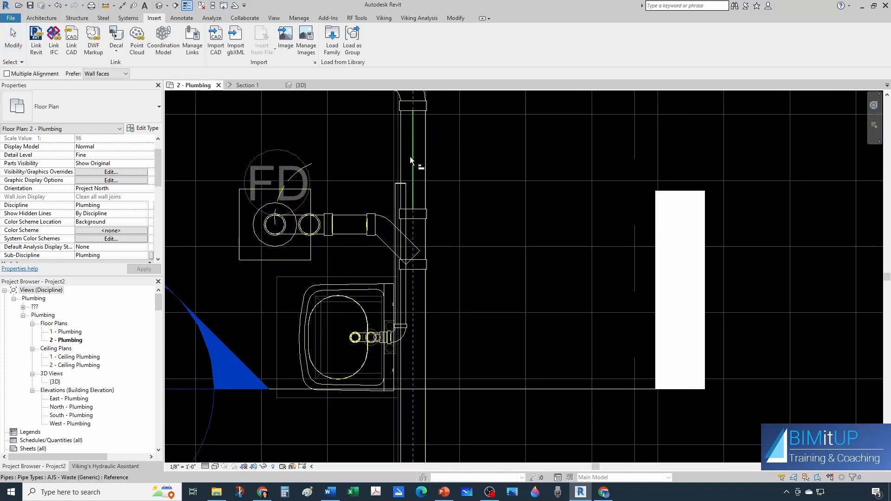
click(401, 290)
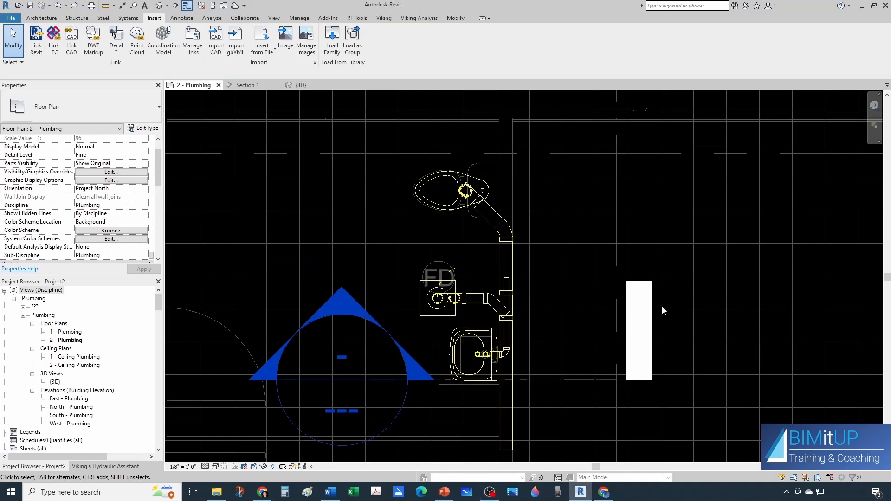
scroll(662, 307, down, 1)
Rotate the Section 1 marker 90° and move it beside the pipe wall so it crosses the fixtures.
scroll(532, 369, up, 1)
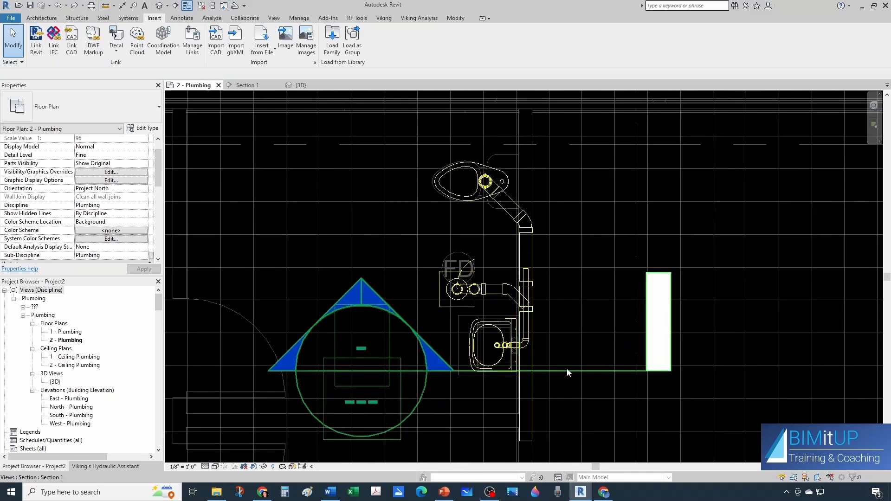
click(566, 371)
click(205, 49)
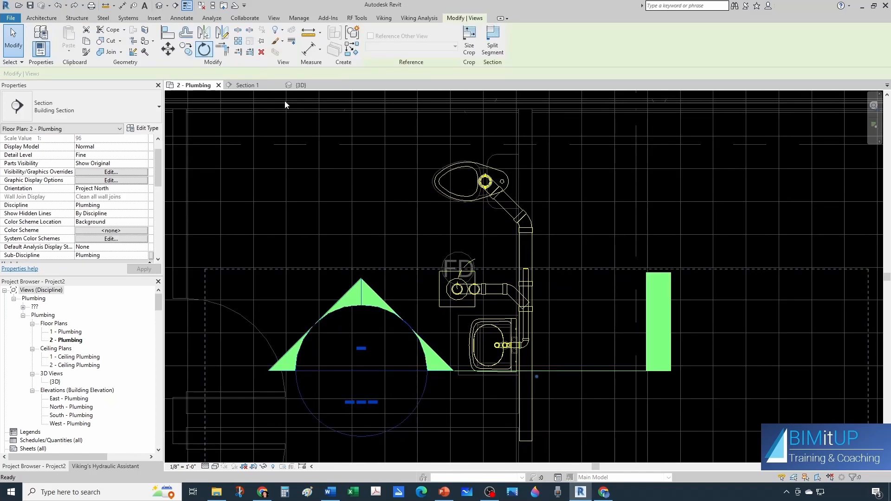
click(392, 183)
text(90)
key(Return)
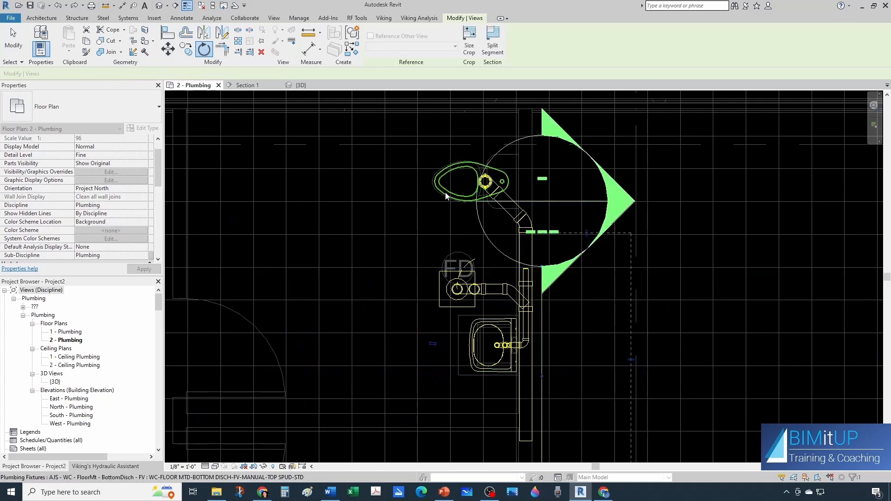
drag(543, 347, 488, 269)
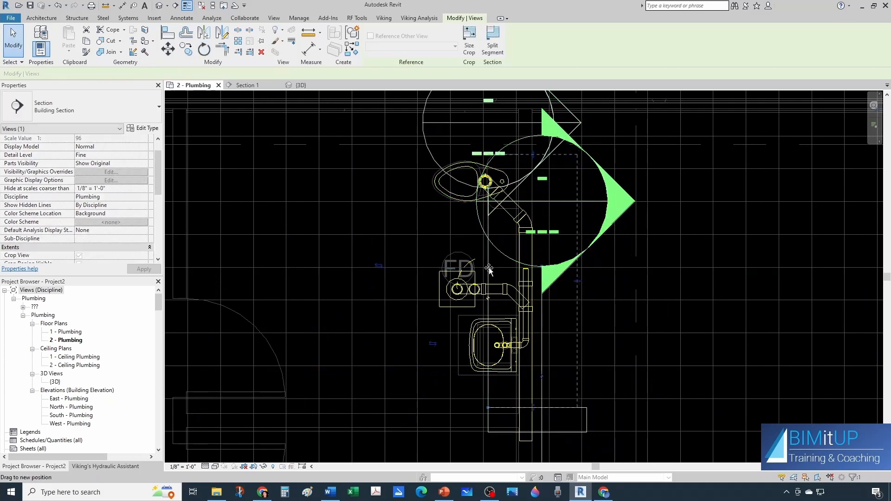
In Section 1, draw a 2" vertical waste pipe from the main between the toilet and floor drain connections to 6" above Level 2.
click(560, 150)
double_click(560, 147)
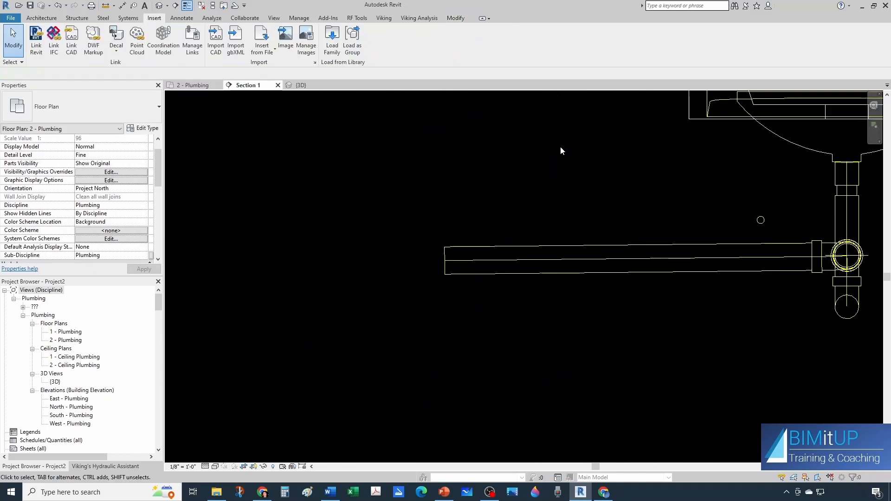
scroll(543, 235, down, 2)
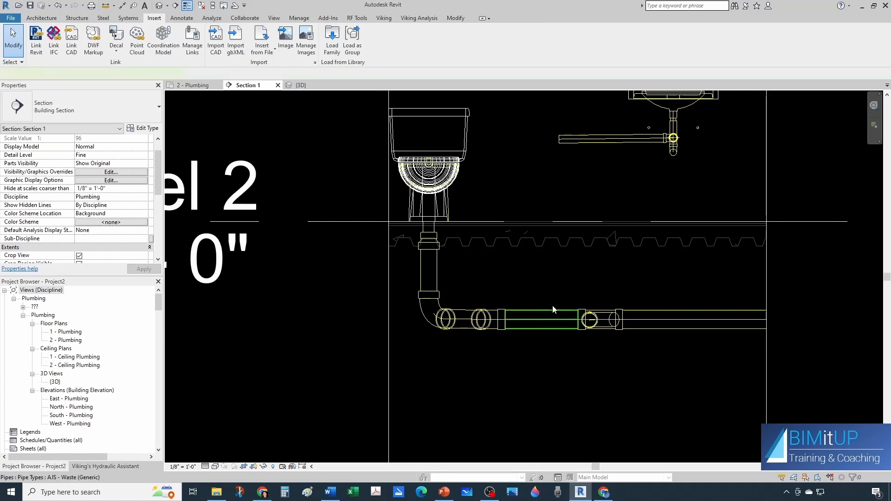
key(p)
key(i)
scroll(541, 313, up, 1)
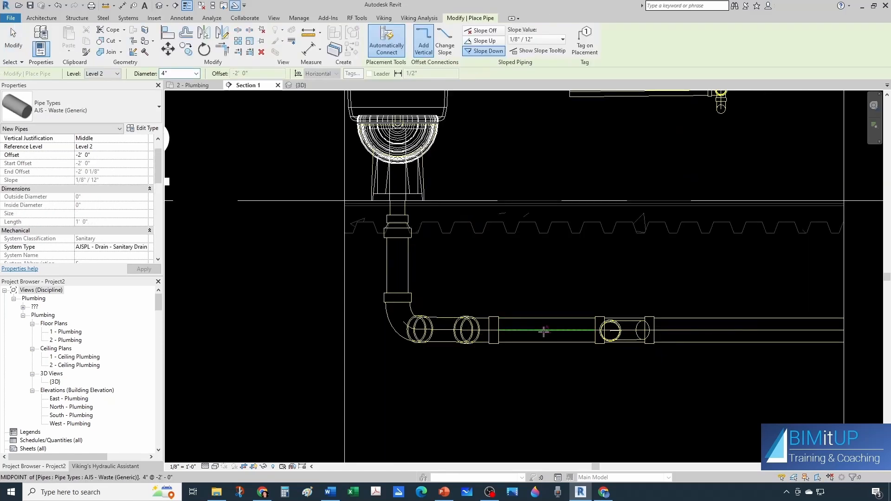
click(538, 330)
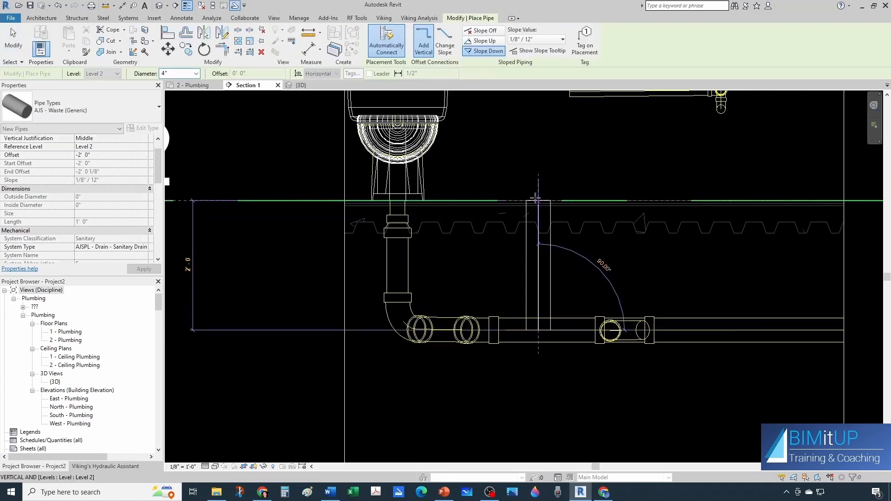
click(196, 73)
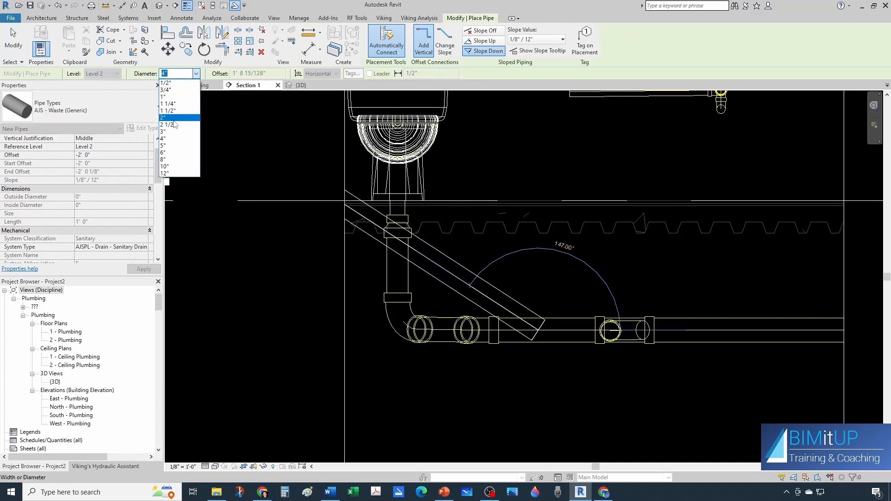
click(173, 119)
scroll(484, 164, down, 1)
middle_drag(511, 152, 508, 263)
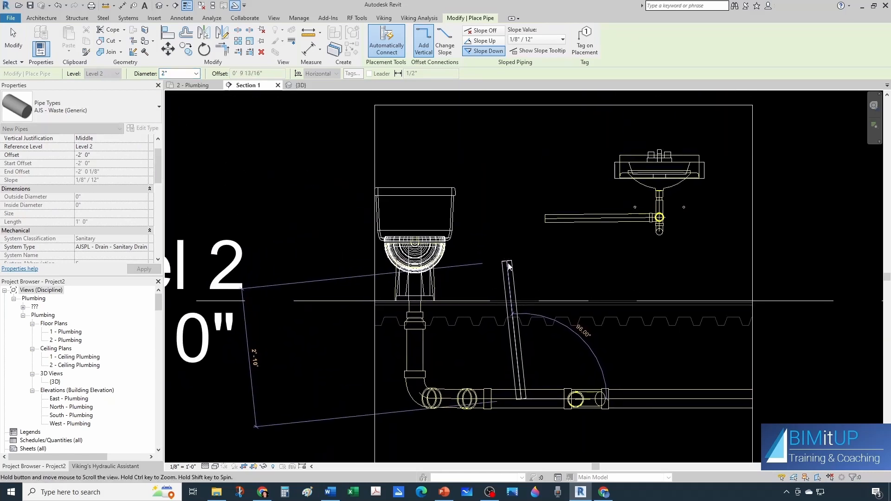
scroll(508, 266, up, 1)
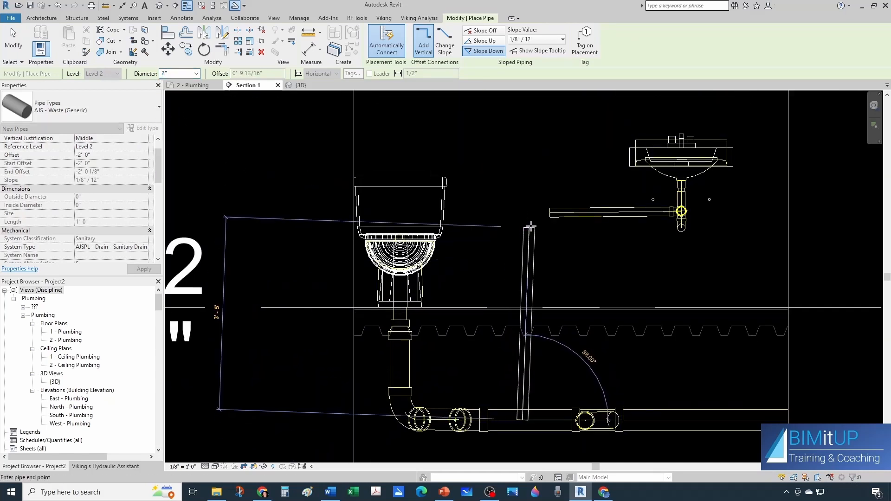
click(519, 280)
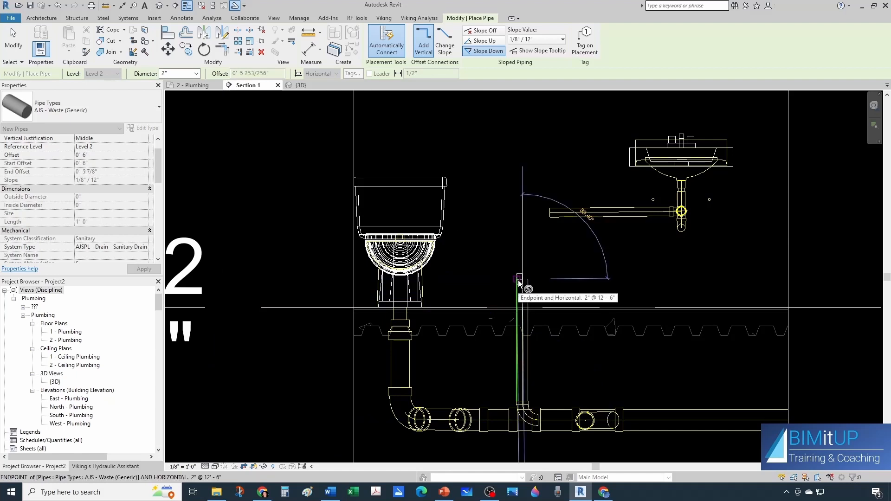
key(Escape)
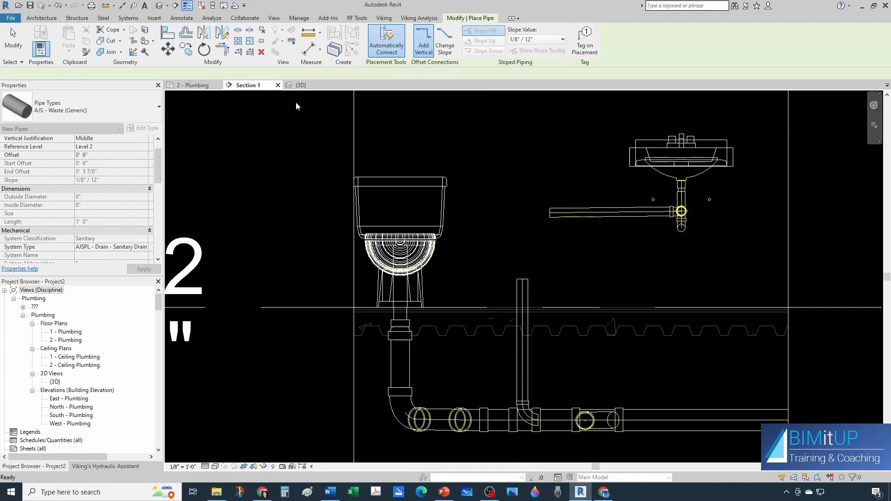
In the 3D view, draw a short horizontal 2" pipe from the top end of the vertical pipe out of the wall.
click(300, 85)
scroll(595, 305, down, 1)
shift+middle_drag(596, 306, 663, 316)
key(Escape)
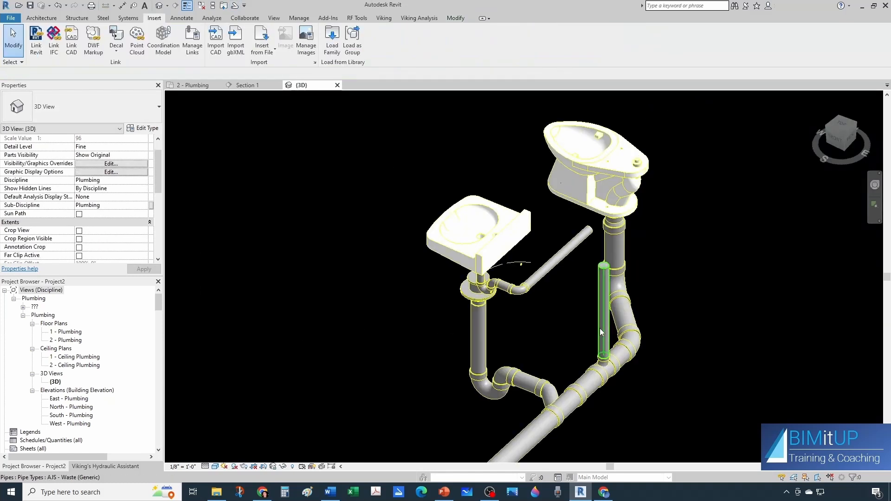
click(603, 273)
right_click(603, 274)
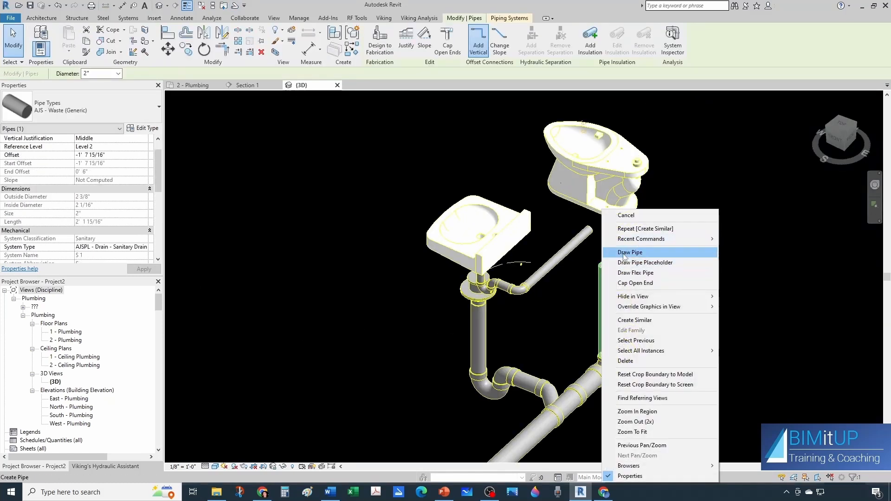
click(613, 252)
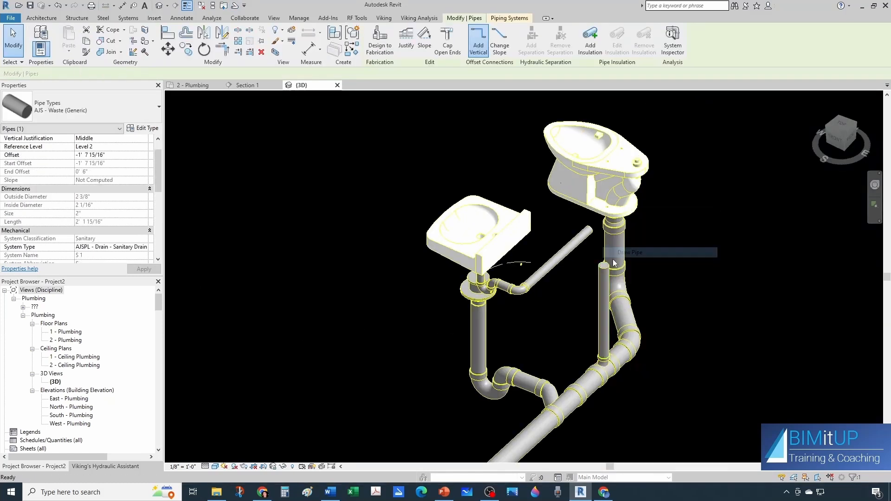
click(579, 258)
key(Escape)
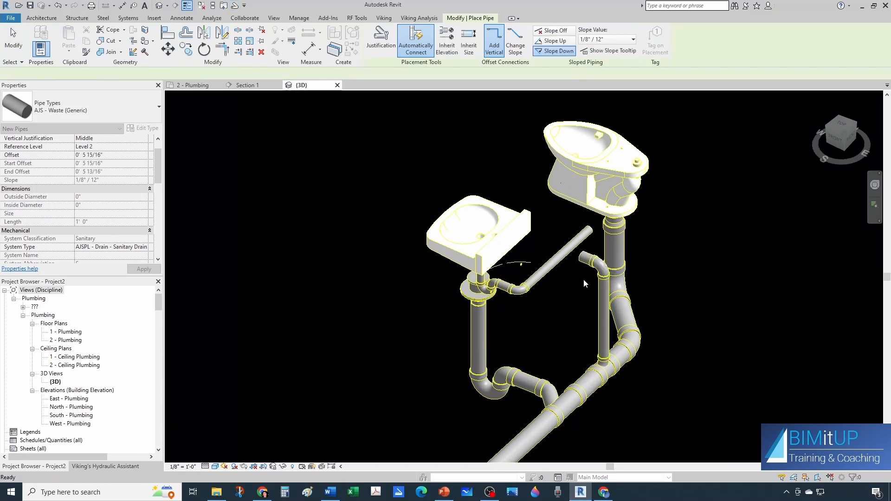
Convert the bend atop the vertical pipe to a sanitary tee and delete the short horizontal stub.
scroll(602, 273, up, 1)
click(602, 274)
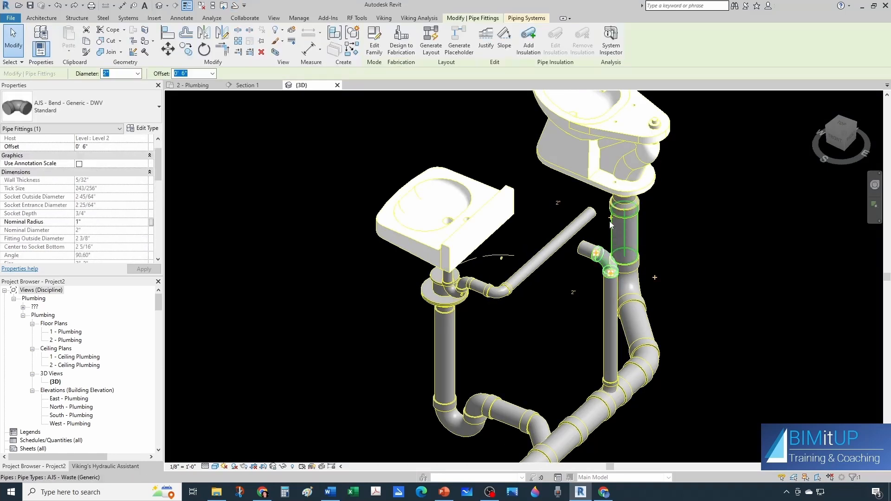
key(Escape)
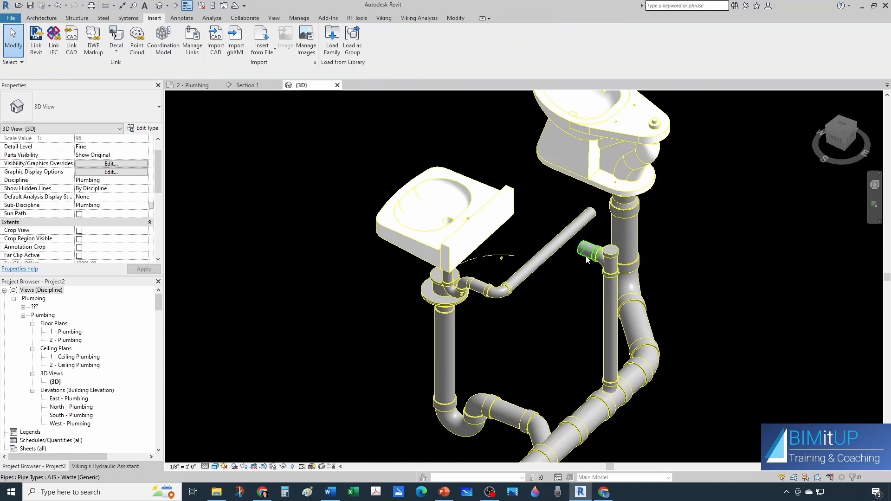
click(586, 259)
key(Delete)
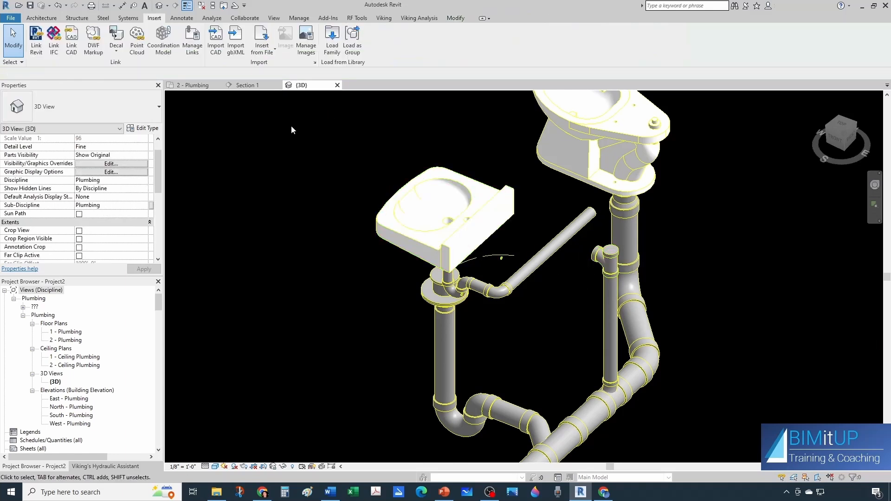
In Section 1, draw a 2" vertical pipe from the tee's upper opening to above the lavatory's waste pipe.
click(250, 85)
scroll(541, 280, up, 2)
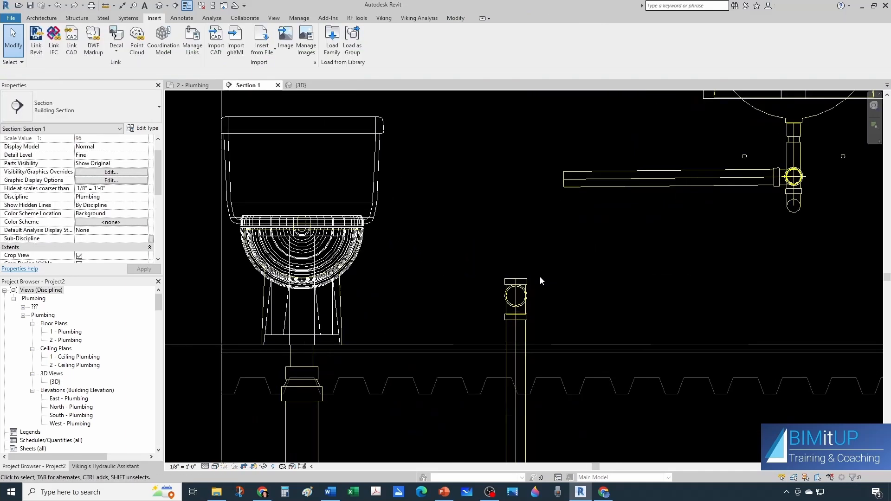
click(515, 283)
right_click(516, 279)
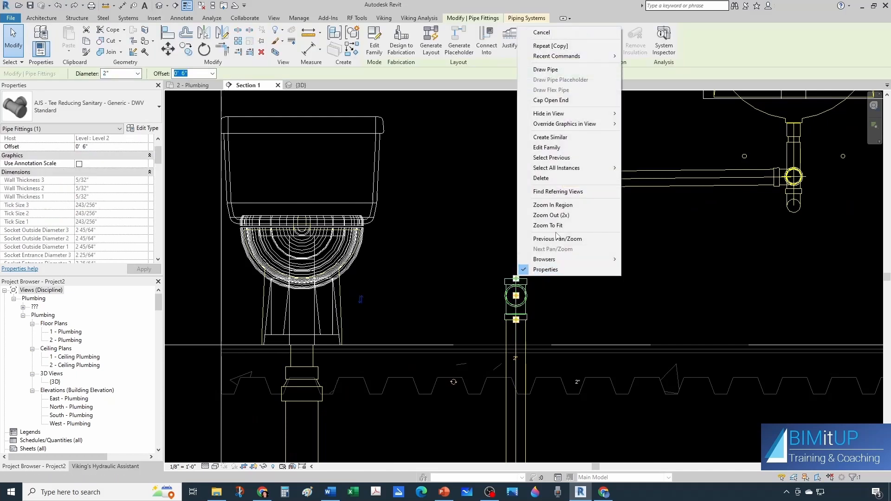
click(546, 69)
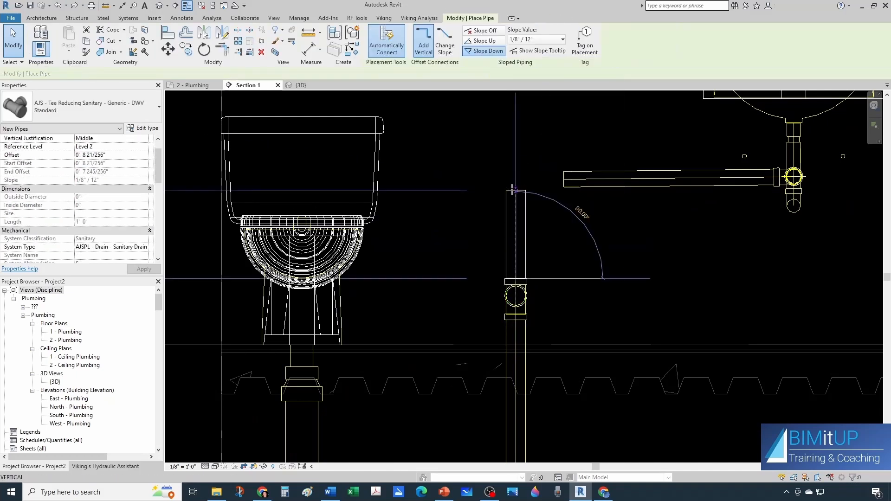
scroll(525, 155, down, 2)
scroll(526, 157, up, 1)
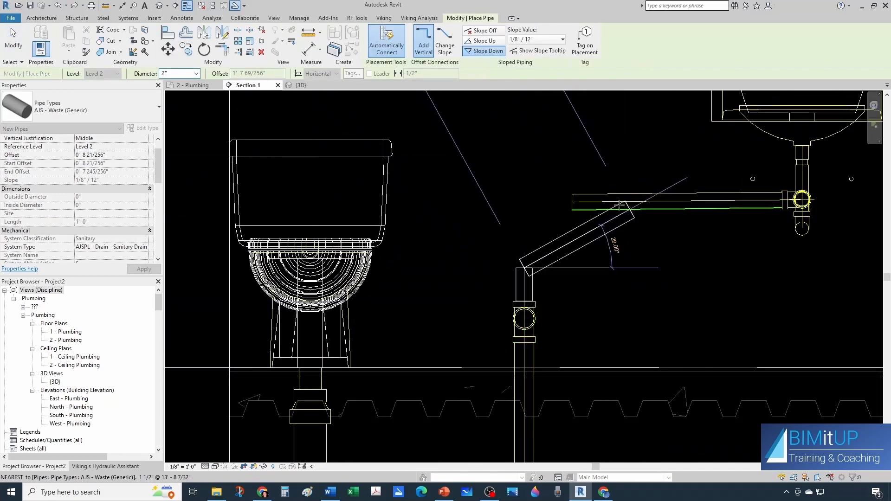
click(525, 149)
key(Escape)
key(Escape)
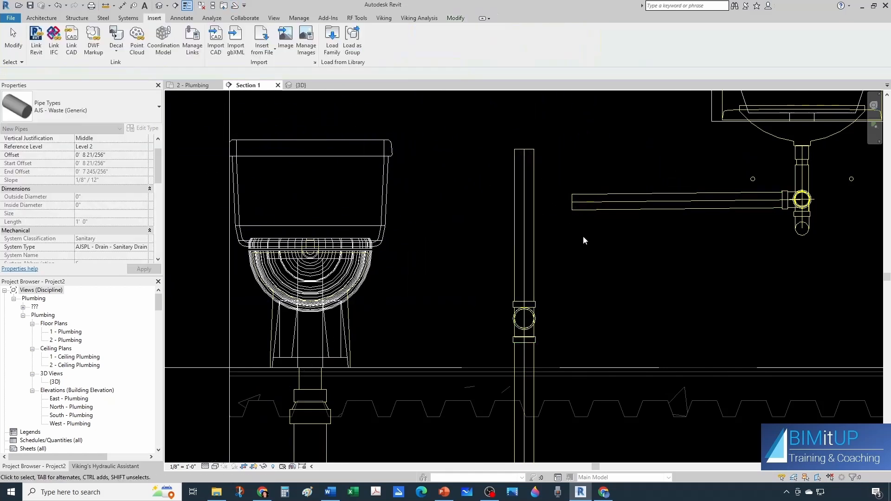
Extend the lavatory's waste pipe to the vertical 2" pipe with Trim/Extend so a sanitary tee joins them.
scroll(583, 237, up, 1)
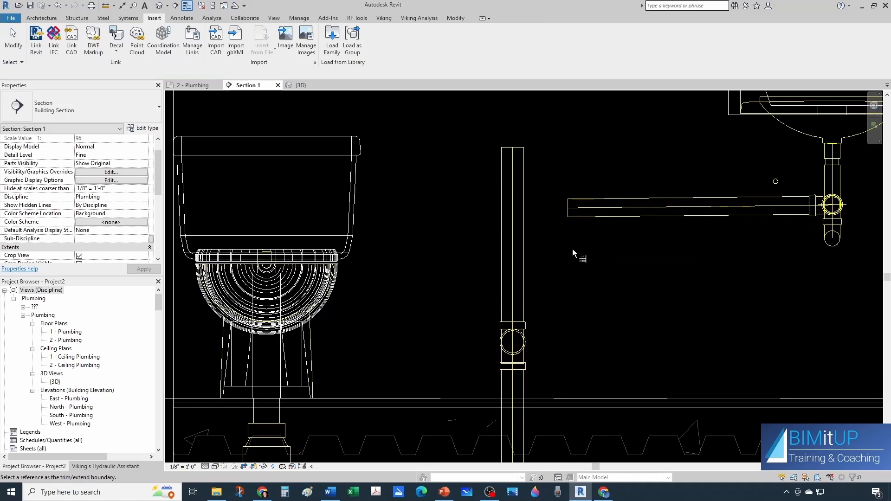
click(452, 23)
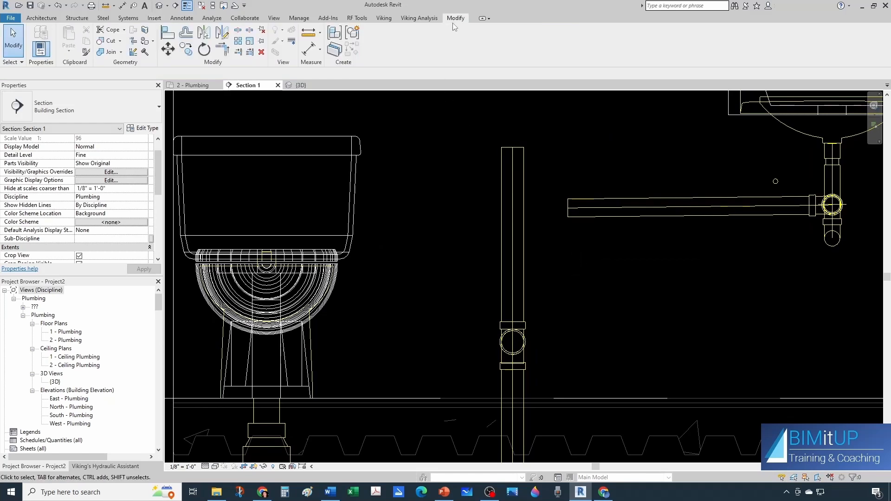
click(238, 52)
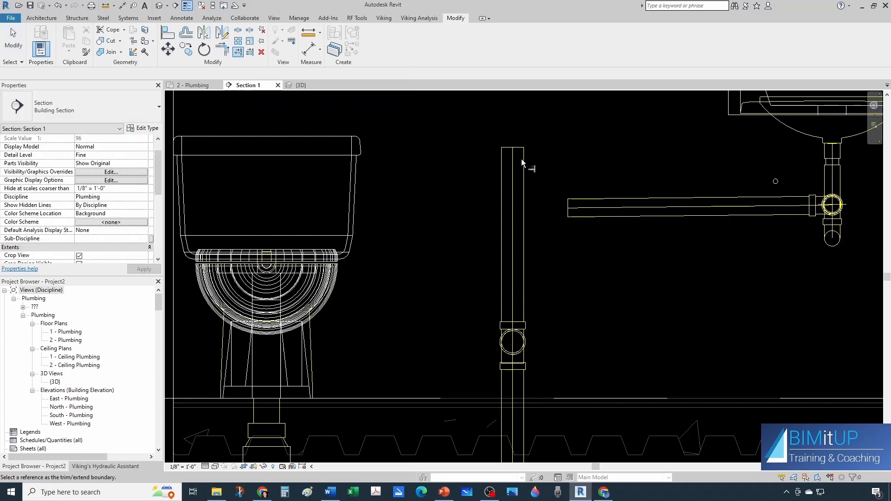
click(525, 194)
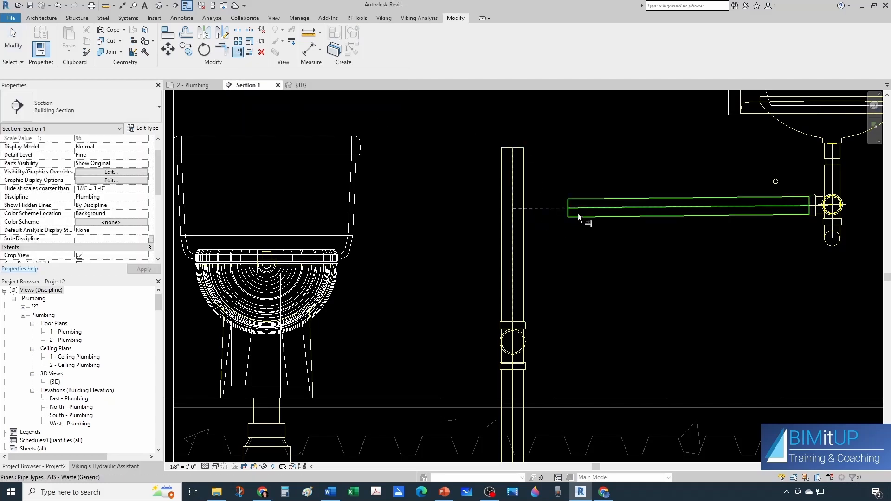
click(576, 233)
key(Escape)
key(Escape)
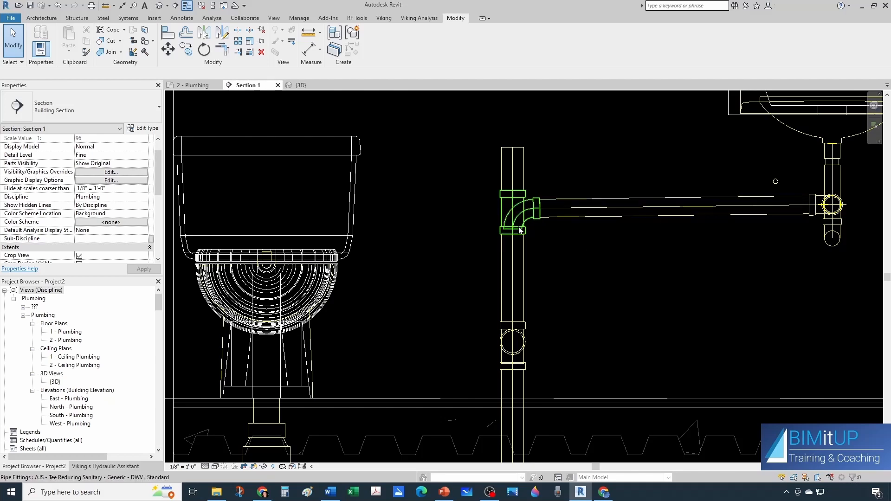
In Section 1, delete the short pipe standing above the lavatory's sanitary tee.
scroll(471, 217, down, 2)
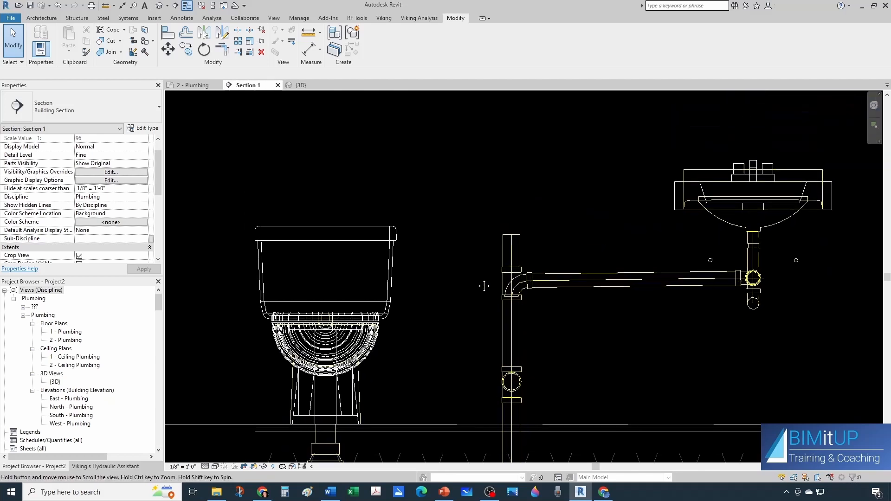
click(502, 259)
key(Delete)
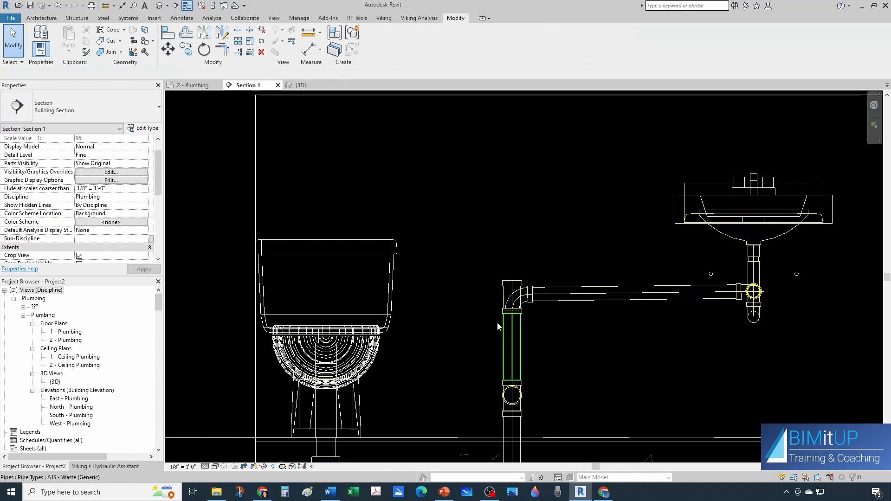
Copy the vertical waste pipe below the tee straight up, placing the copy just above the tee.
click(502, 327)
click(185, 49)
click(464, 359)
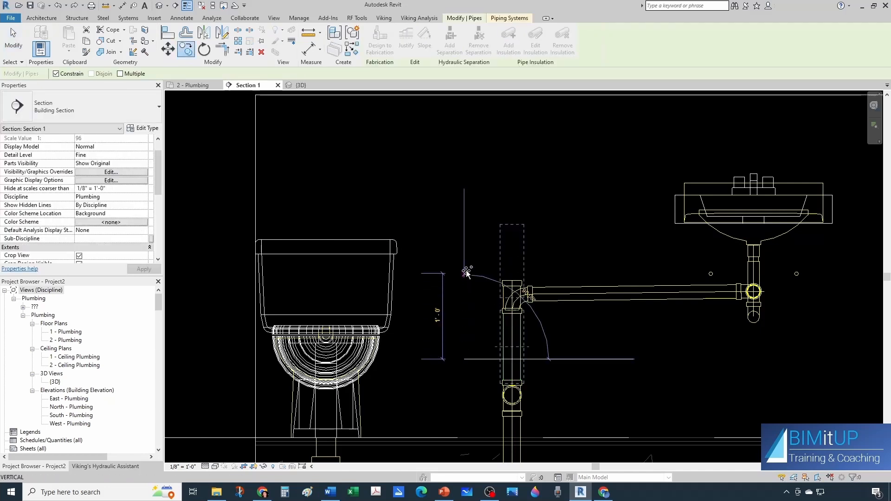
click(460, 236)
key(Escape)
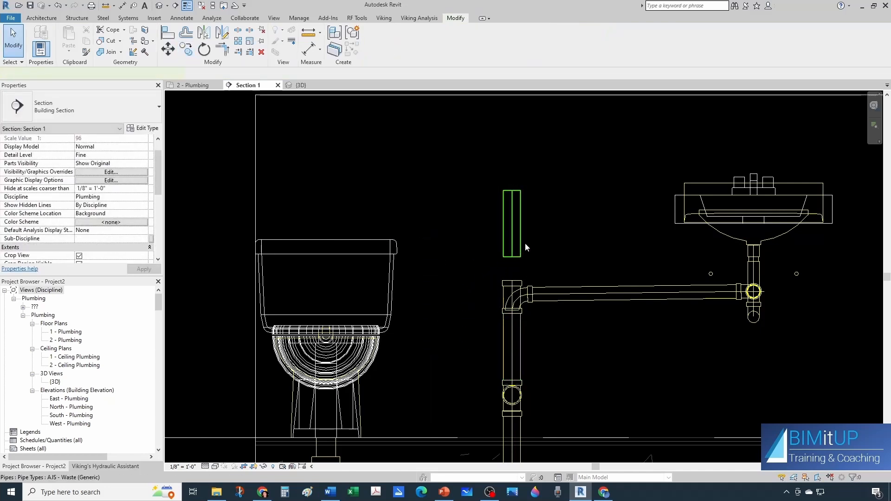
Change the copied pipe's type to AJS - Vent (Generic) and its system type to AJSPL - Drain - Sanitary Vent.
click(525, 244)
click(86, 117)
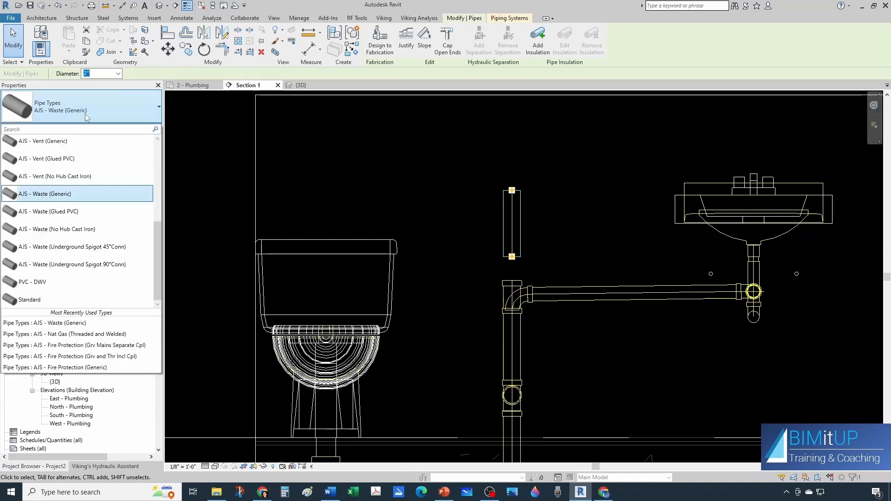
scroll(61, 213, up, 1)
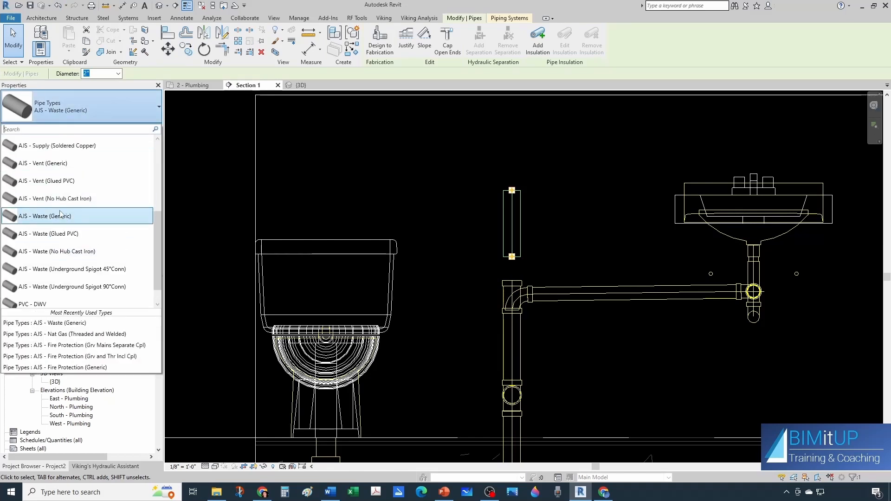
click(43, 165)
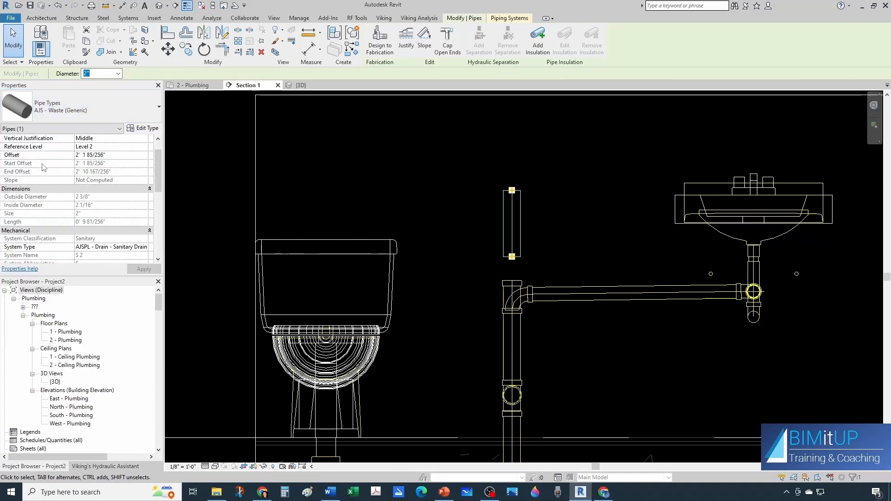
scroll(138, 217, down, 1)
click(142, 222)
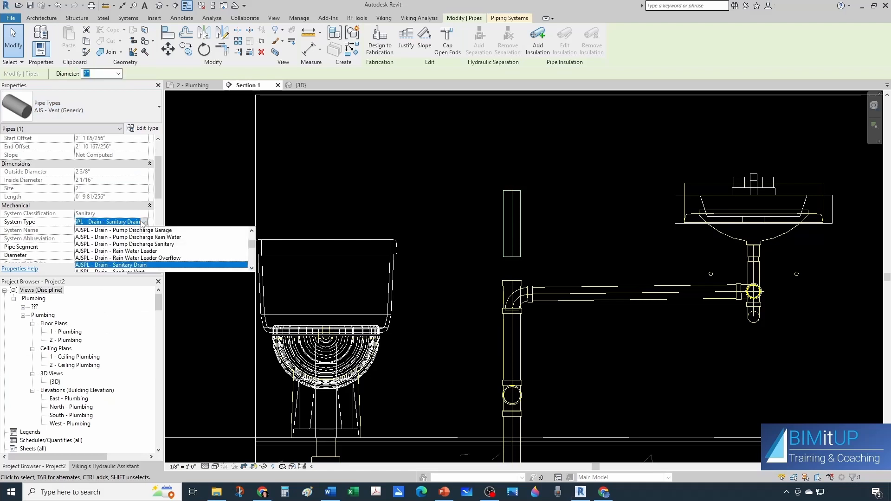
click(121, 252)
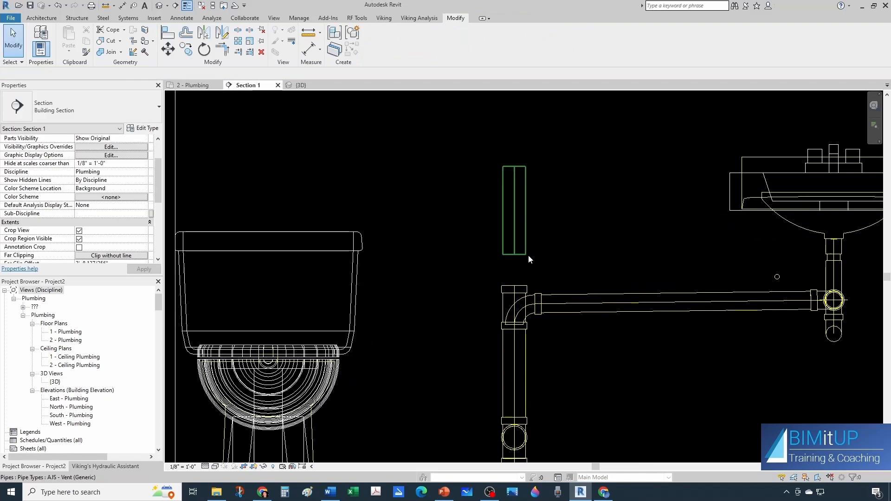
Extend the vent pipe's lower end down to the tee's upper opening so they connect.
scroll(518, 258, up, 2)
click(513, 252)
drag(514, 253, 513, 293)
drag(569, 294, 568, 293)
key(Escape)
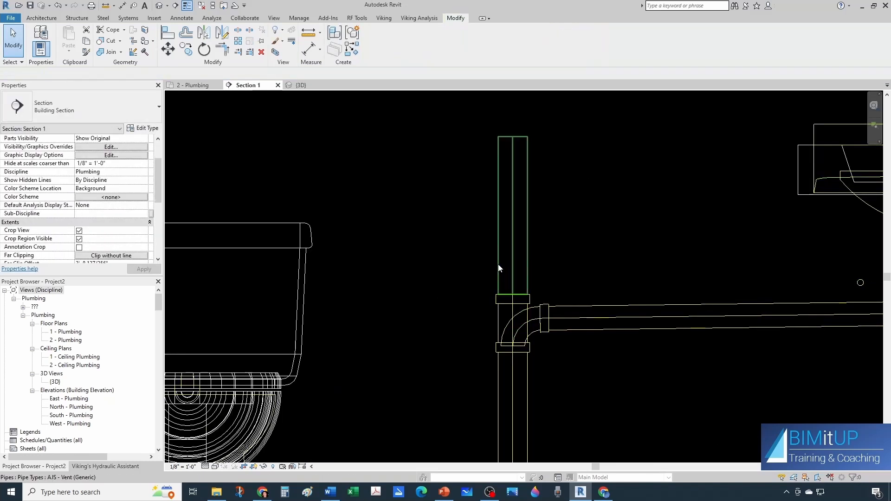
In the 3D view, continue the 2" vent from its top end to a 10' offset, ending in an unsloped horizontal run about 1'-7" long.
scroll(521, 260, down, 4)
middle_drag(521, 258, 482, 295)
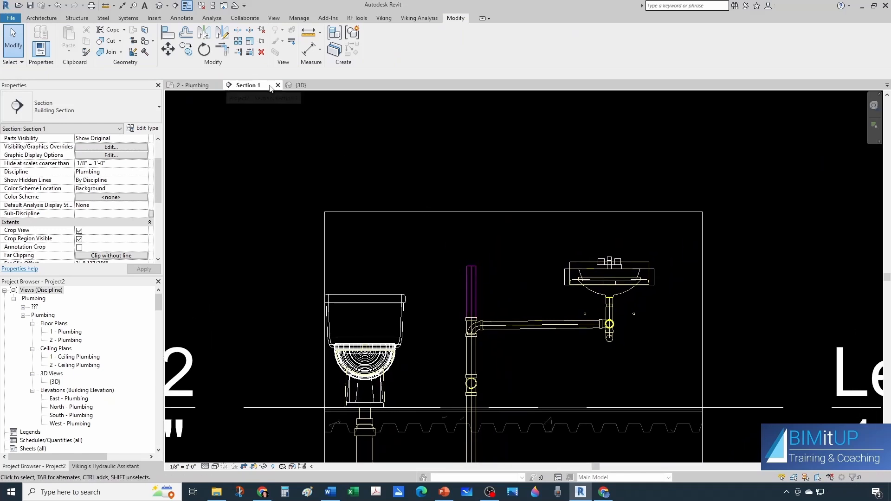
click(300, 85)
scroll(503, 290, up, 2)
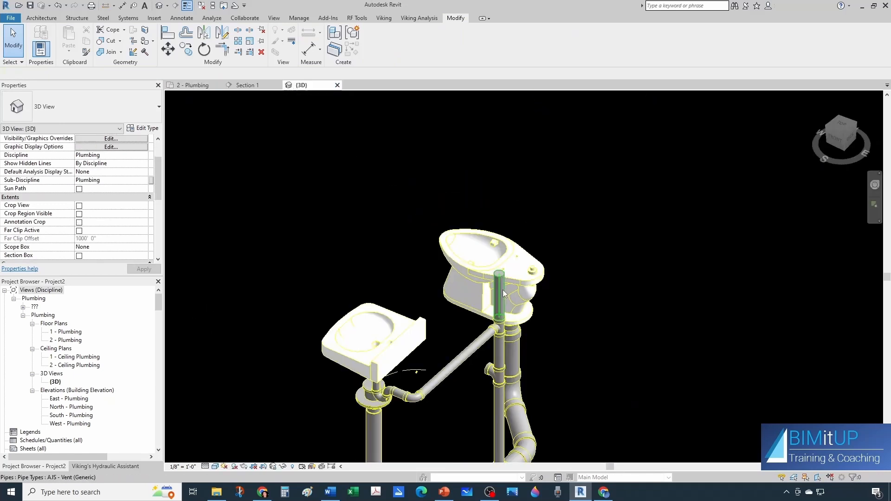
click(500, 277)
right_click(500, 279)
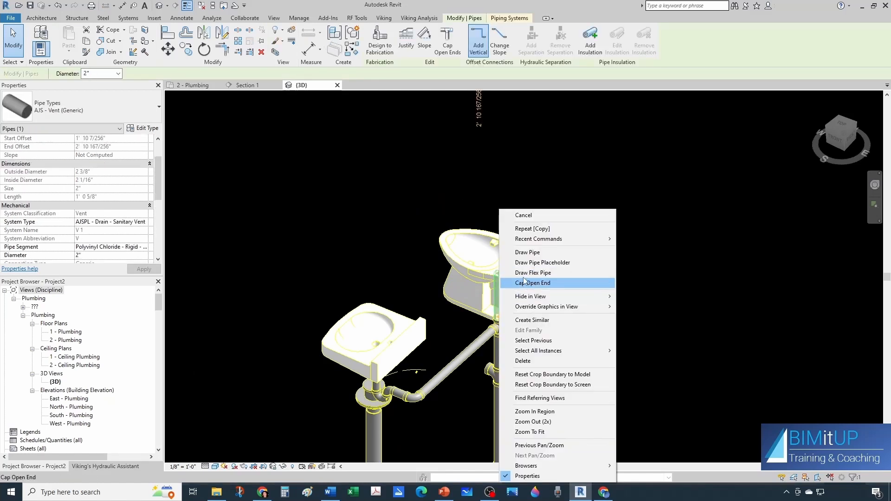
click(525, 253)
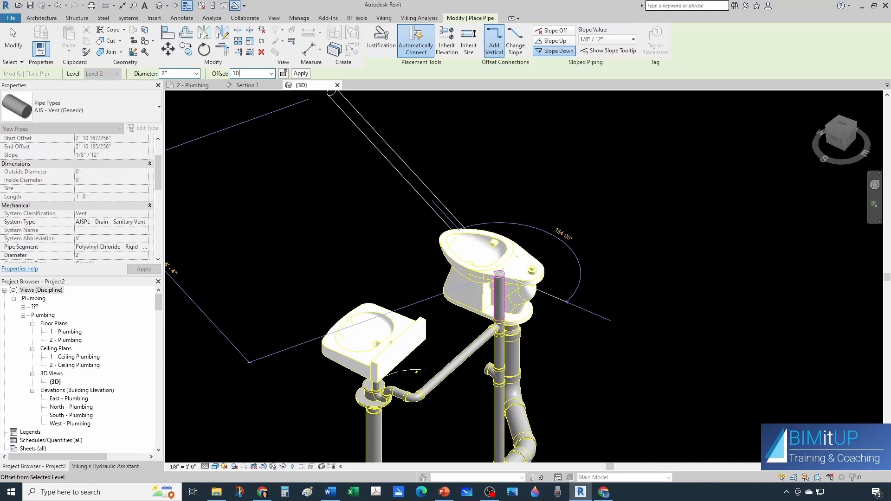
text(10)
key(Return)
scroll(604, 288, down, 3)
middle_drag(600, 196, 589, 316)
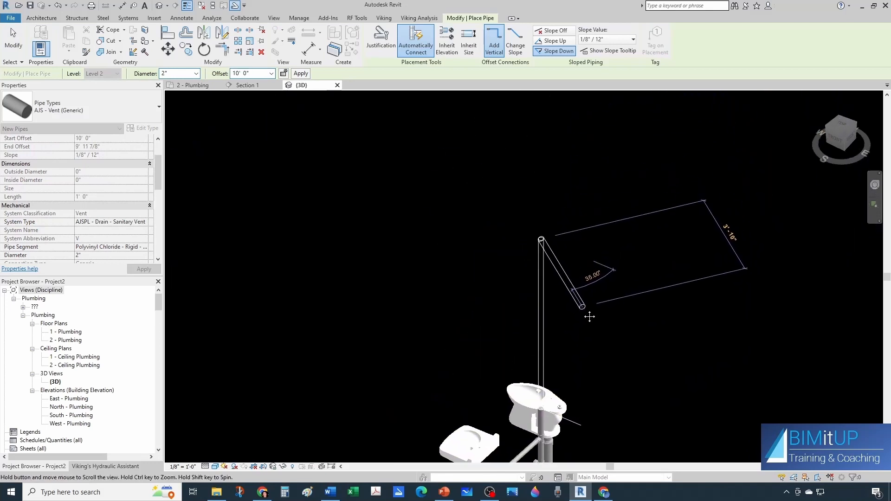
click(555, 32)
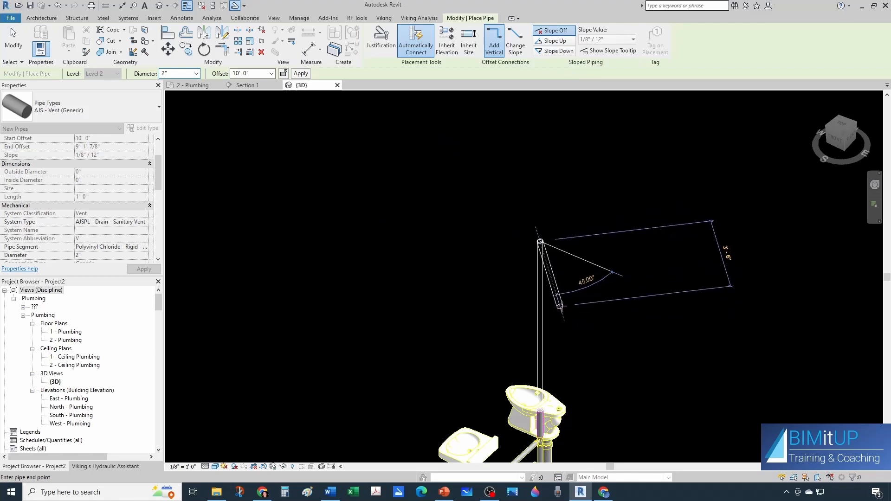
scroll(566, 263, up, 1)
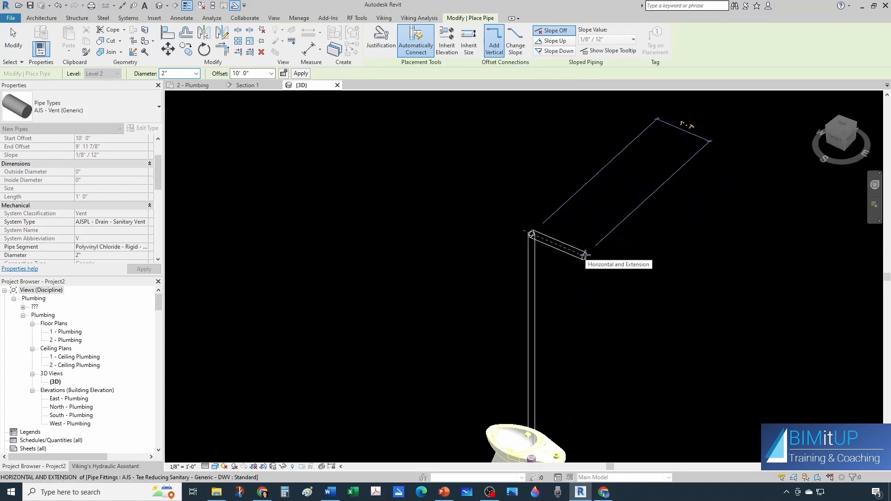
click(585, 254)
key(Escape)
key(Escape)
scroll(544, 270, down, 1)
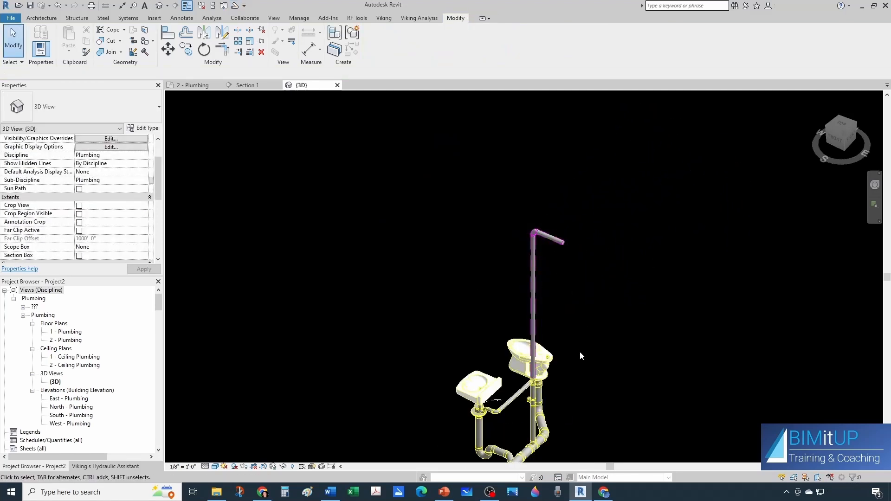
shift+middle_drag(580, 353, 492, 341)
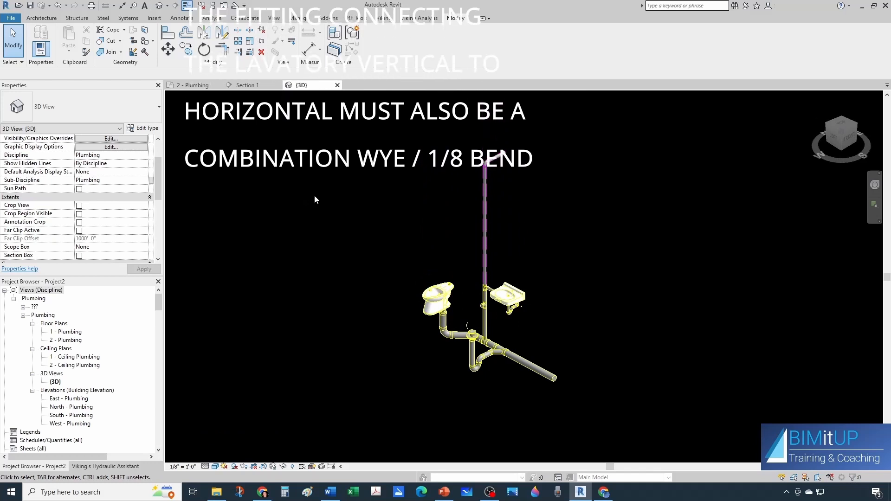
In the 2 - Plumbing floor plan, move the Section 1 line west, clear of the restroom fixtures.
key(ctrl+Tab)
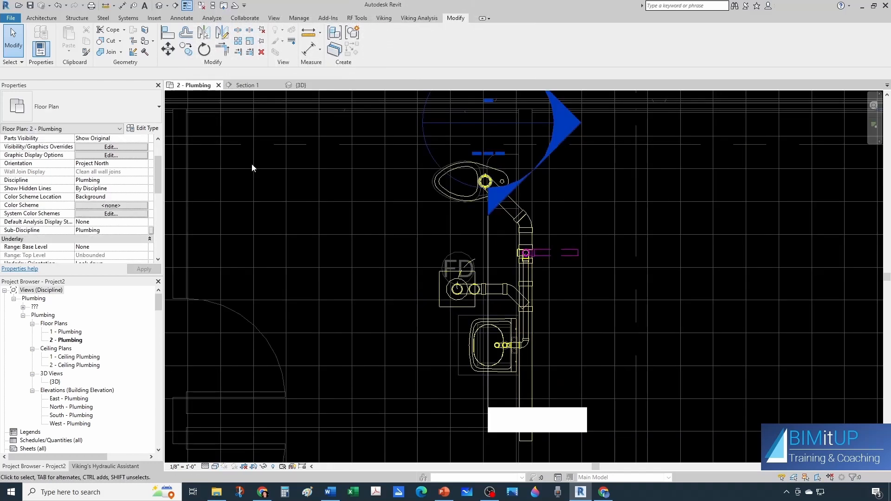
scroll(451, 259, down, 3)
click(477, 261)
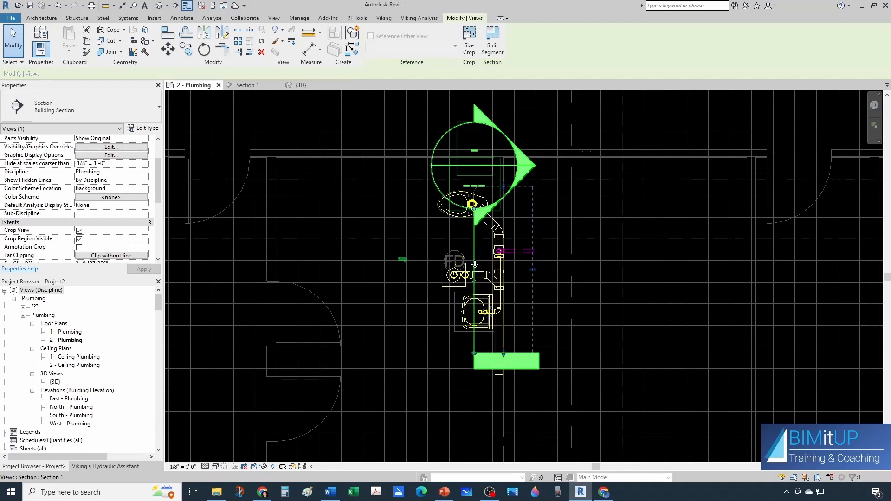
drag(477, 263, 327, 272)
click(348, 260)
scroll(491, 194, up, 1)
Start a pipe from the water closet's 1" cold-water connector and set its type to AJS - Supply (Generic).
scroll(490, 193, up, 4)
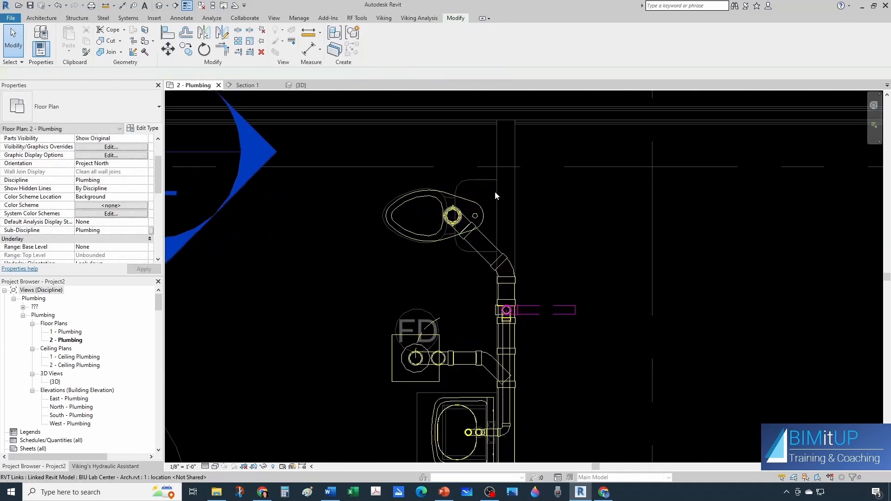
click(366, 212)
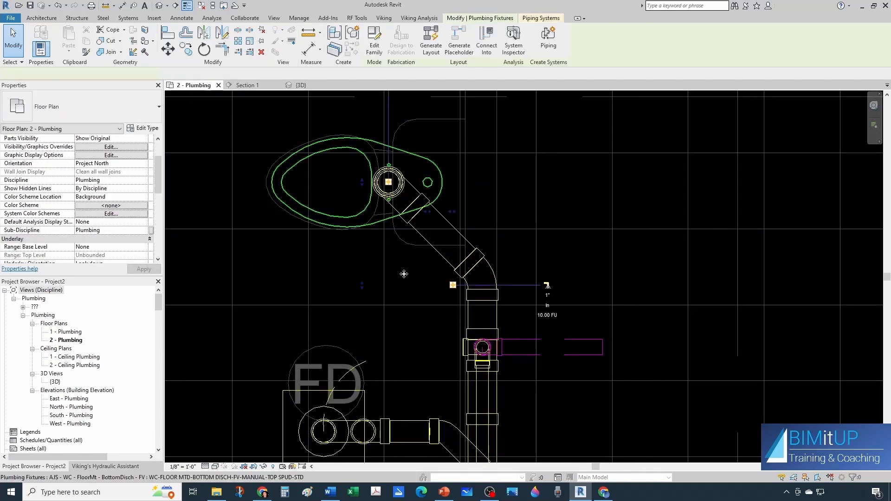
scroll(417, 293, down, 2)
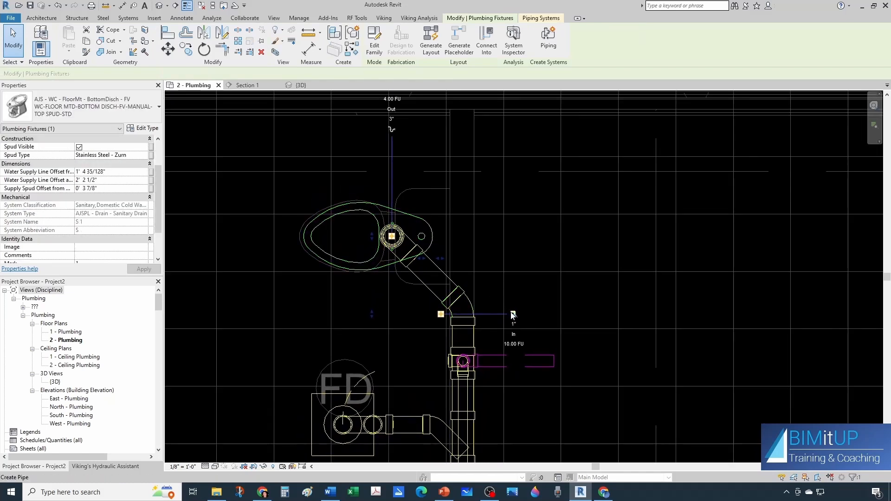
scroll(385, 131, up, 1)
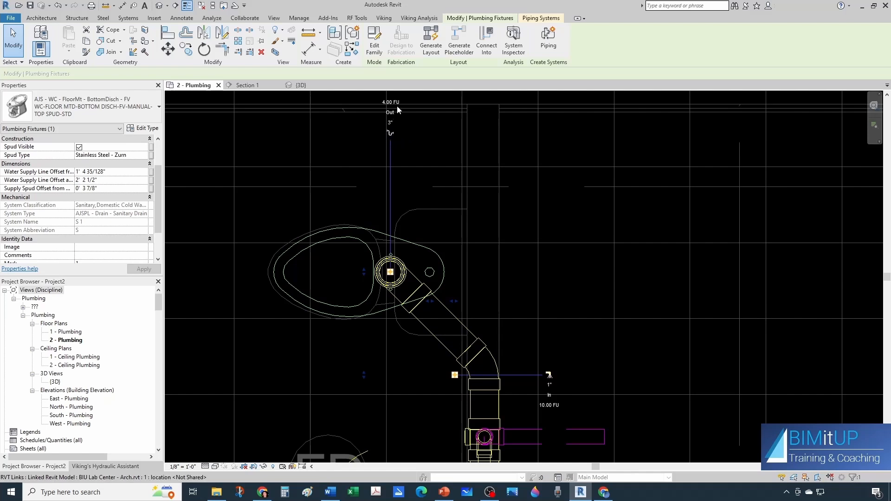
scroll(559, 373, up, 1)
middle_drag(559, 373, 573, 340)
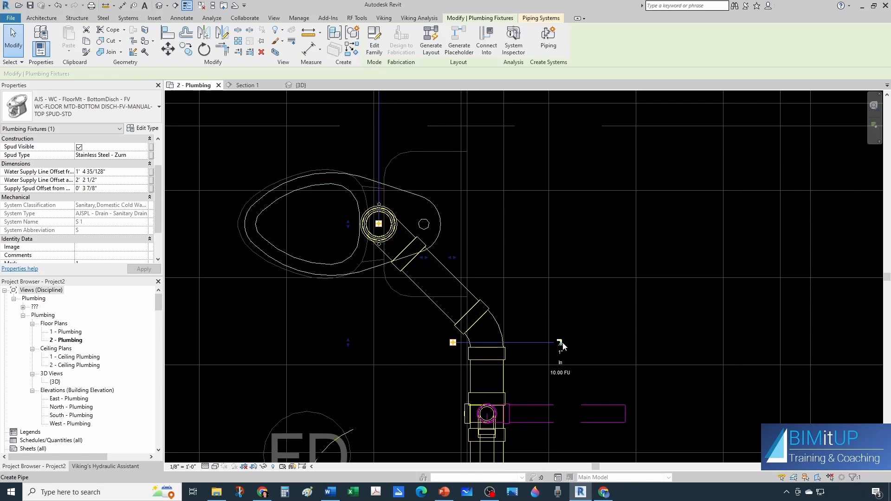
scroll(566, 354, up, 1)
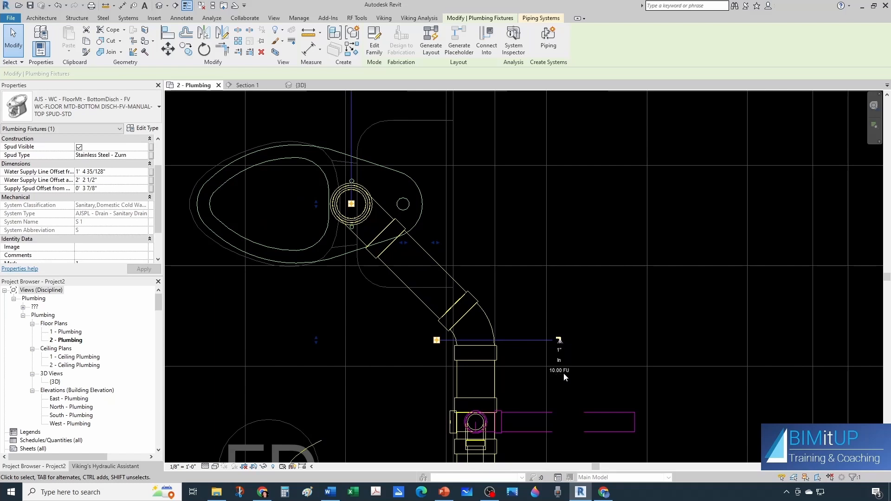
click(559, 342)
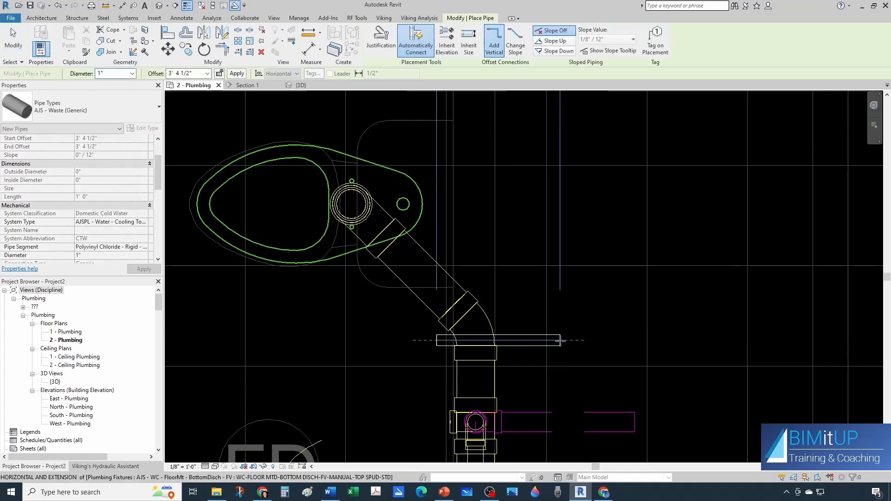
click(41, 116)
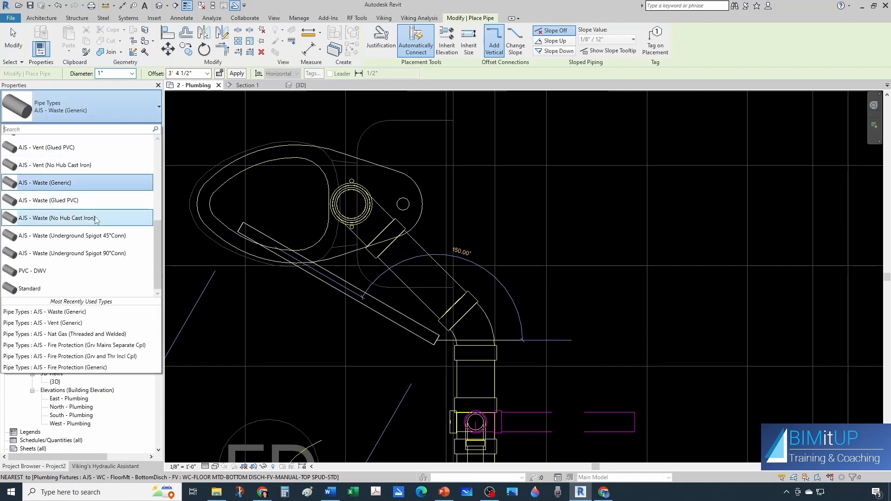
scroll(88, 234, up, 2)
scroll(88, 234, down, 2)
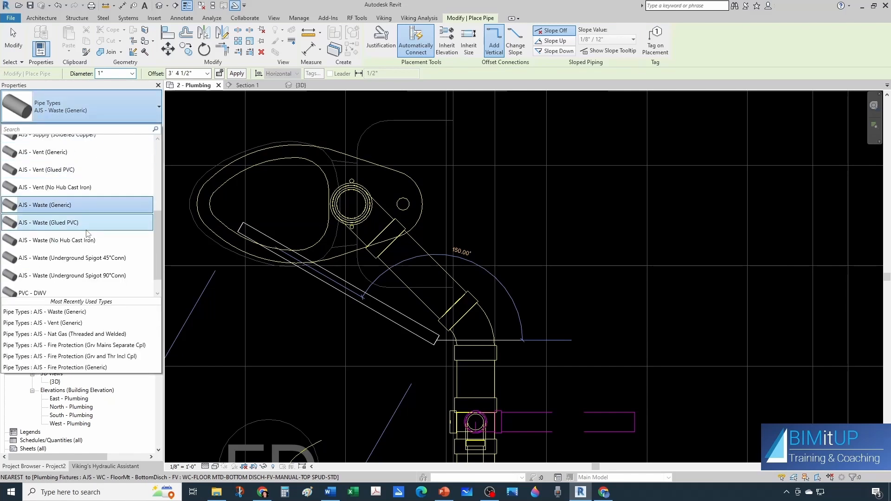
scroll(86, 235, up, 3)
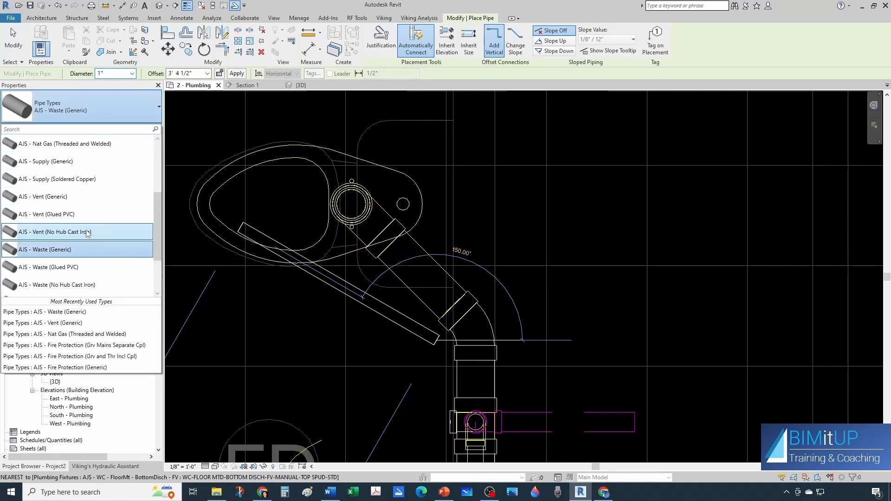
click(54, 166)
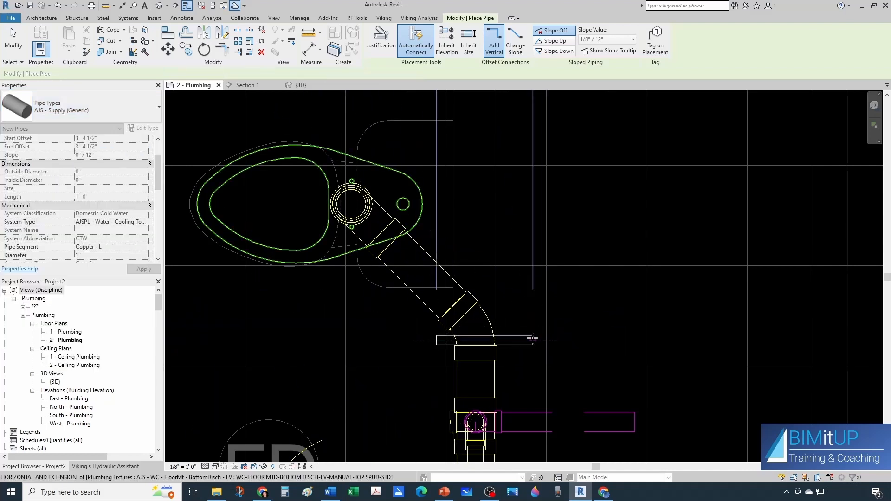
Draw the 1" supply pipe straight east from the water closet connector, about 1'-0 1/2" long, and select it.
scroll(535, 336, up, 3)
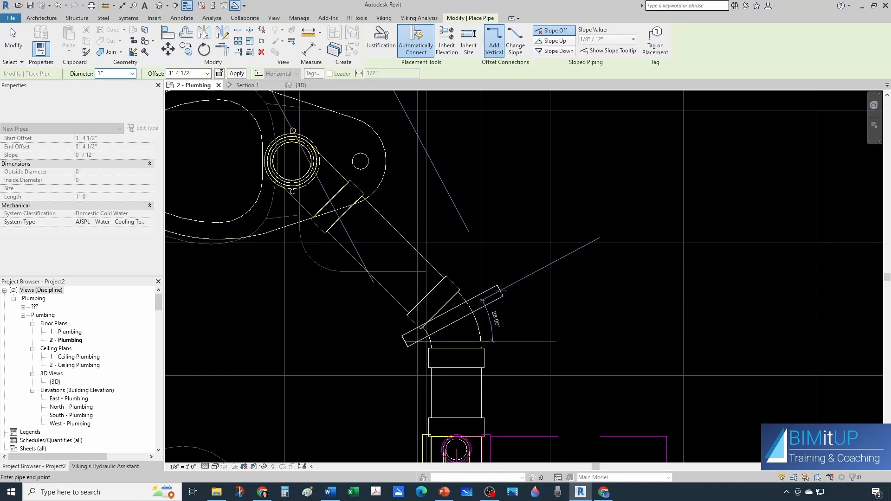
click(542, 341)
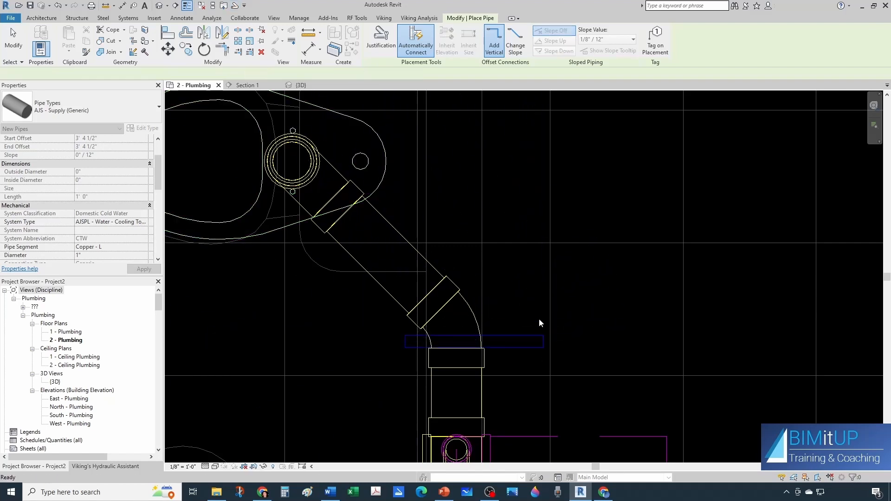
key(Escape)
key(Escape)
click(528, 337)
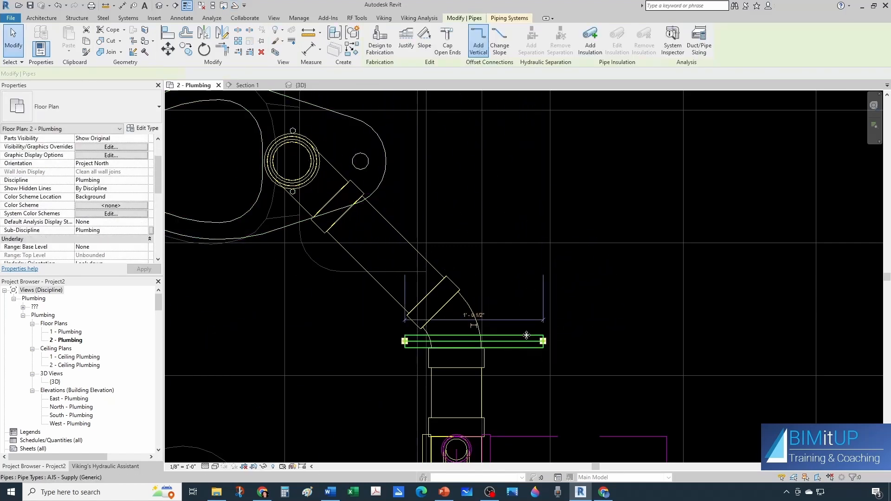
Set the water closet supply pipe's system type to AJSPL - Water - Domestic Cold Water.
click(147, 223)
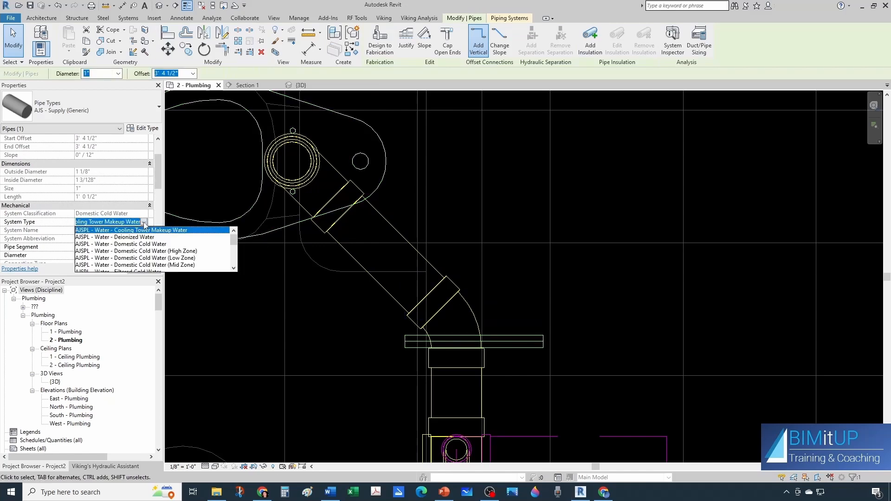
click(135, 244)
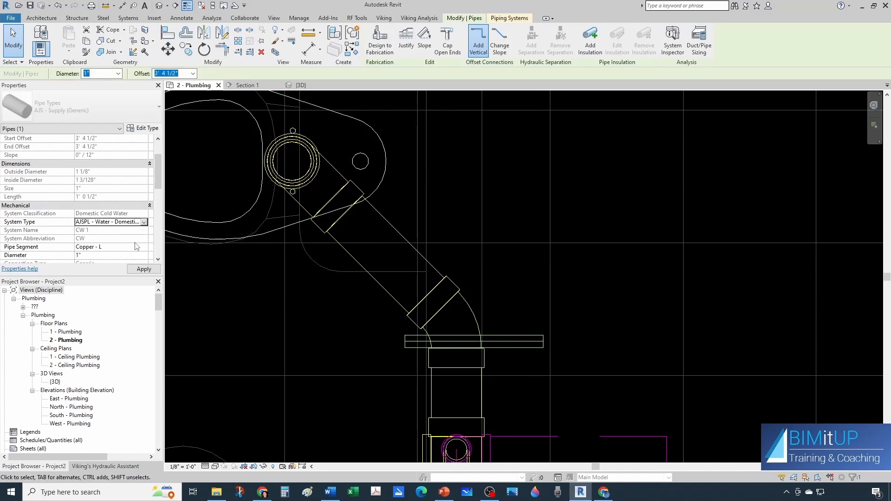
click(312, 330)
middle_drag(507, 279, 513, 243)
scroll(512, 243, down, 3)
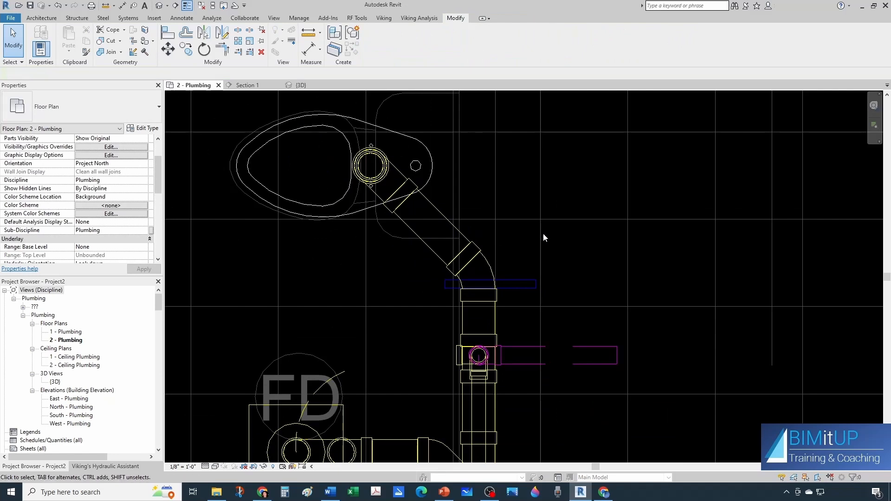
Continue the 1" cold-water pipe from its east end up to a 9' offset and straight south past the lavatory, about 4'-3" long.
scroll(513, 284, up, 2)
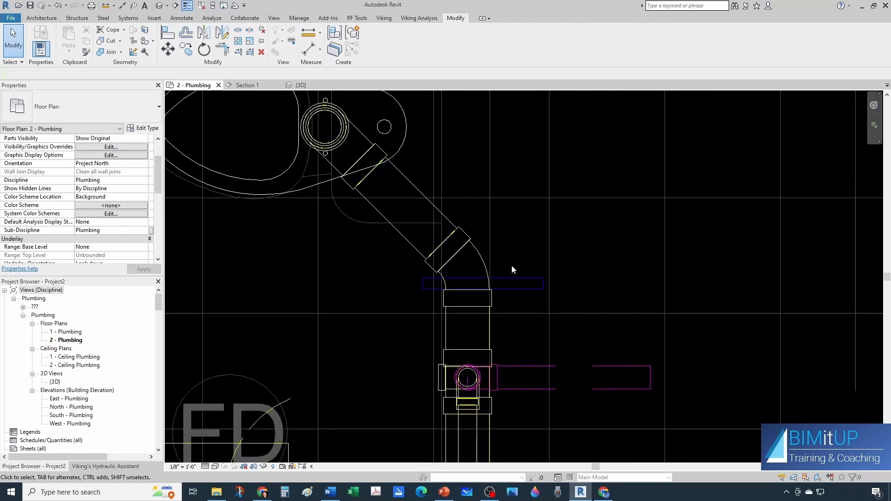
click(534, 285)
right_click(544, 283)
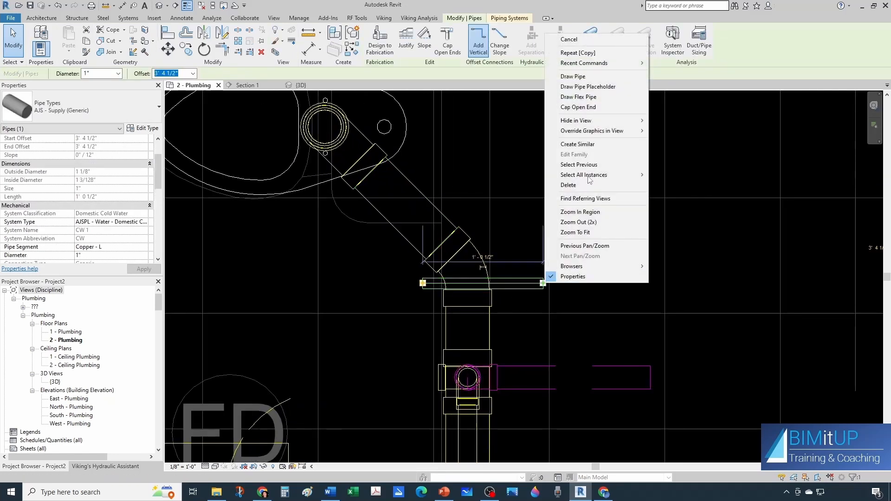
click(577, 76)
scroll(547, 106, down, 4)
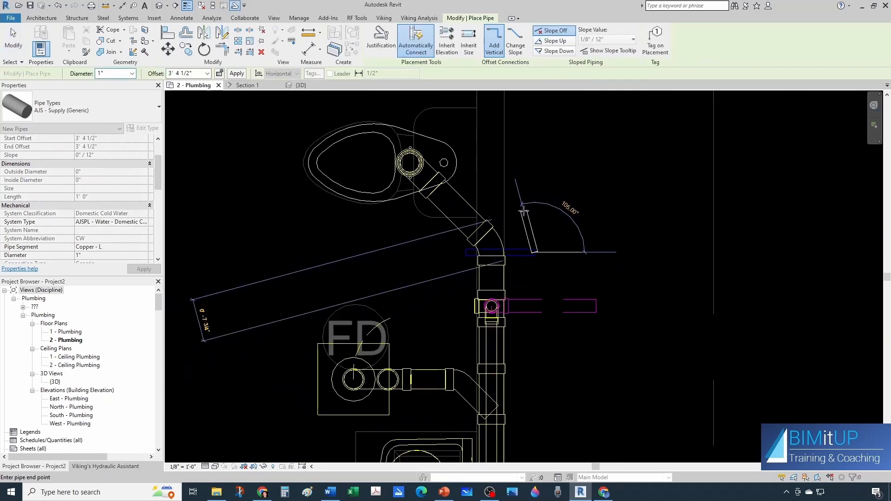
scroll(526, 190, up, 1)
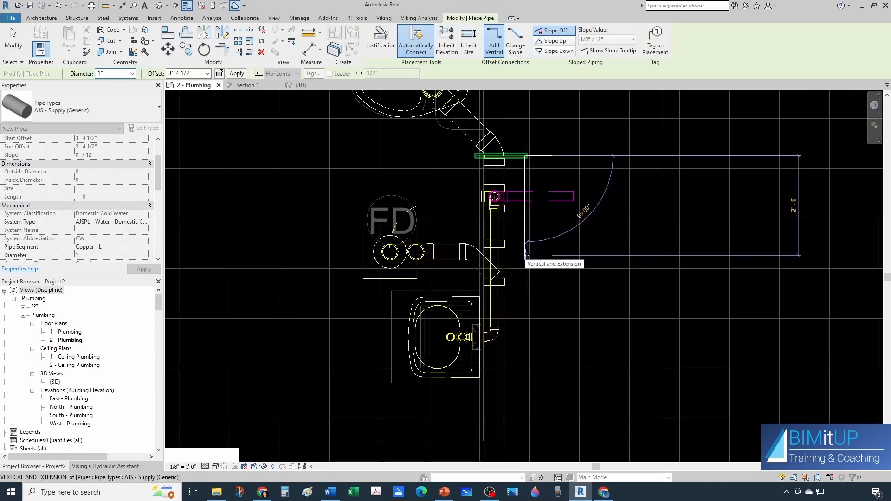
scroll(527, 253, down, 1)
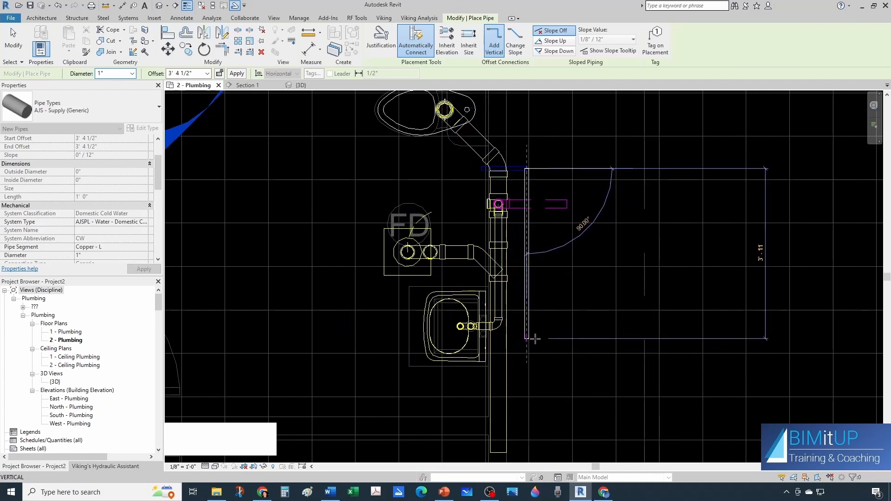
scroll(560, 297, down, 2)
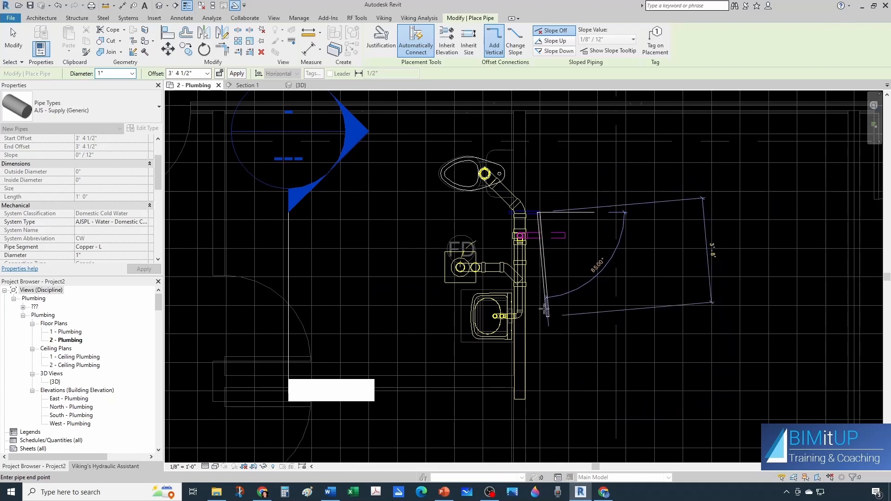
scroll(541, 303, up, 2)
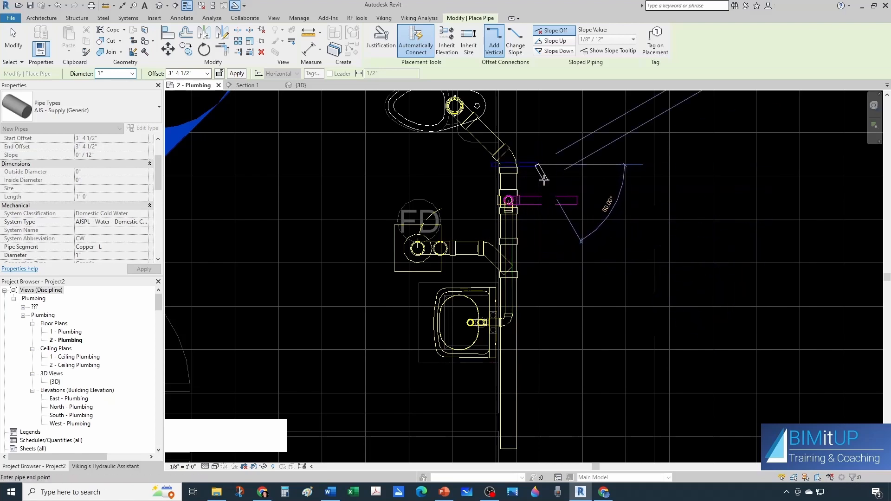
middle_drag(549, 200, 532, 330)
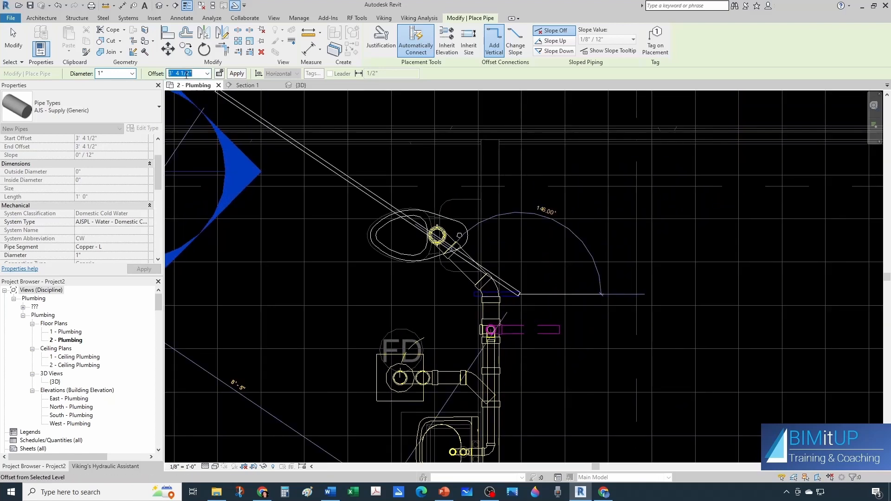
text(9)
key(Return)
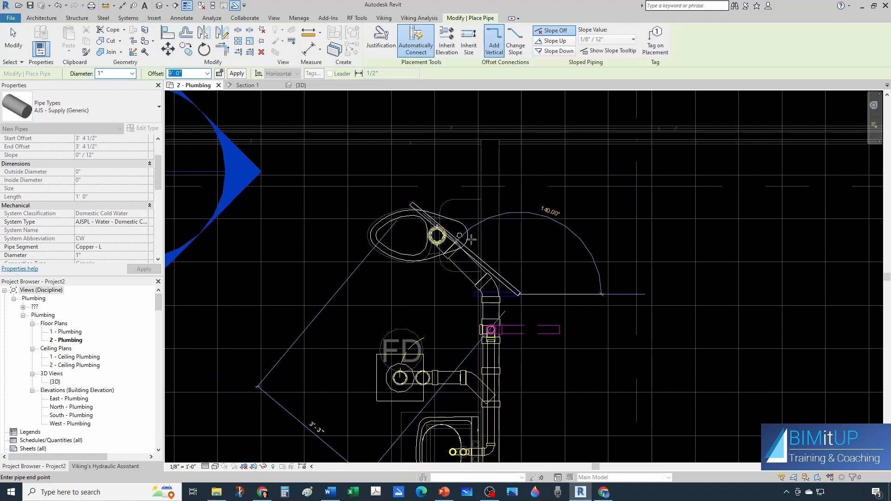
scroll(511, 347, down, 1)
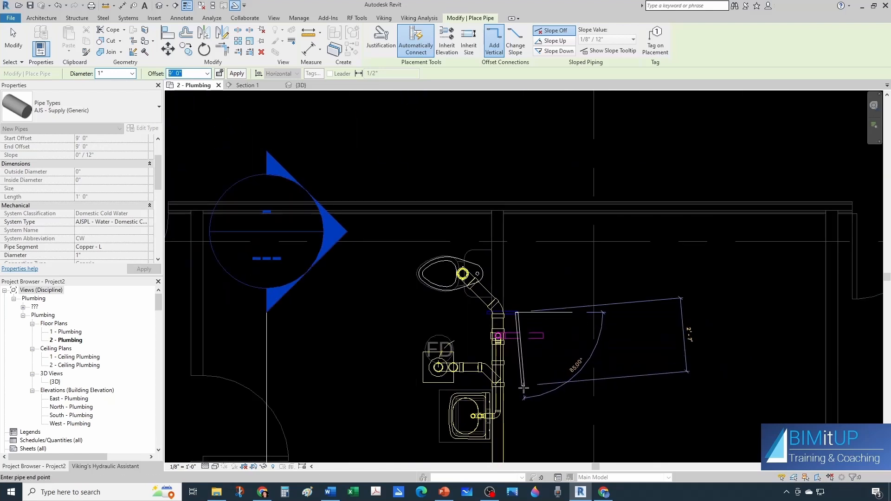
scroll(512, 347, up, 2)
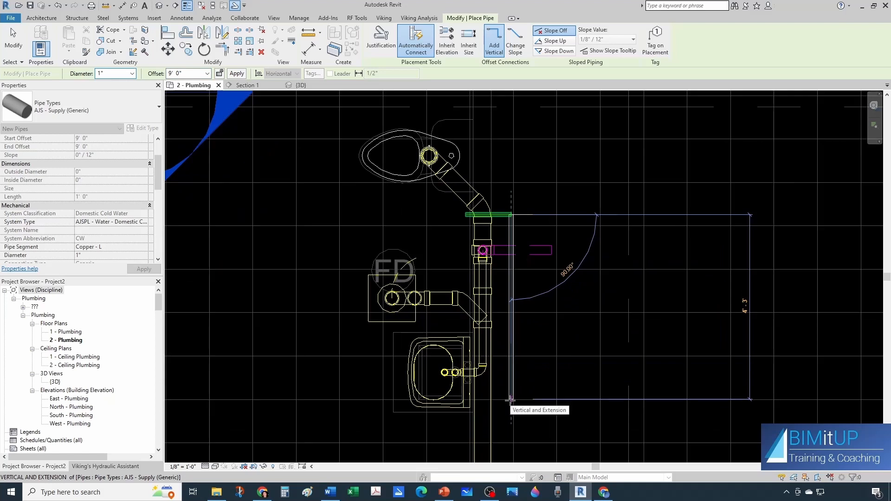
click(510, 400)
key(Escape)
key(Escape)
Draw a 1/2" pipe straight east from the lavatory's south cold-water connector, about 7 1/4" long.
middle_drag(502, 423, 503, 356)
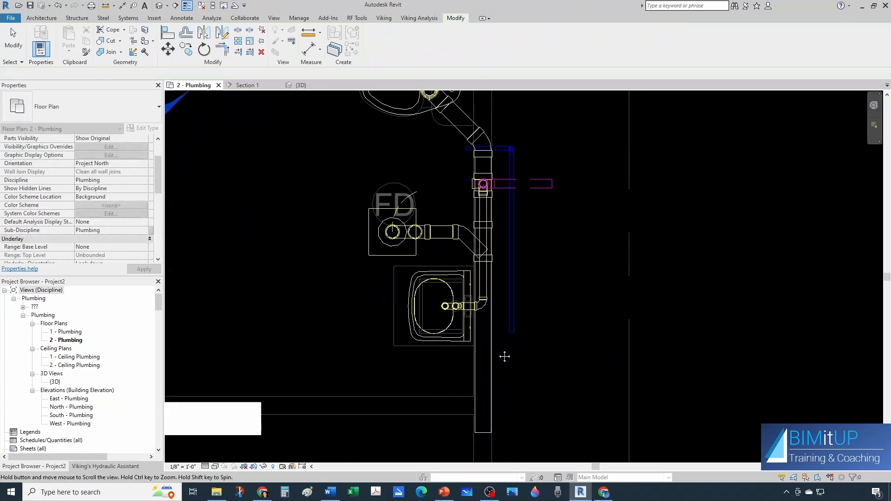
scroll(471, 351, up, 1)
scroll(471, 351, up, 1)
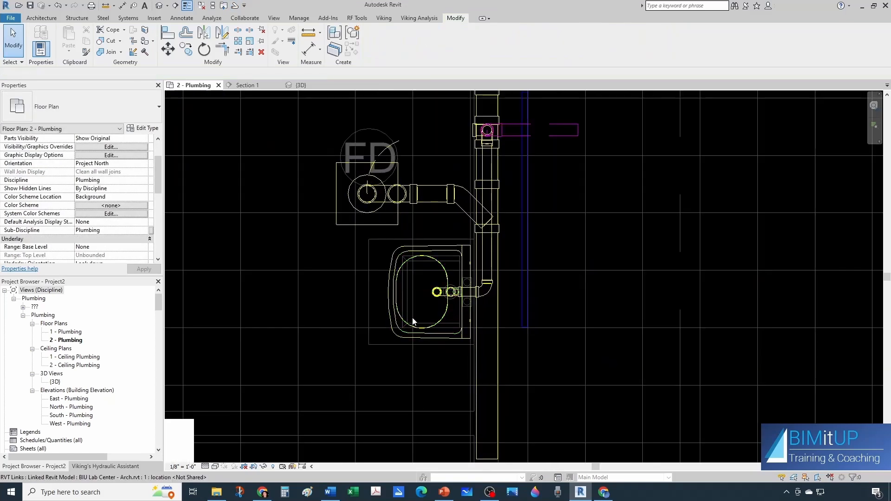
click(423, 341)
scroll(448, 343, up, 3)
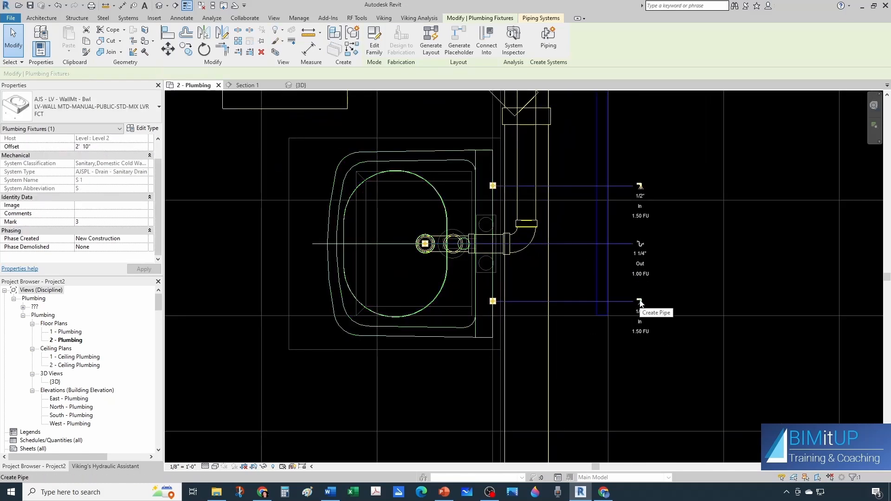
scroll(640, 306, up, 2)
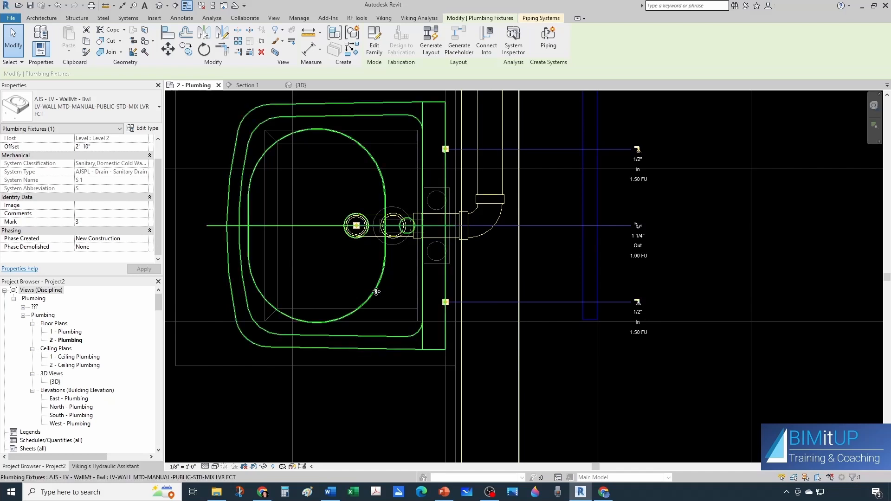
click(638, 302)
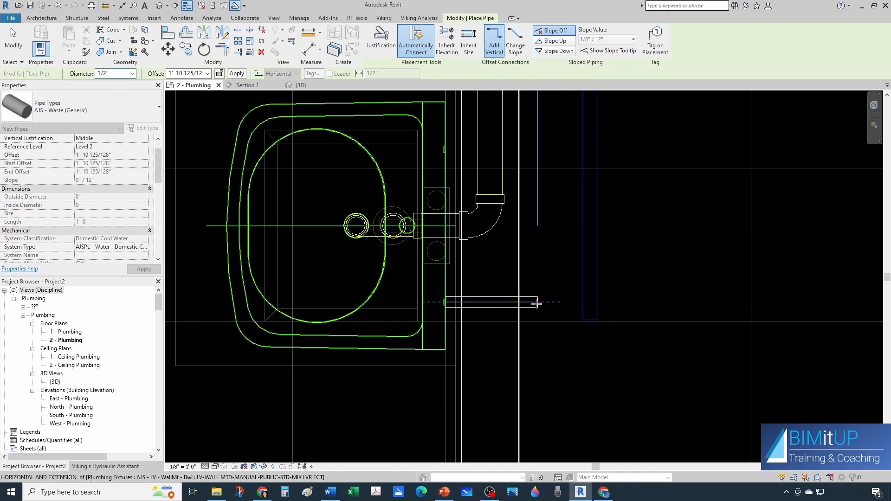
click(538, 302)
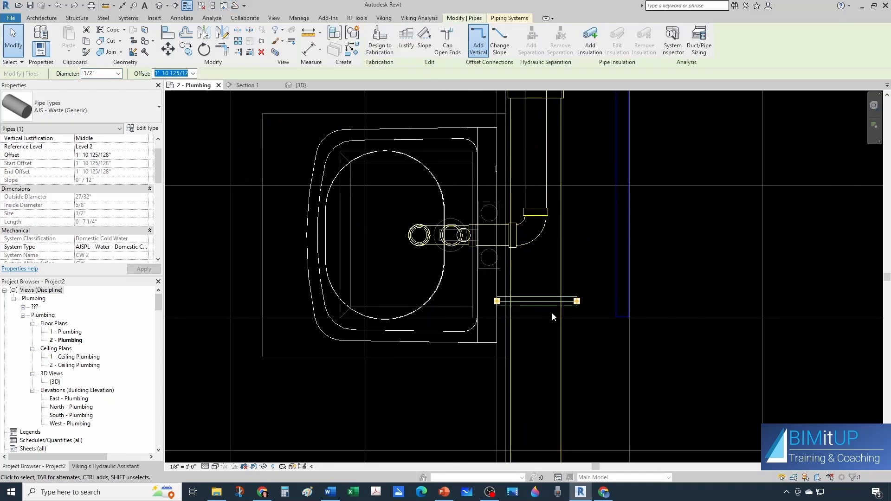
Change the lavatory's 1/2" cold-water pipe type to AJS - Supply (Generic).
scroll(552, 312, up, 1)
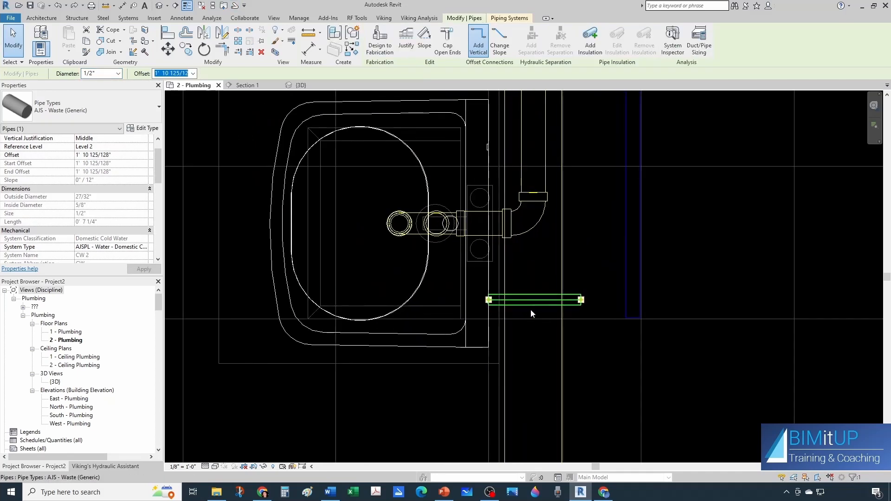
click(63, 114)
scroll(62, 220, up, 2)
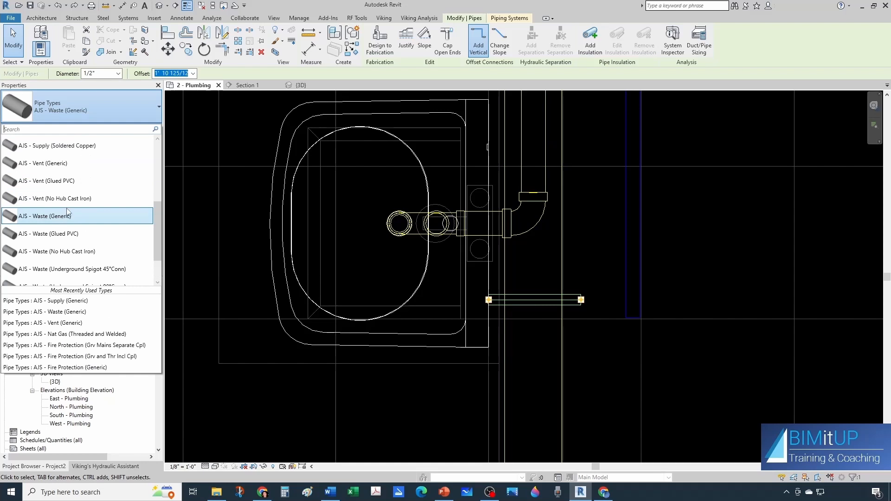
scroll(55, 147, up, 1)
click(53, 151)
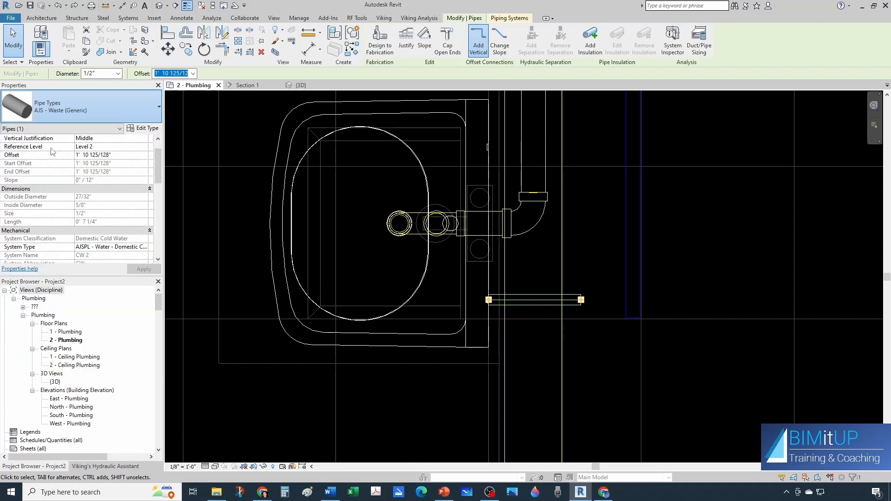
click(605, 303)
Extend the lavatory's cold-water pipe east to the centerline of the overhead supply pipe so the two connect.
scroll(603, 297, up, 4)
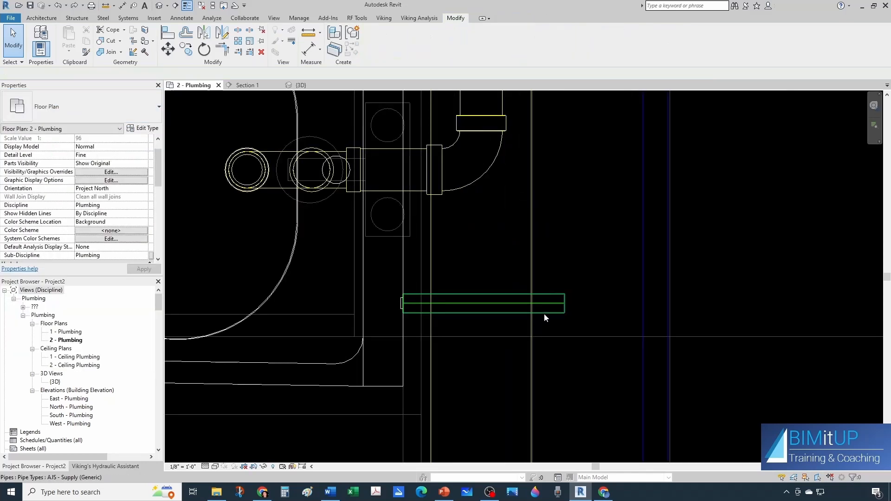
click(544, 313)
scroll(574, 312, up, 1)
click(563, 303)
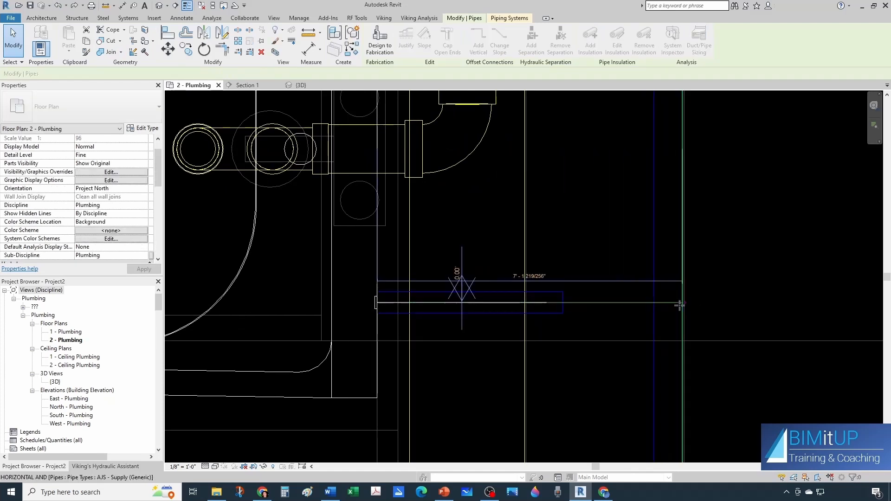
click(625, 337)
key(Escape)
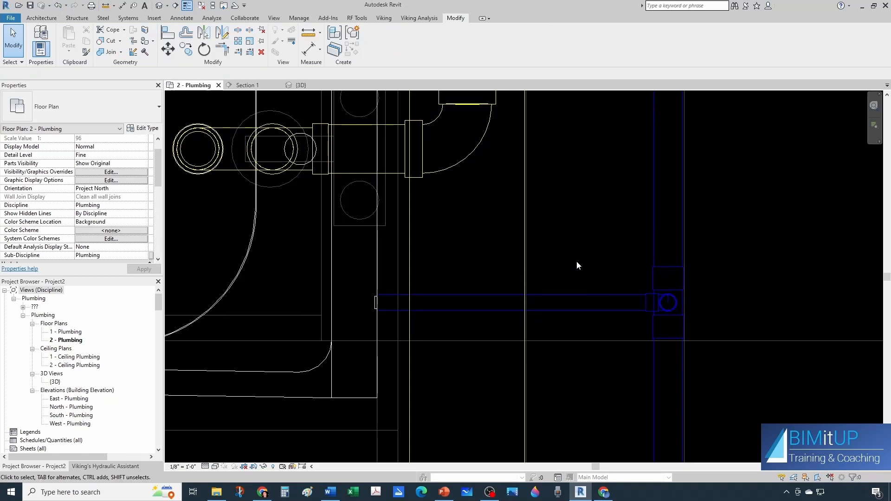
Tile the open views and examine the fixtures' cold-water connections from several angles in the 3D view.
key(w)
key(t)
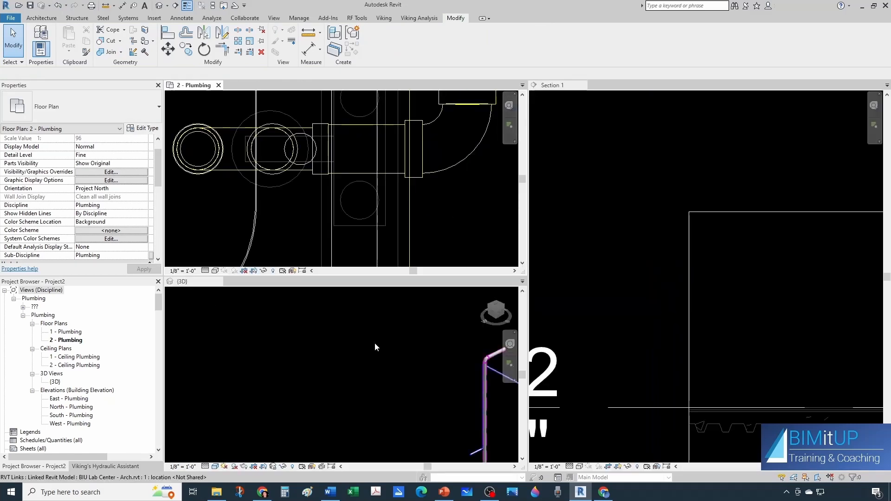
click(364, 332)
scroll(439, 424, up, 3)
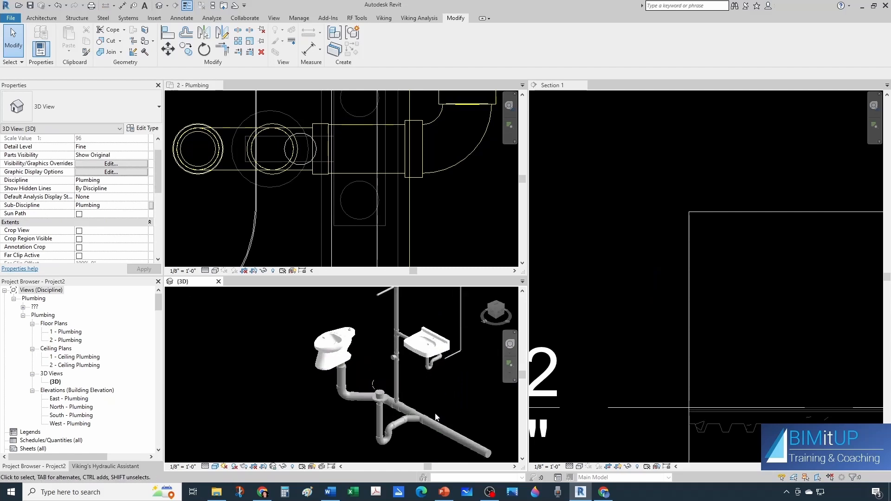
middle_drag(435, 414, 377, 383)
scroll(405, 414, down, 2)
shift+middle_drag(369, 342, 370, 379)
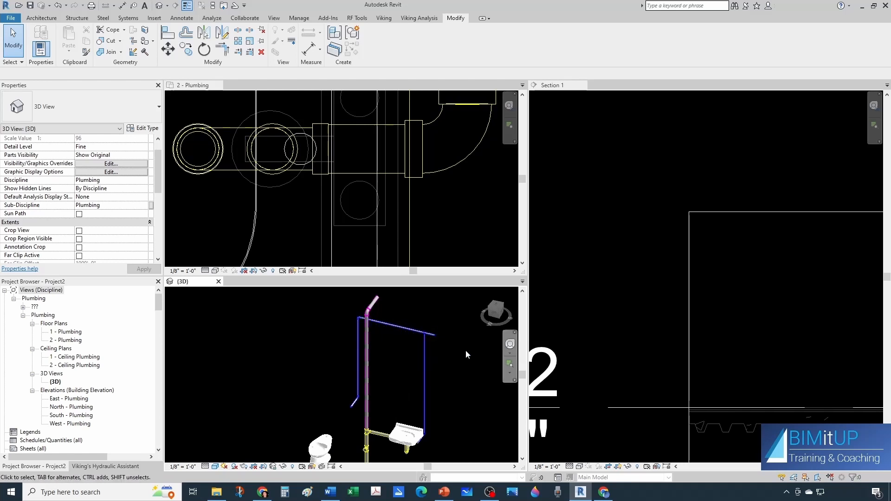
scroll(385, 346, down, 2)
middle_drag(390, 434, 373, 437)
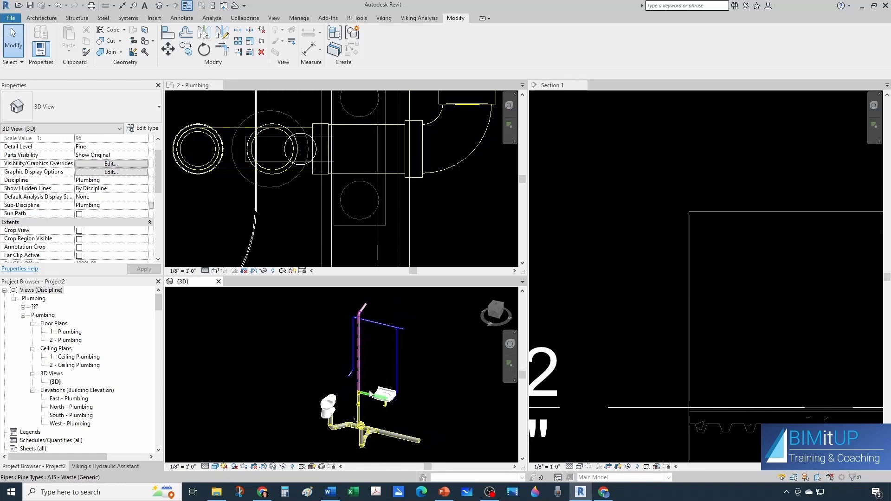
middle_drag(366, 354, 357, 349)
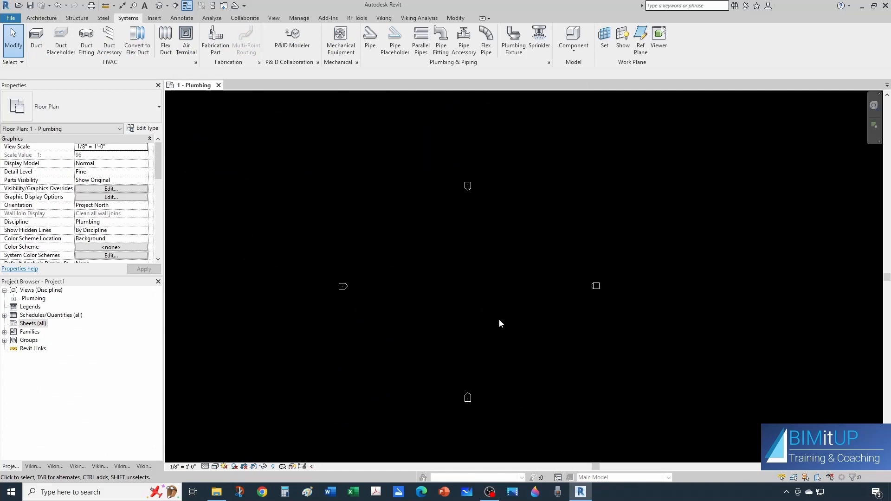
In the Project1 file, create a new sheet with the E1 30x42 Horizontal title block.
scroll(477, 315, up, 1)
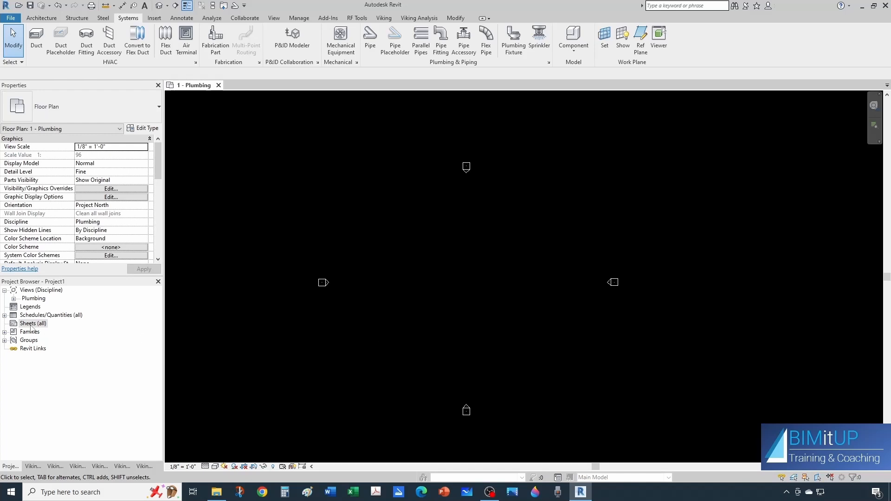
right_click(31, 328)
click(47, 333)
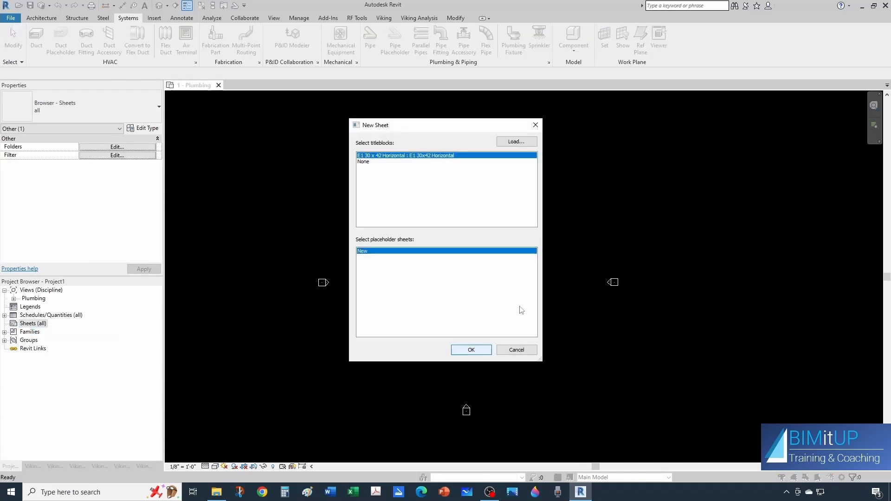
click(472, 350)
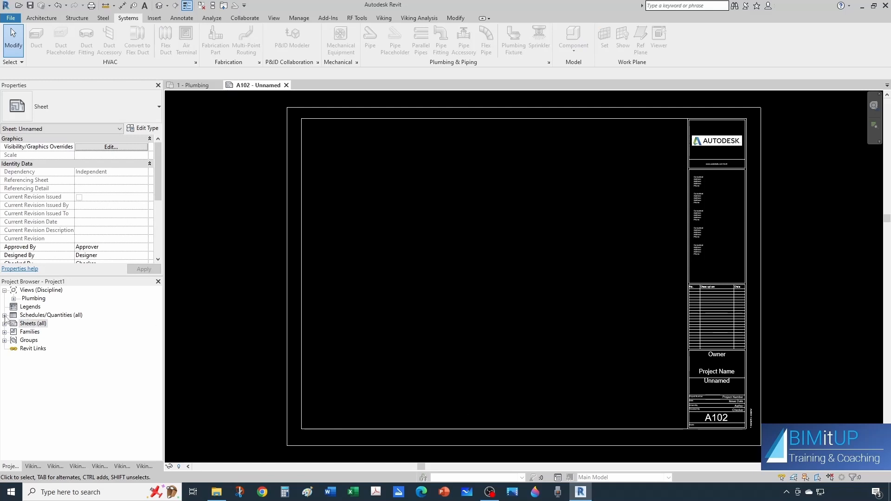
Place the AJS Drain Schedule from the project's schedules in the lower middle of sheet A102.
click(4, 315)
click(39, 324)
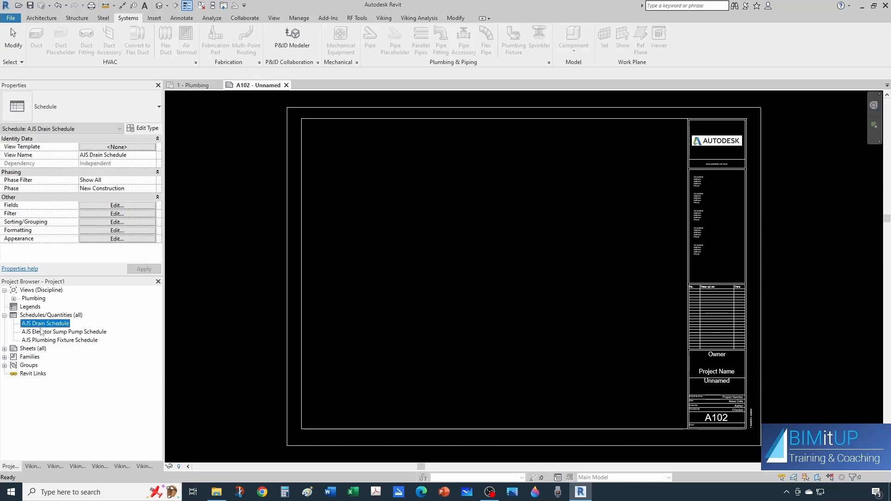
drag(469, 364, 491, 361)
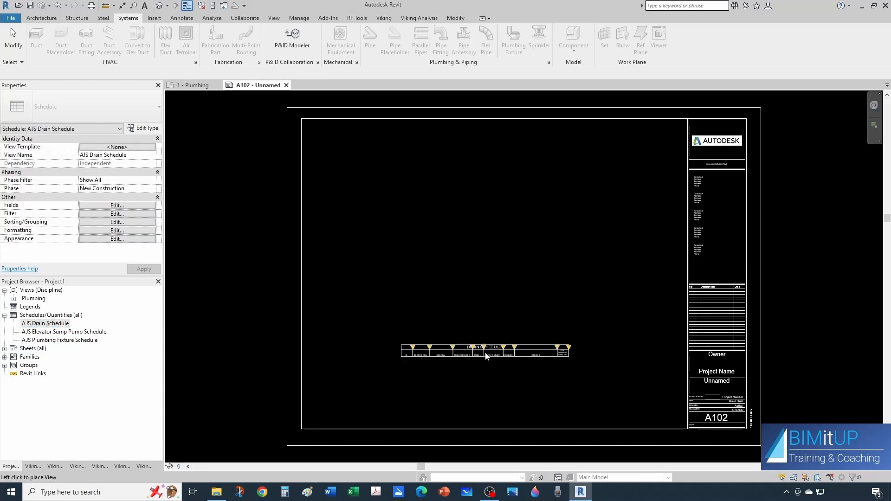
click(492, 345)
Place the AJS Plumbing Fixture Schedule across the upper part of sheet A102, above the drain schedule.
drag(51, 340, 475, 175)
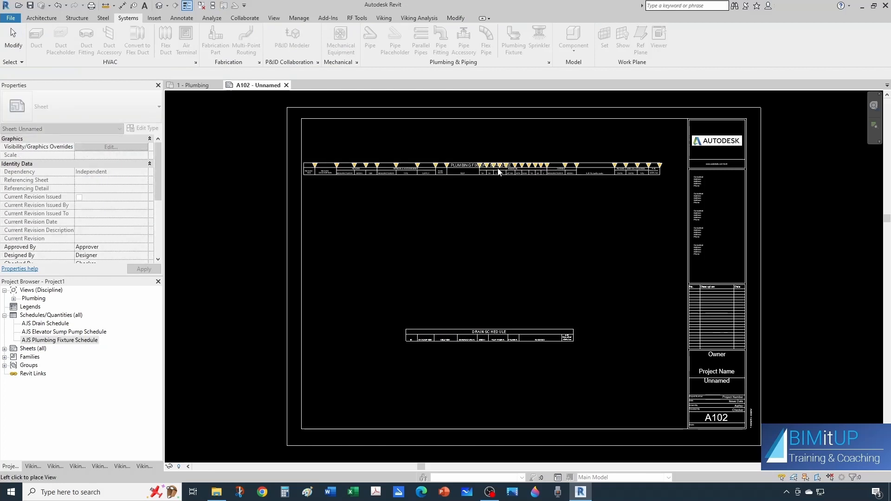
click(434, 176)
scroll(367, 168, up, 4)
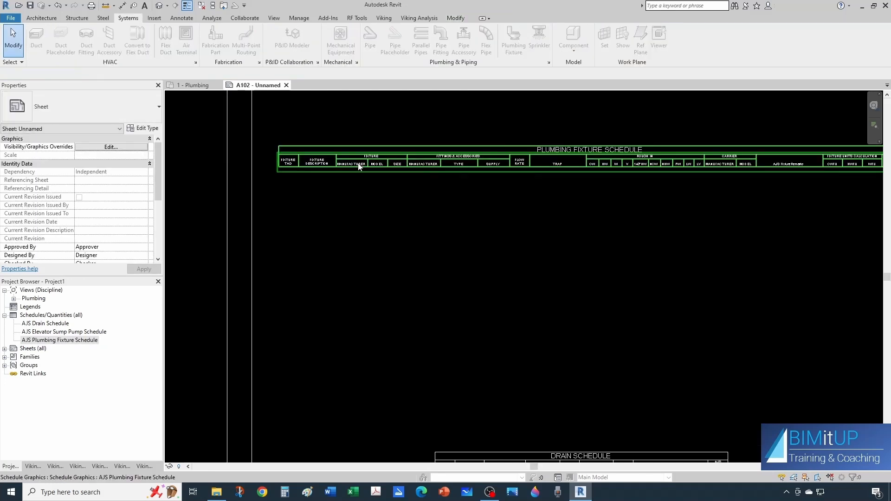
scroll(270, 198, down, 2)
scroll(427, 232, down, 2)
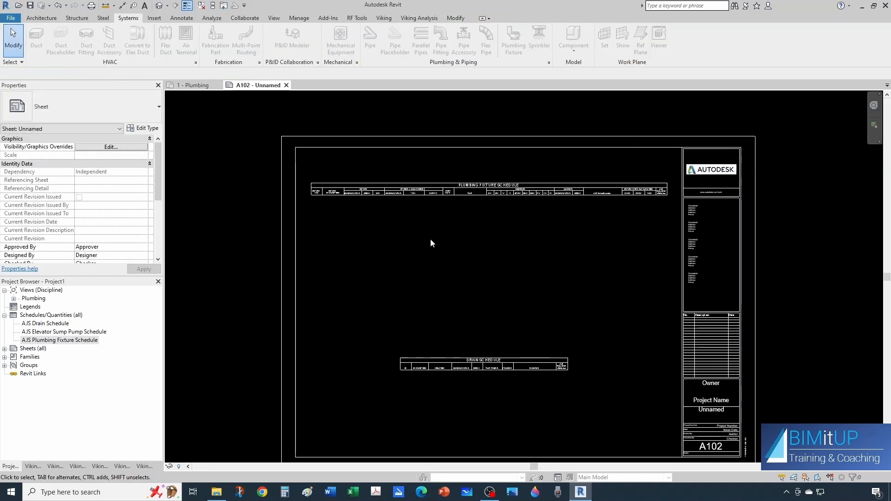
Tile sheet A102 and the 1 - Plumbing floor plan side by side, with both schedules in view.
click(197, 88)
scroll(470, 232, down, 1)
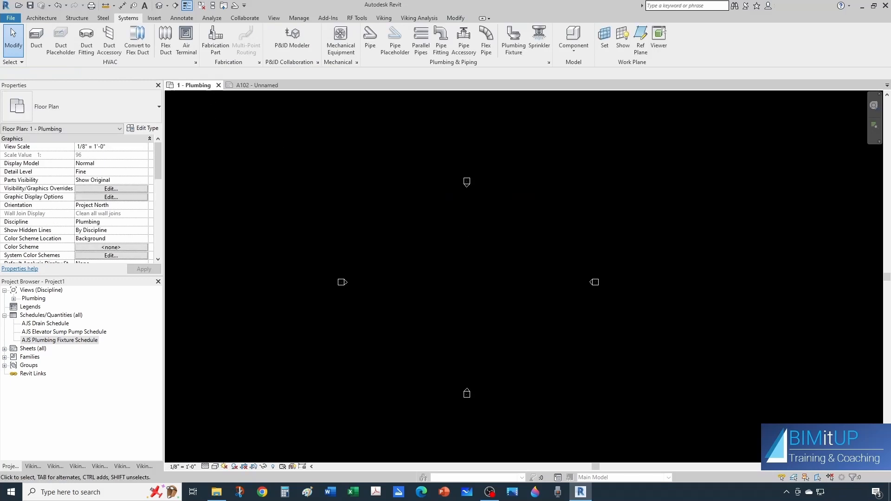
key(alt+Tab)
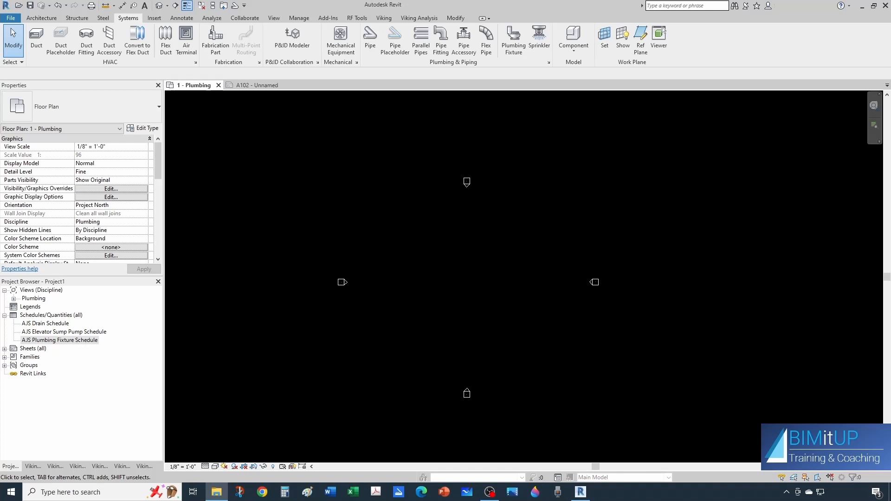
drag(734, 195, 628, 233)
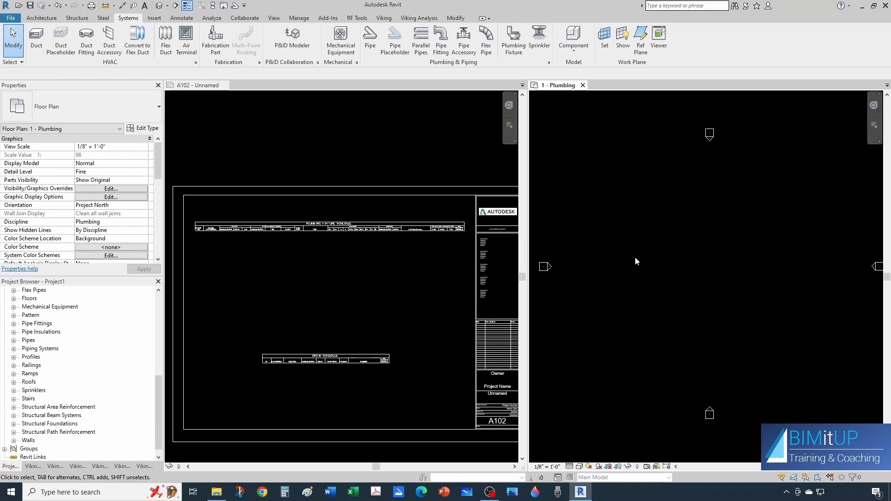
click(395, 266)
scroll(330, 252, up, 4)
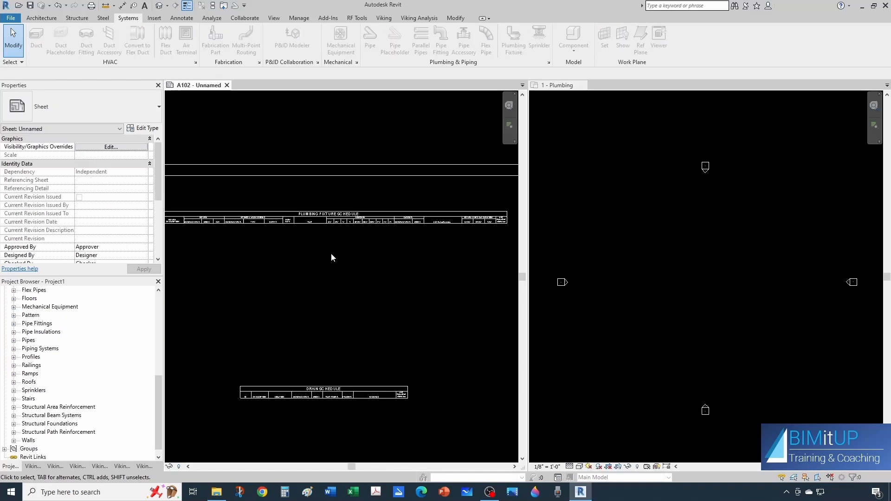
scroll(306, 265, down, 1)
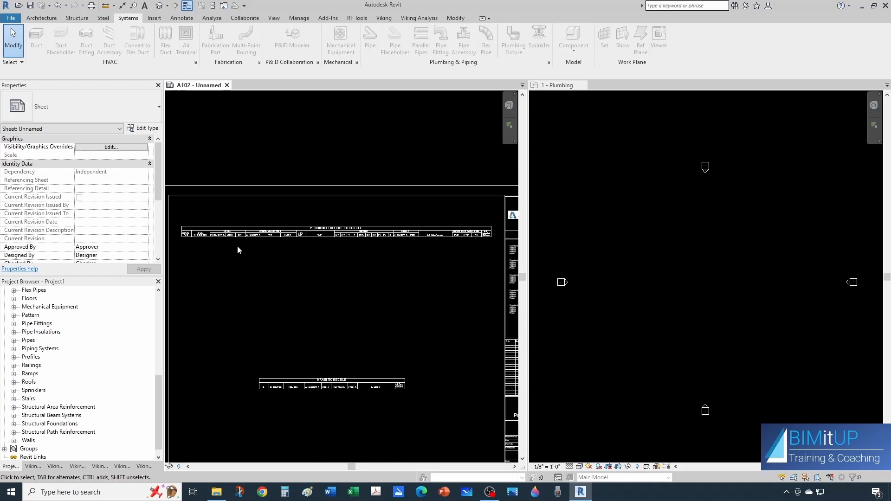
Load the AJS - WC - FloorMt - BottomDisch - FV family from its folder, place one toilet in the plumbing plan, and check its fixture schedule row.
click(711, 281)
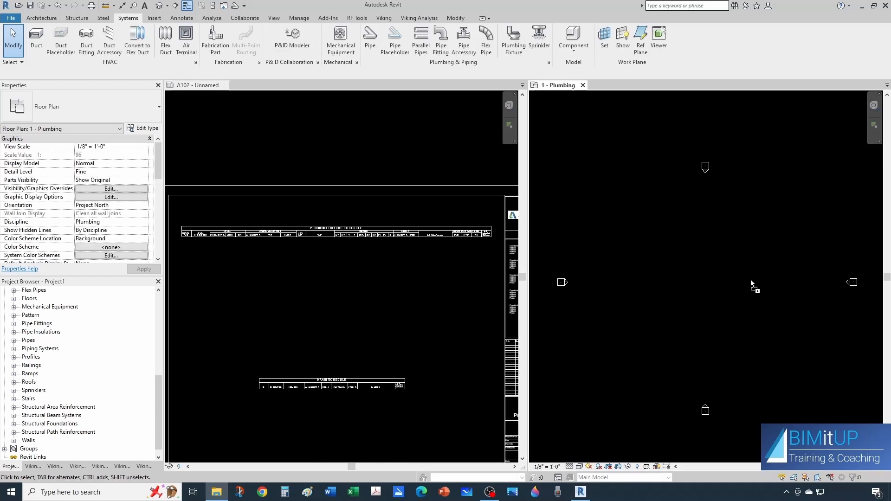
drag(750, 279, 750, 279)
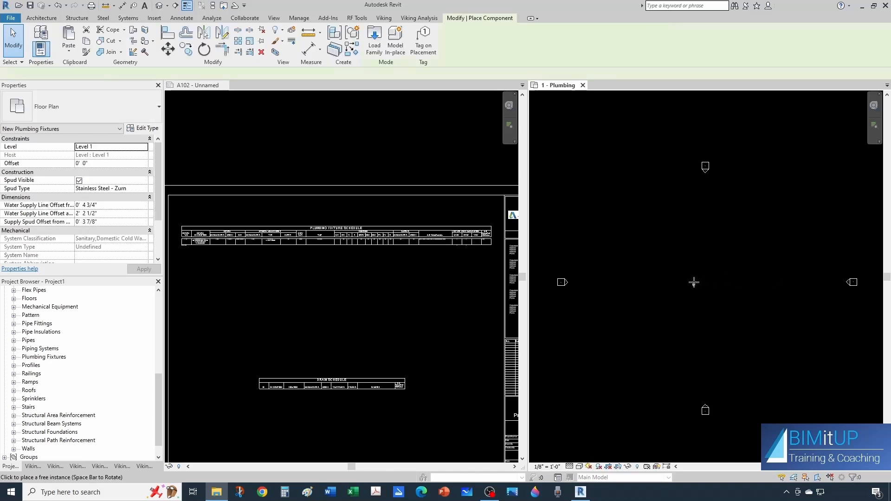
scroll(694, 282, up, 2)
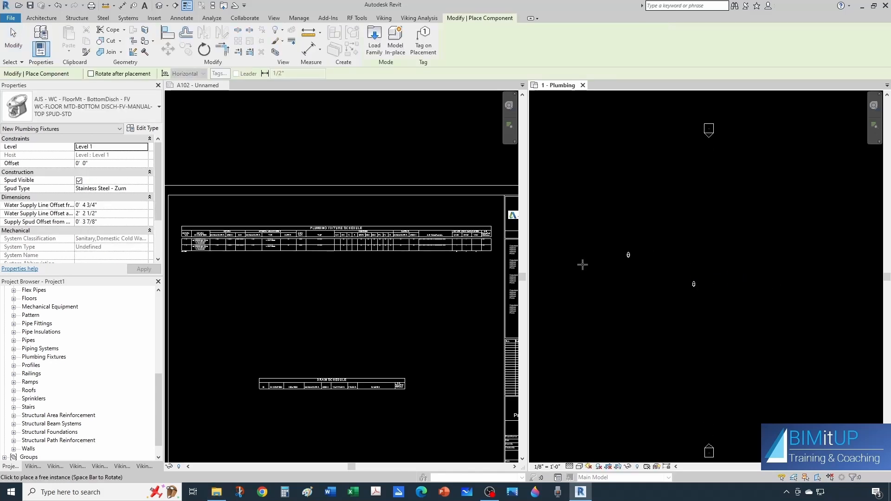
click(362, 278)
scroll(206, 236, up, 5)
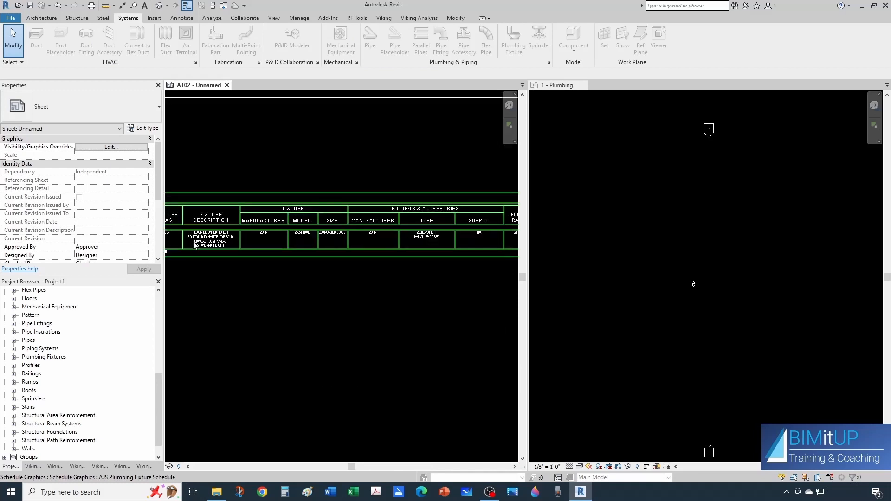
scroll(266, 250, up, 1)
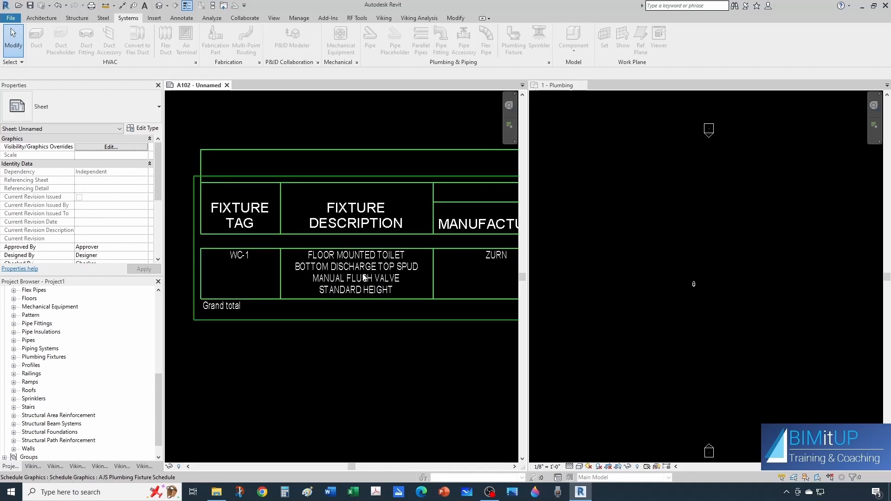
scroll(365, 278, down, 6)
middle_drag(488, 326, 358, 324)
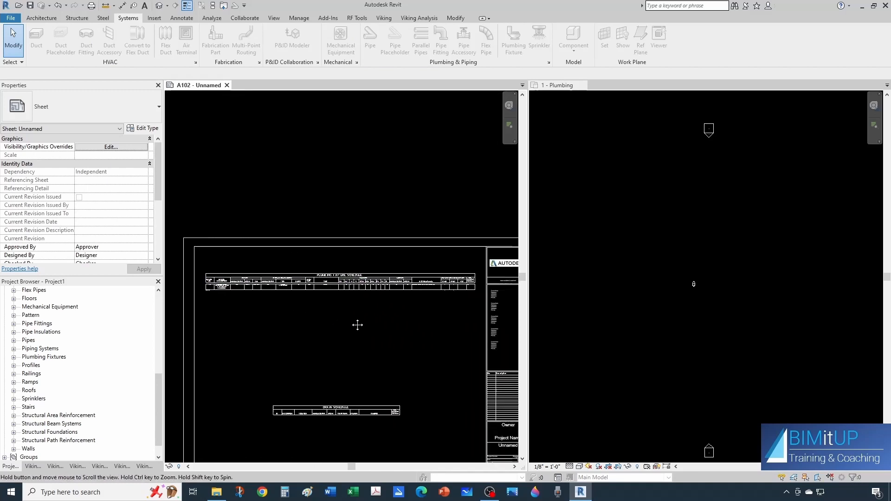
scroll(394, 306, down, 2)
Load the AJS - LV - WallMt - Bwl lavatory family, place one beside the toilet in the plan, and check its fixture schedule row.
click(720, 353)
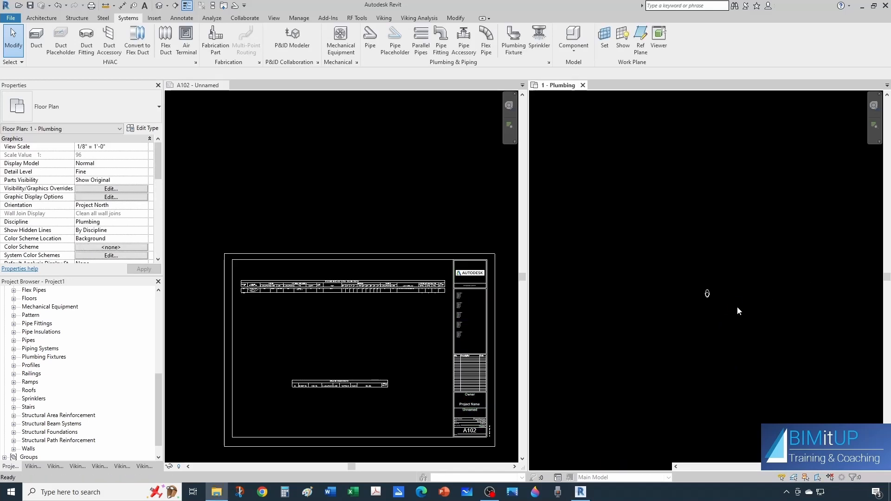
key(c)
key(m)
scroll(732, 290, up, 3)
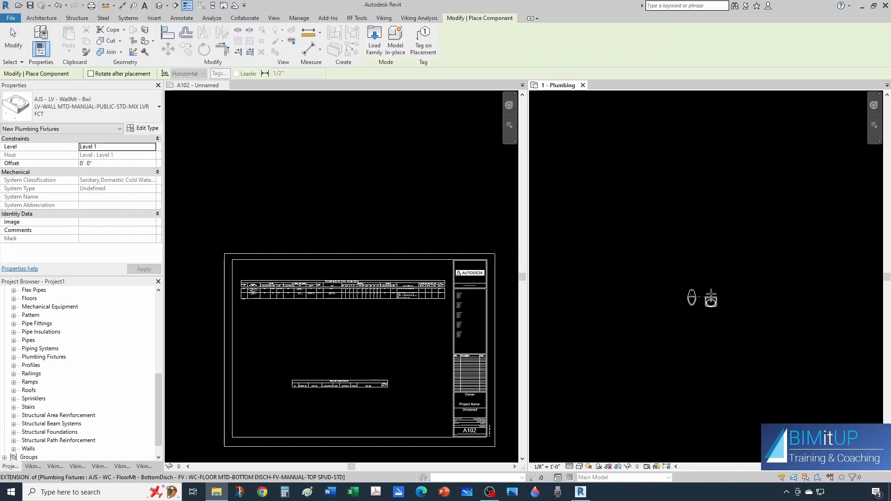
click(722, 284)
click(405, 330)
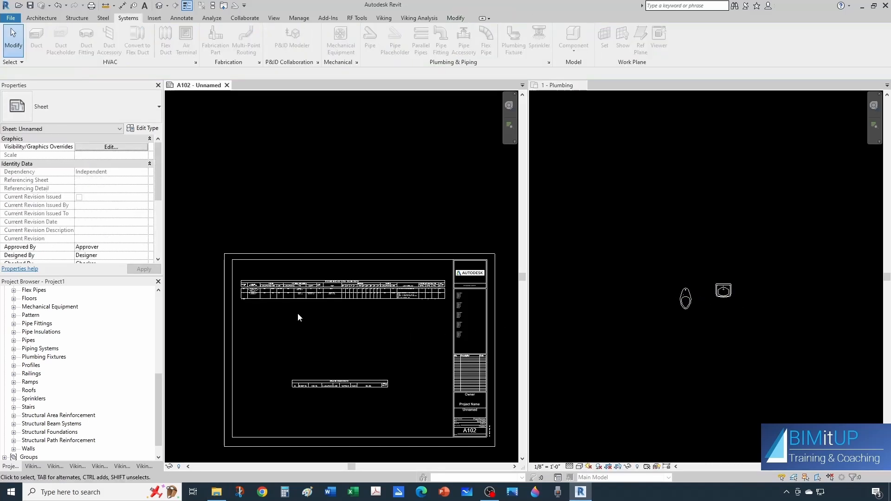
scroll(260, 301, up, 5)
scroll(212, 278, up, 2)
scroll(241, 283, down, 6)
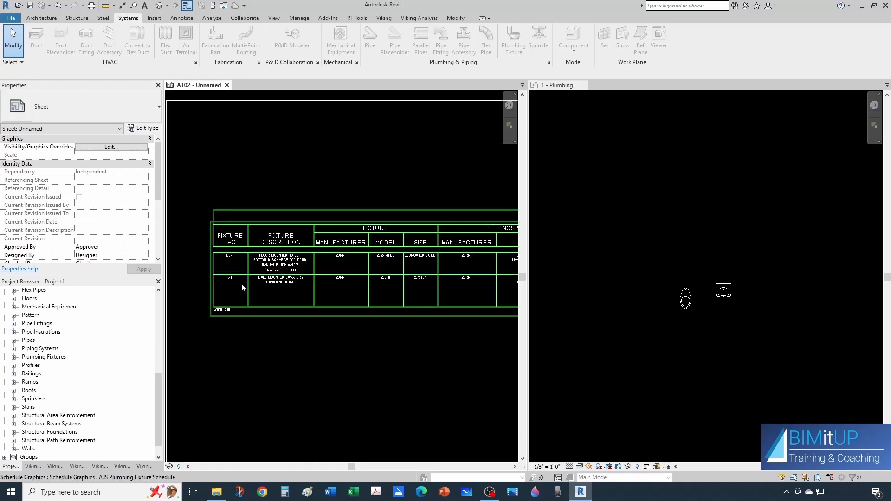
scroll(439, 301, down, 4)
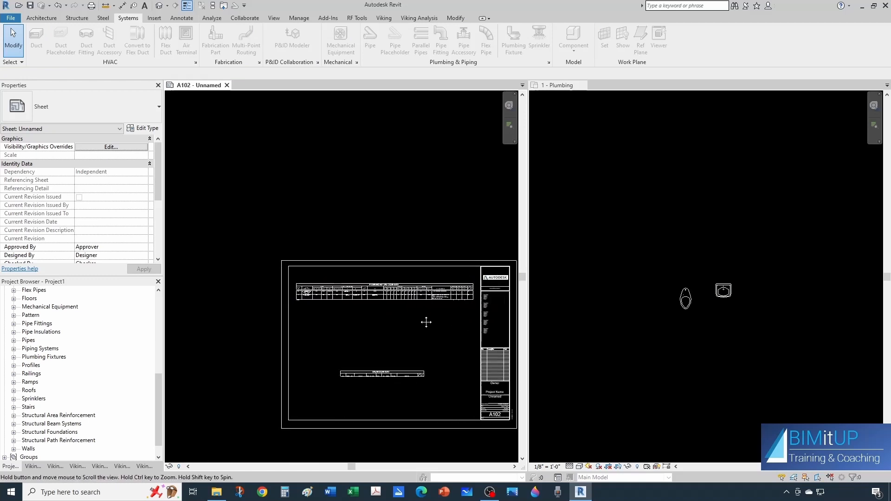
Load the AJS - Drain - Floor Drain (Generic-Basic) family, place one on the Level 1 work plane below the fixtures, and check the drain schedule.
click(708, 317)
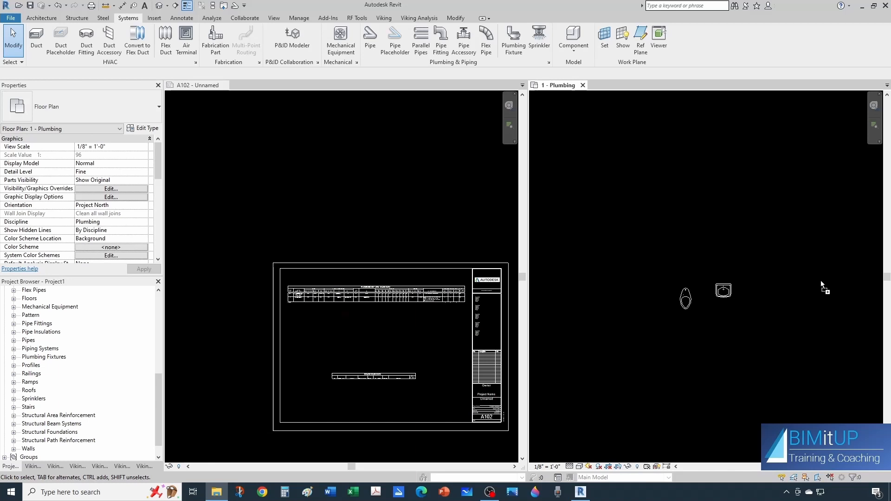
drag(821, 281, 800, 288)
scroll(715, 316, up, 4)
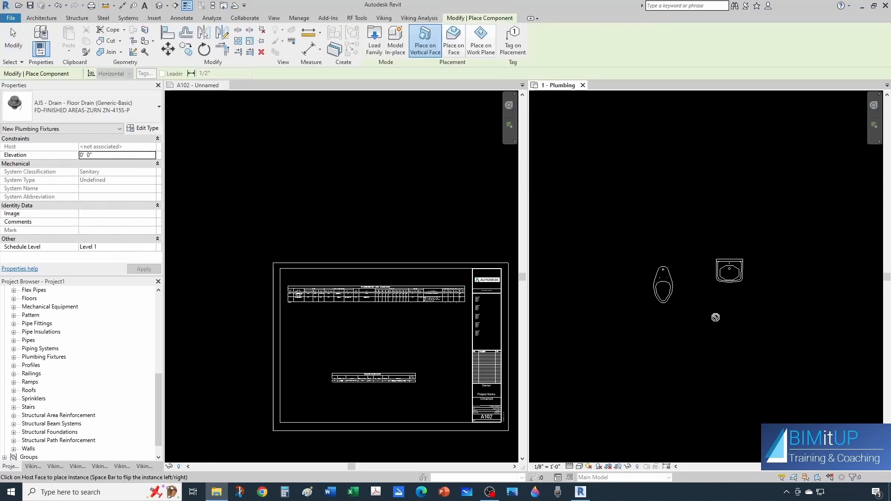
click(485, 45)
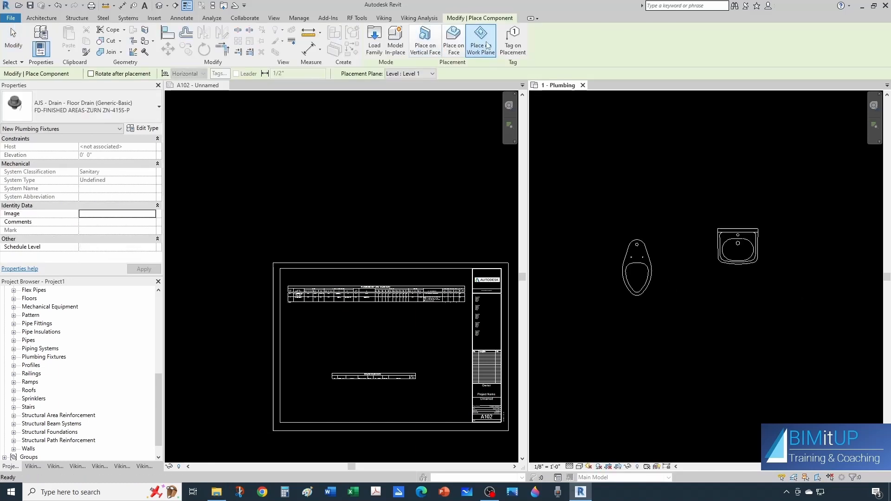
click(692, 327)
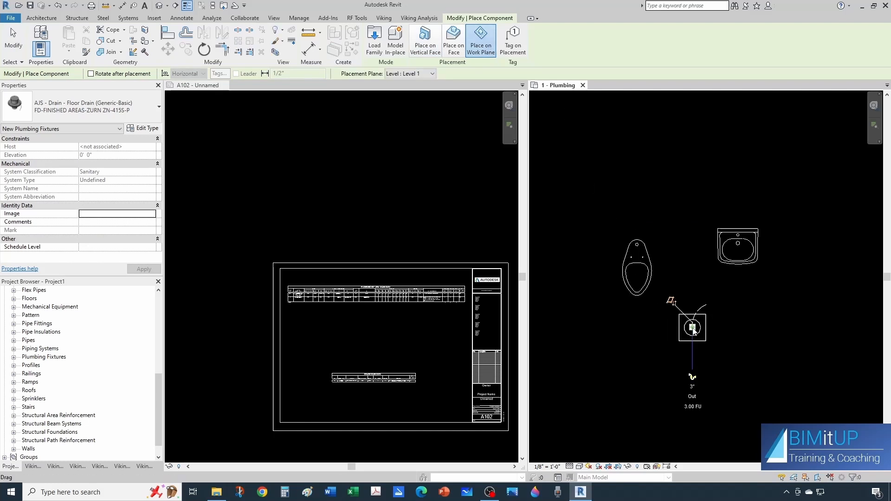
click(376, 353)
scroll(346, 391, up, 5)
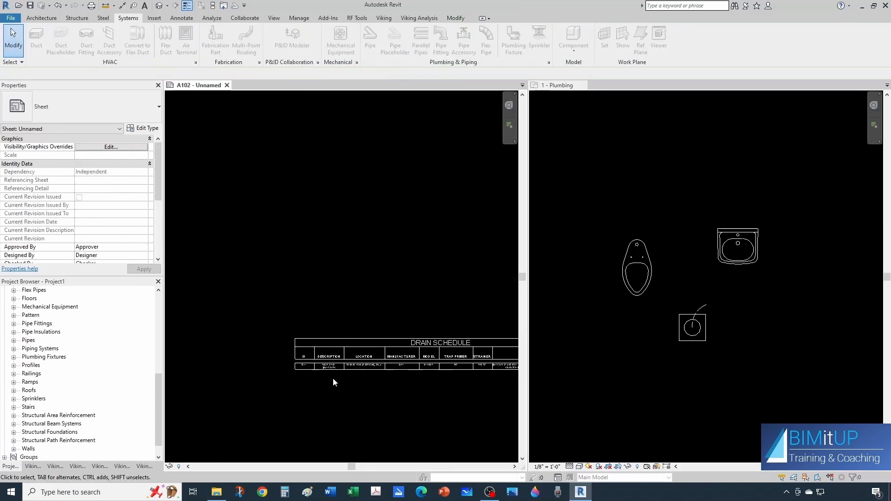
scroll(278, 369, up, 2)
scroll(277, 363, down, 10)
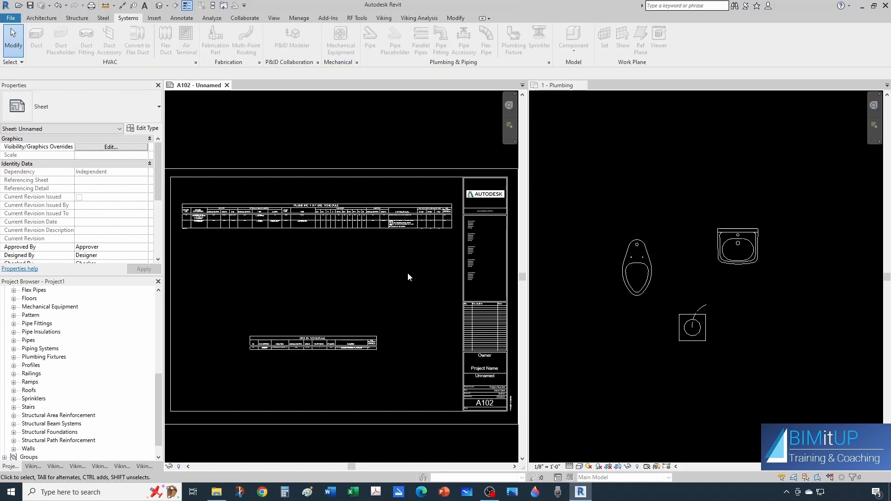
click(620, 341)
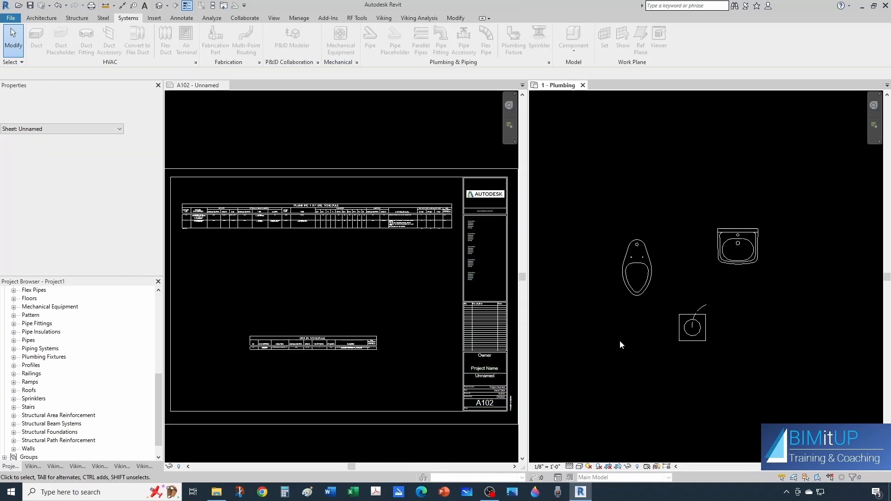